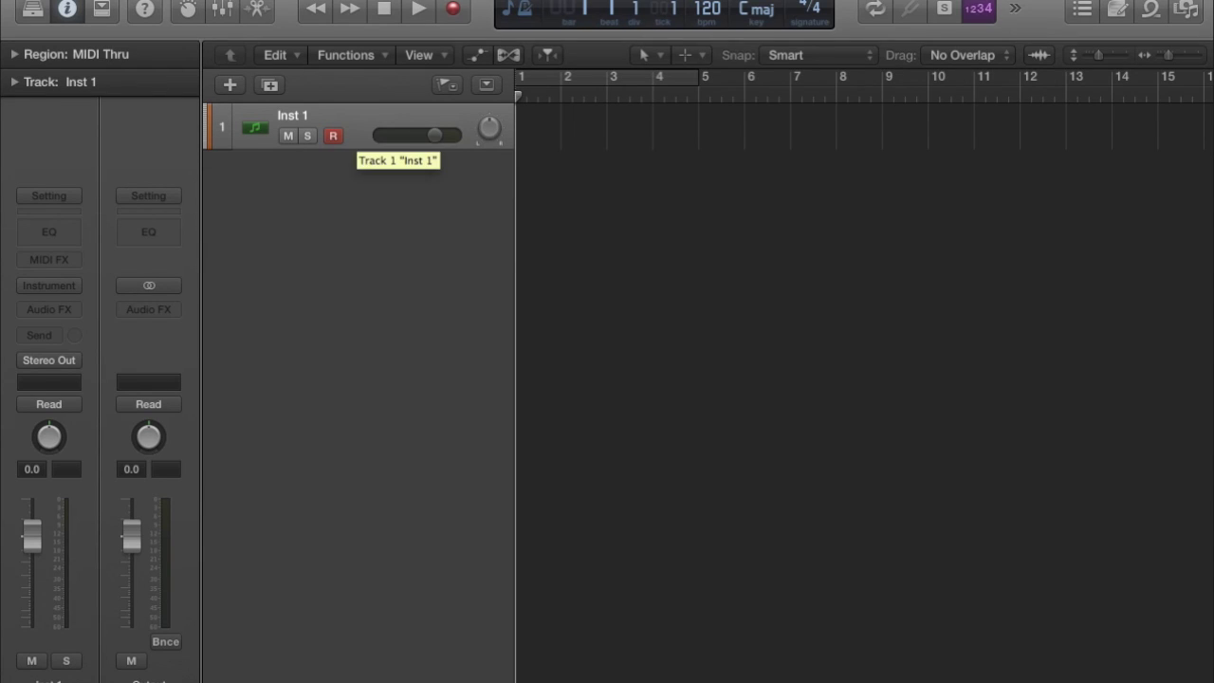
Load the Native Instruments Maschine 2 instrument in its Multi Output (16xStereo) version on the Inst 1 track.
click(48, 285)
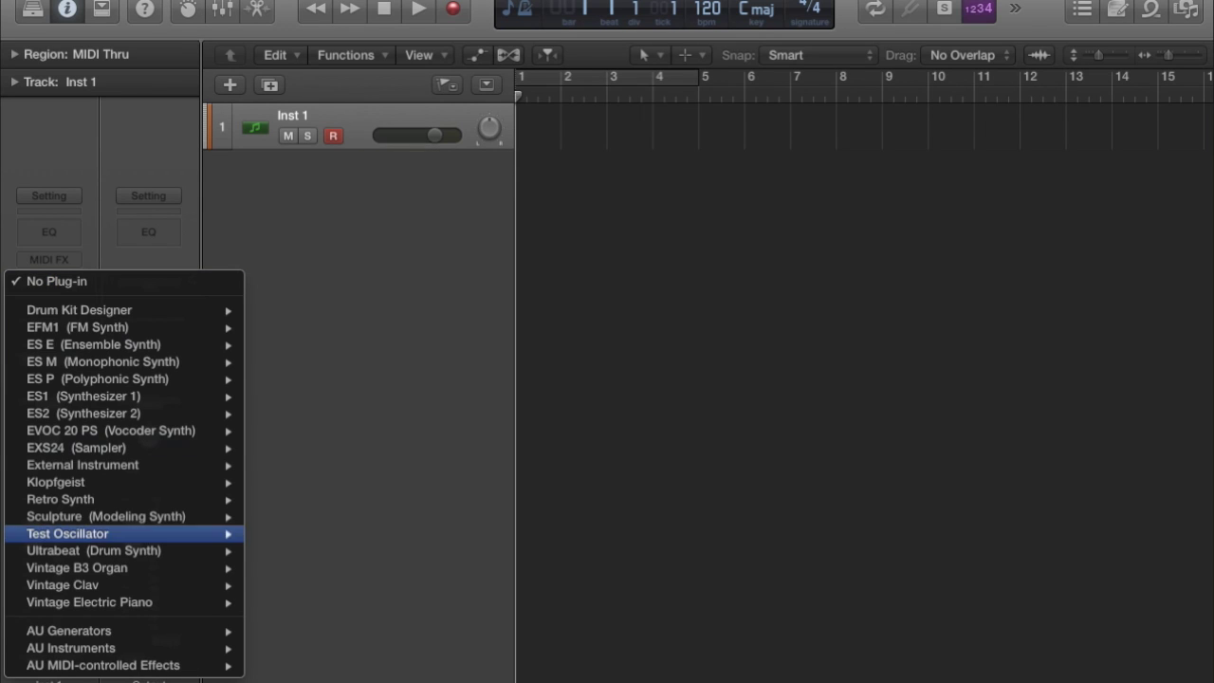
mouse_move(114, 648)
mouse_move(321, 646)
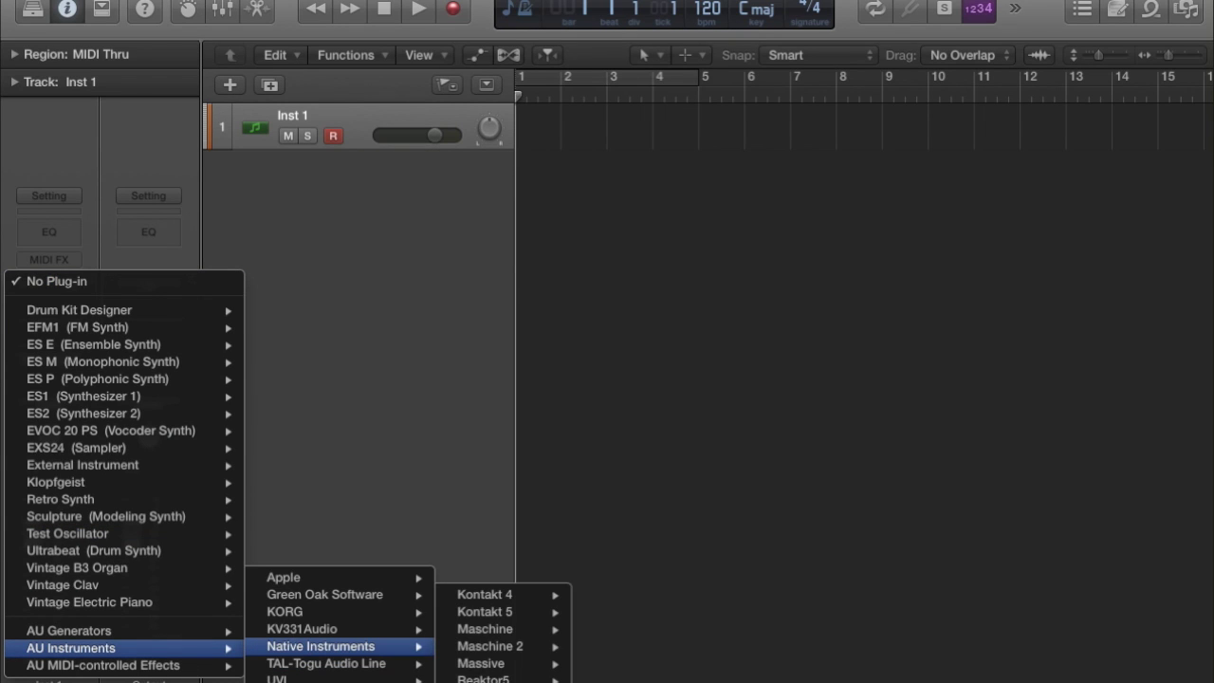
mouse_move(489, 646)
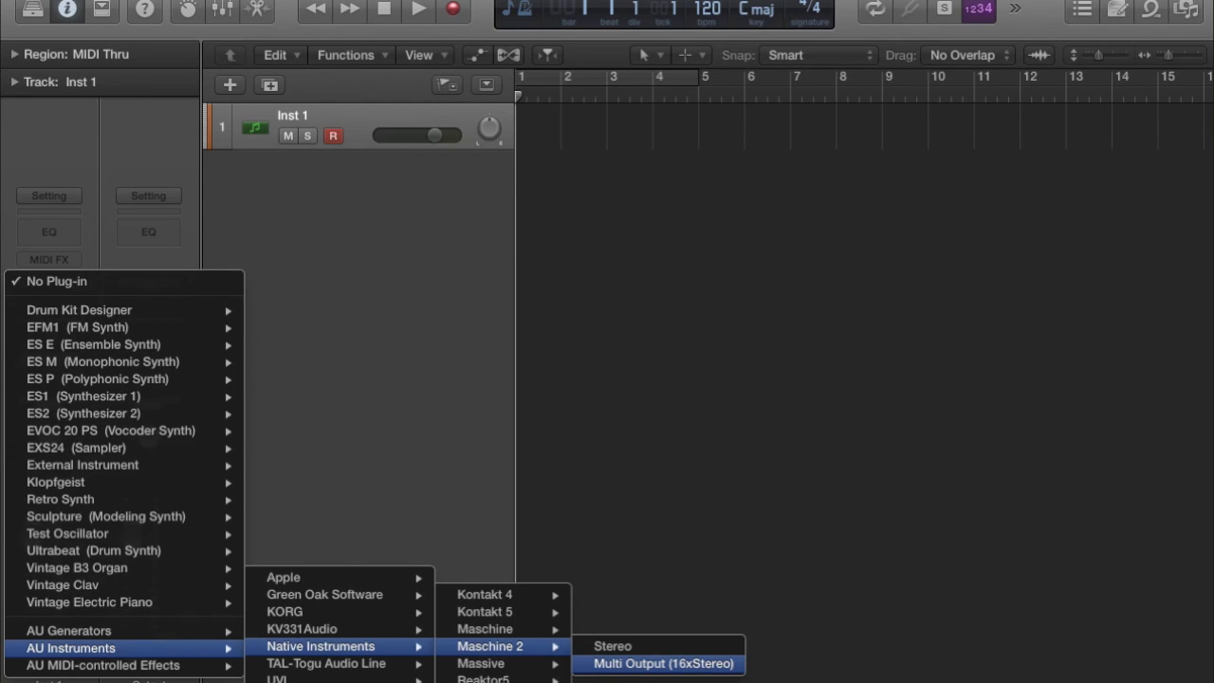
click(664, 663)
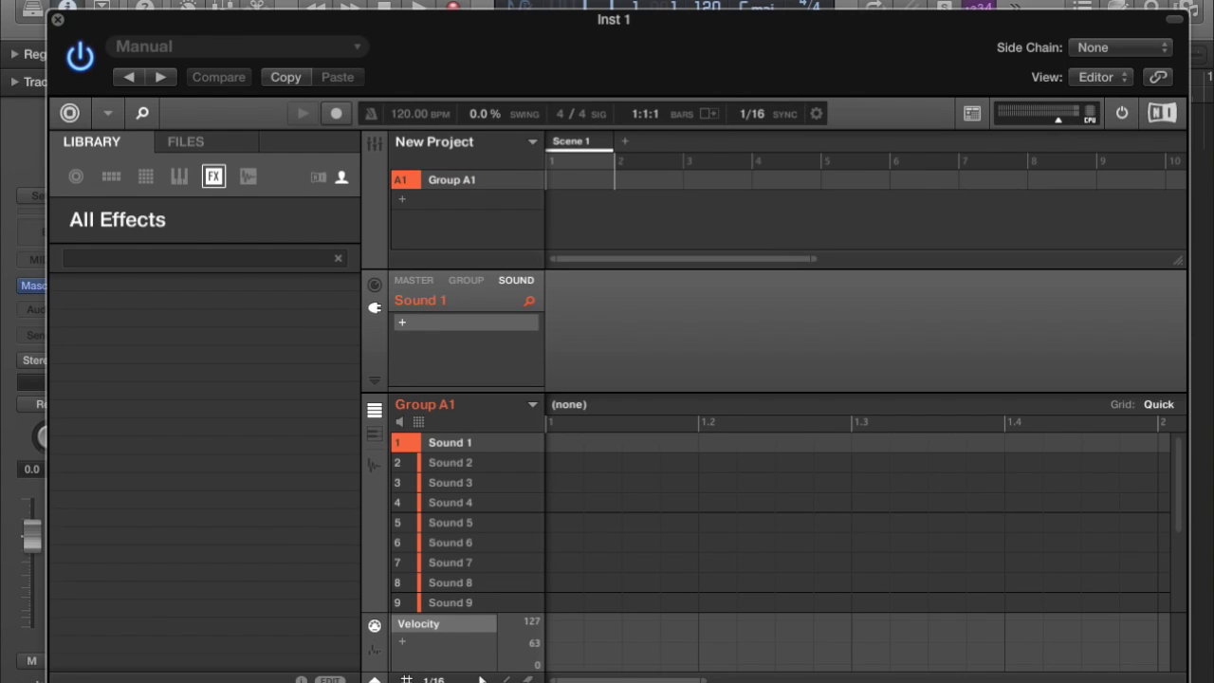
Load the BW House Kit preset into Maschine 2 and audition its pattern, closing the plug-in window when done.
click(237, 46)
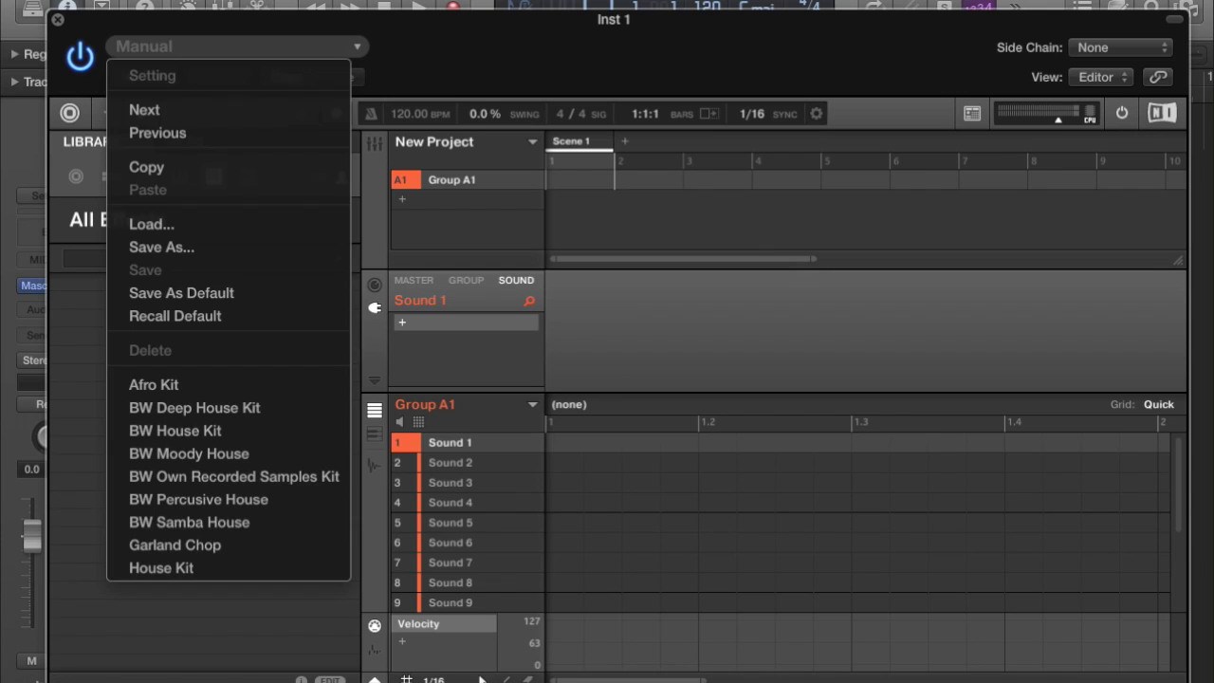
click(176, 431)
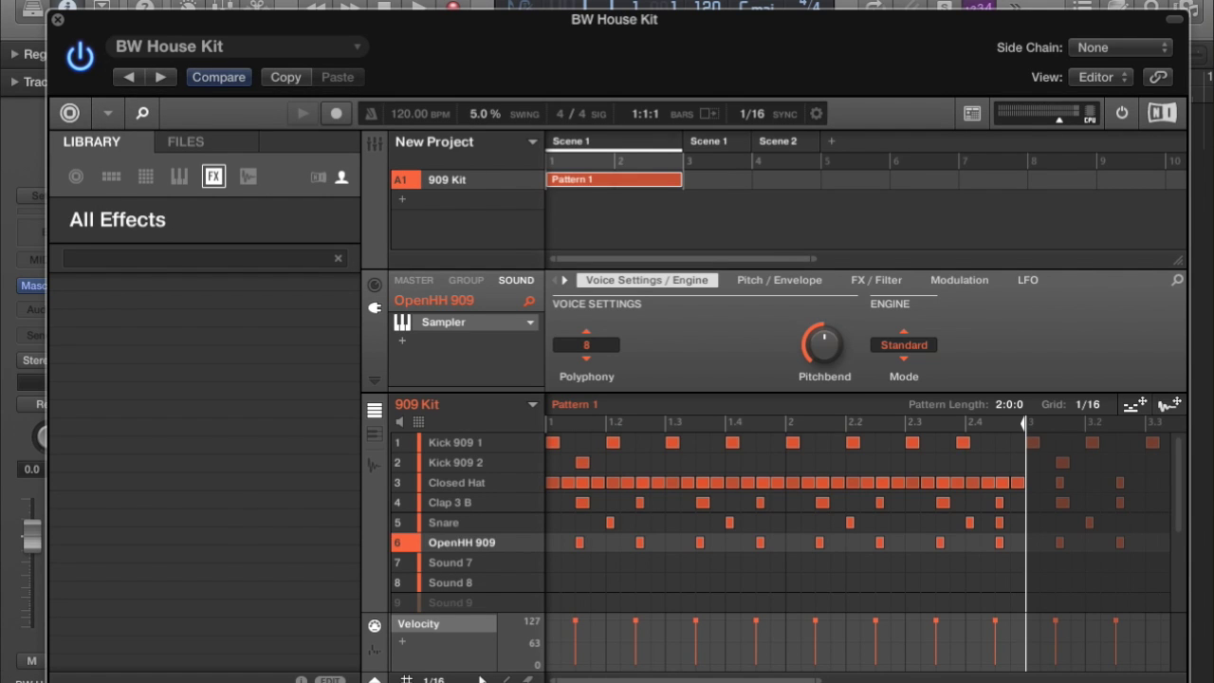
key(space)
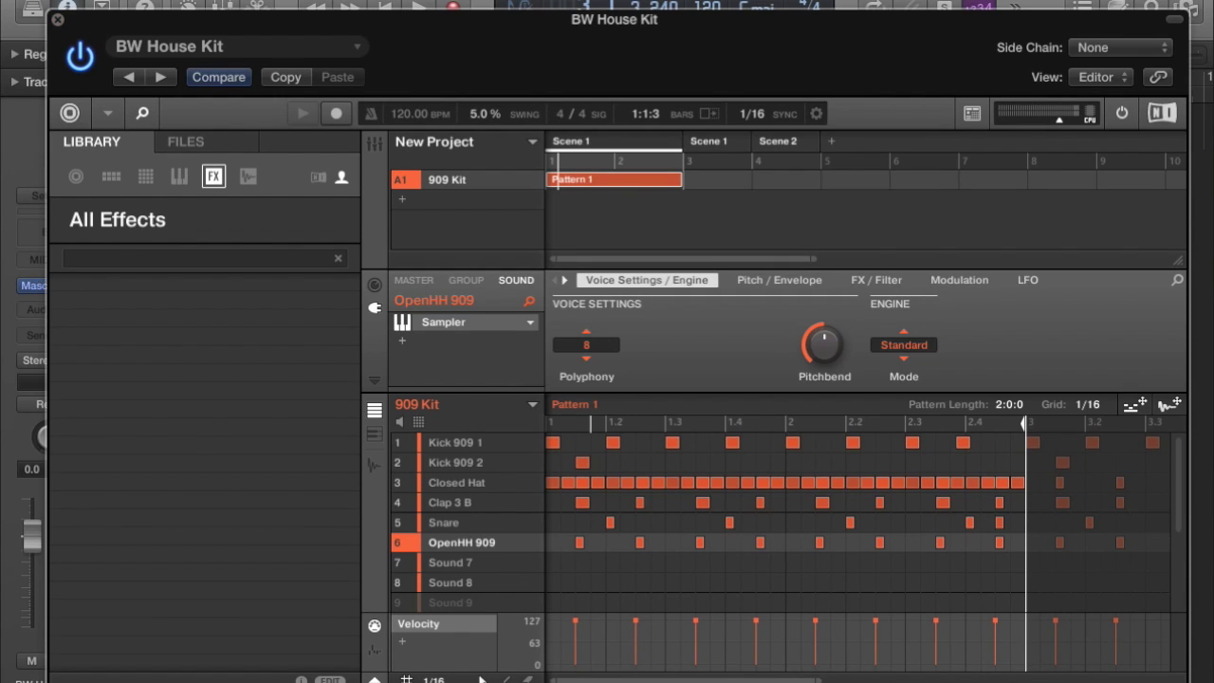
click(456, 443)
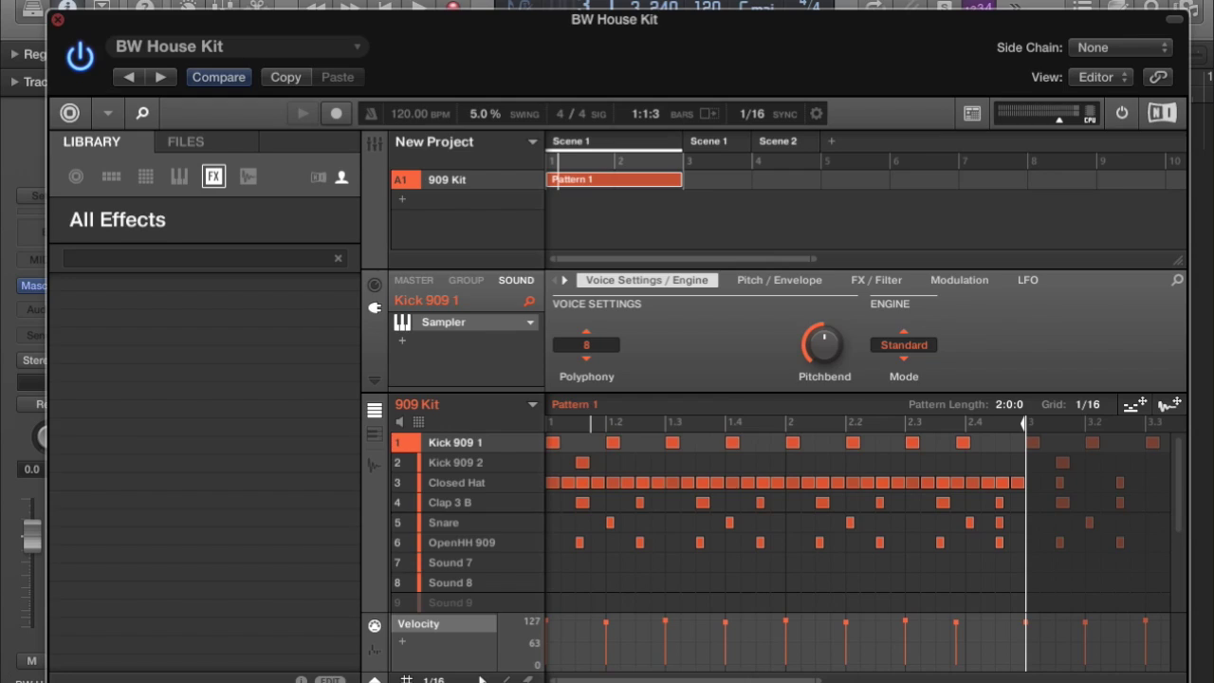
click(58, 19)
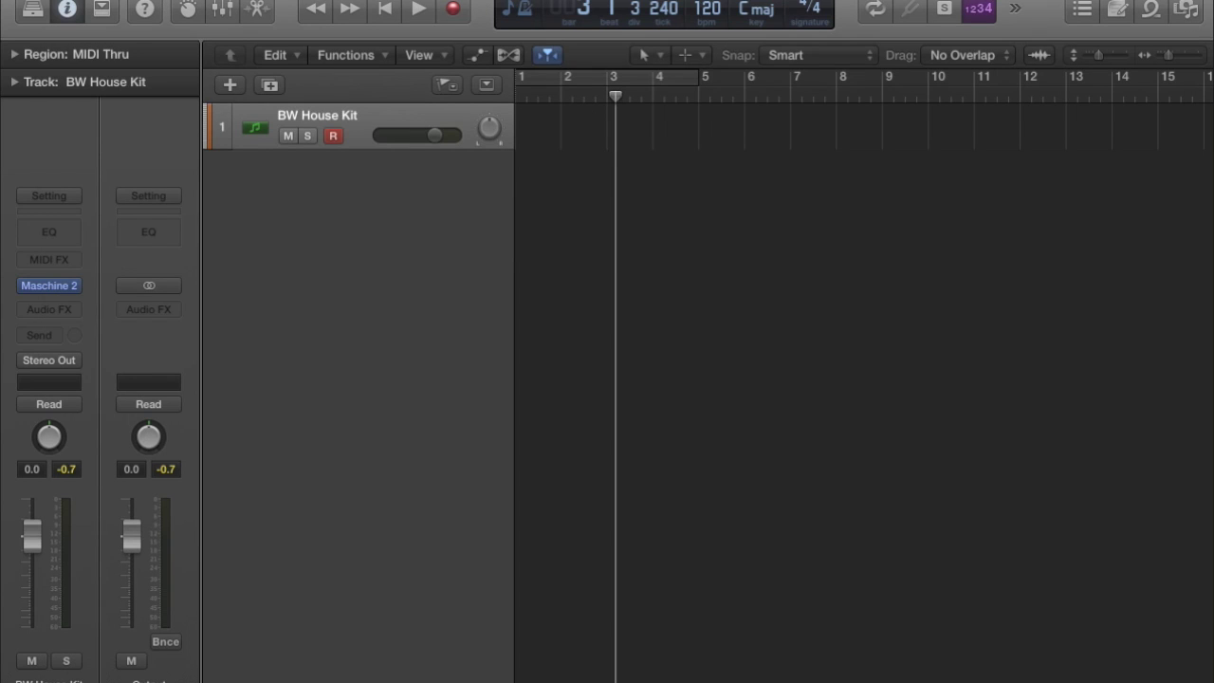
Add six aux channels to the BW House Kit strip in the mixer and play the pattern to check the meters.
key(x)
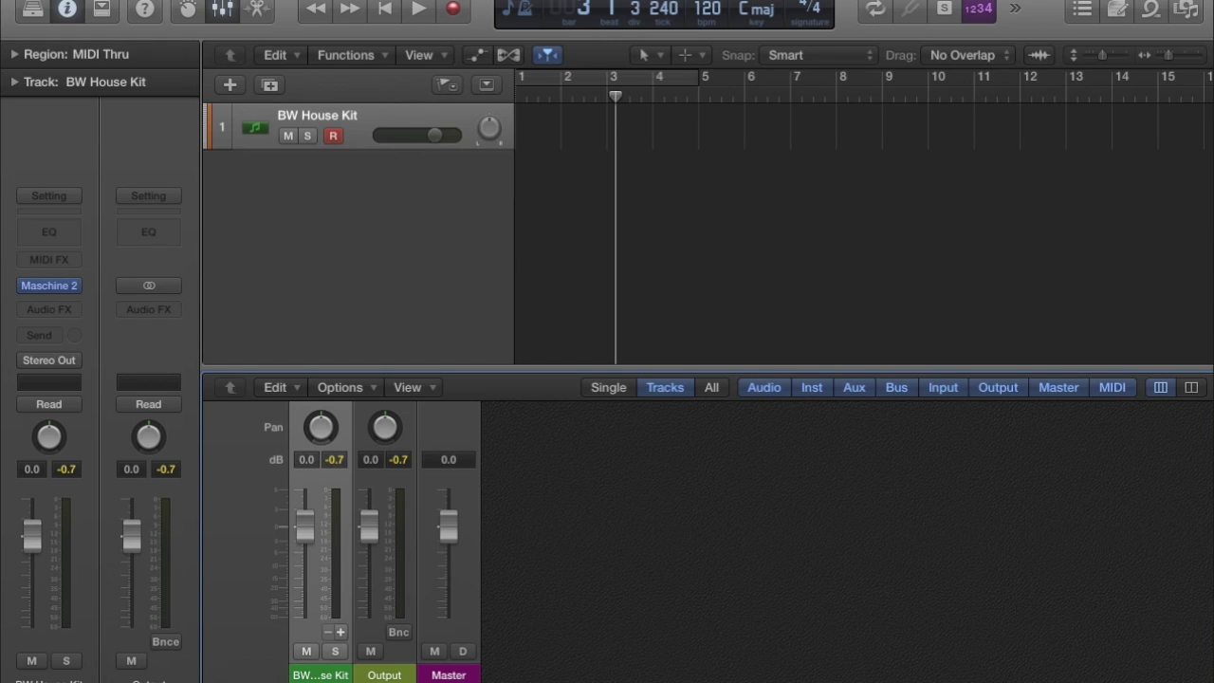
click(341, 633)
click(340, 633)
click(341, 633)
click(341, 633)
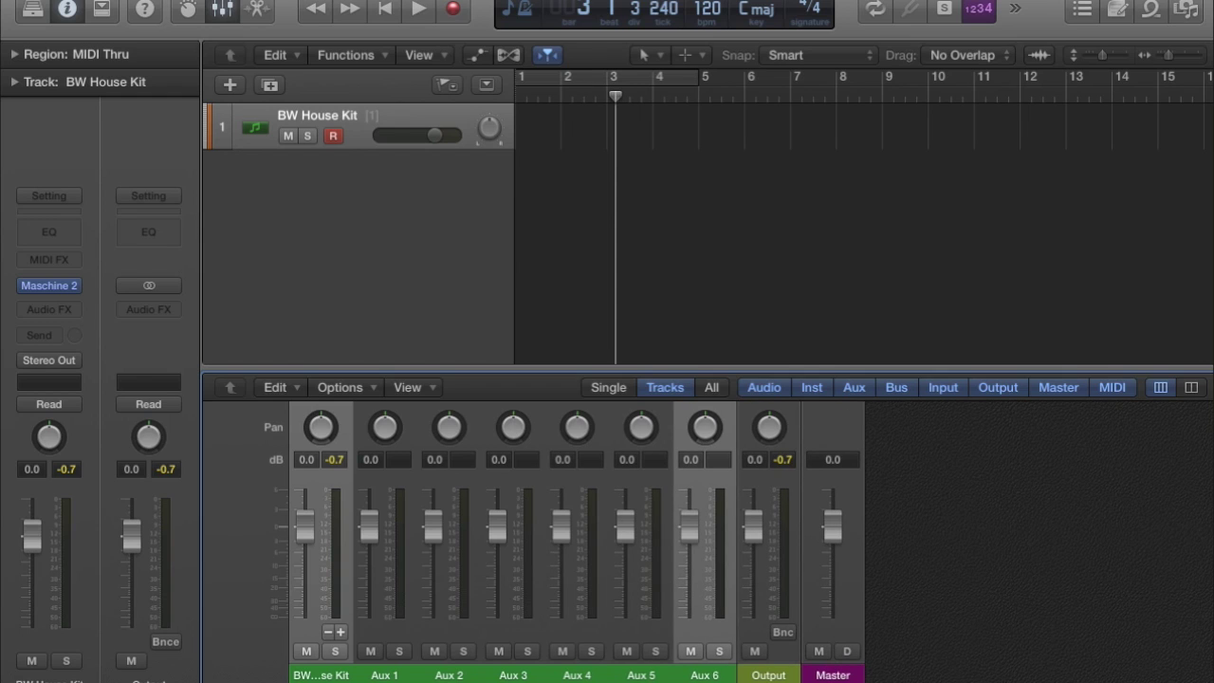
key(space)
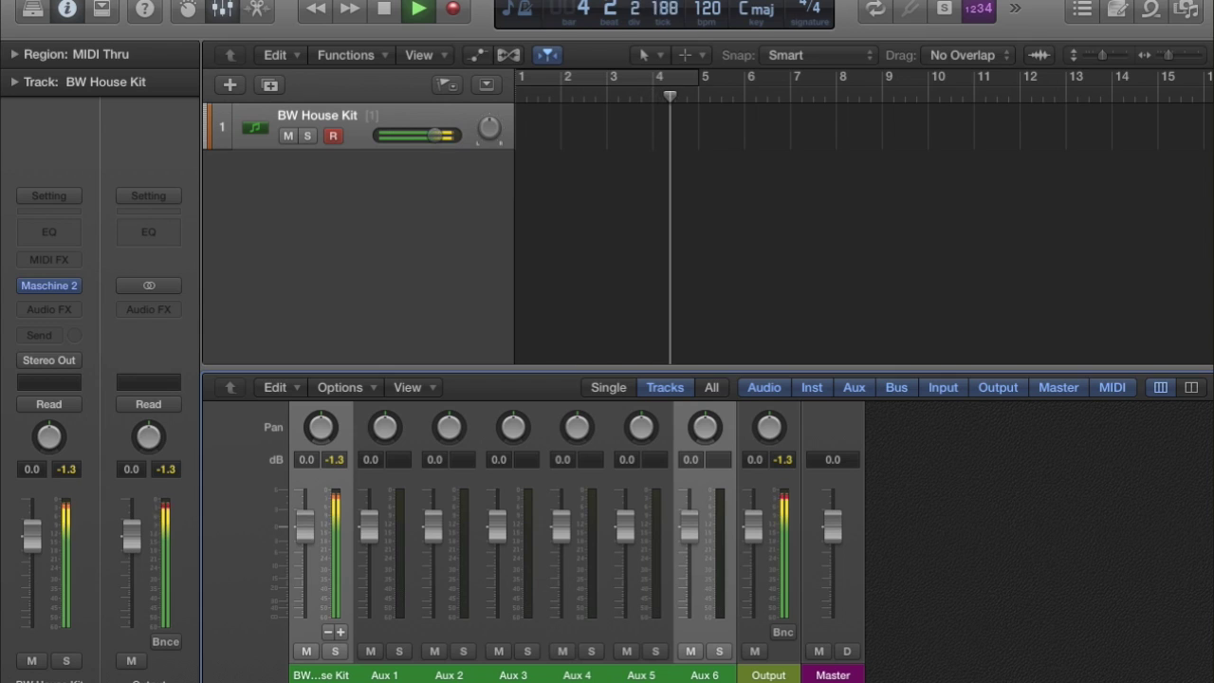
key(space)
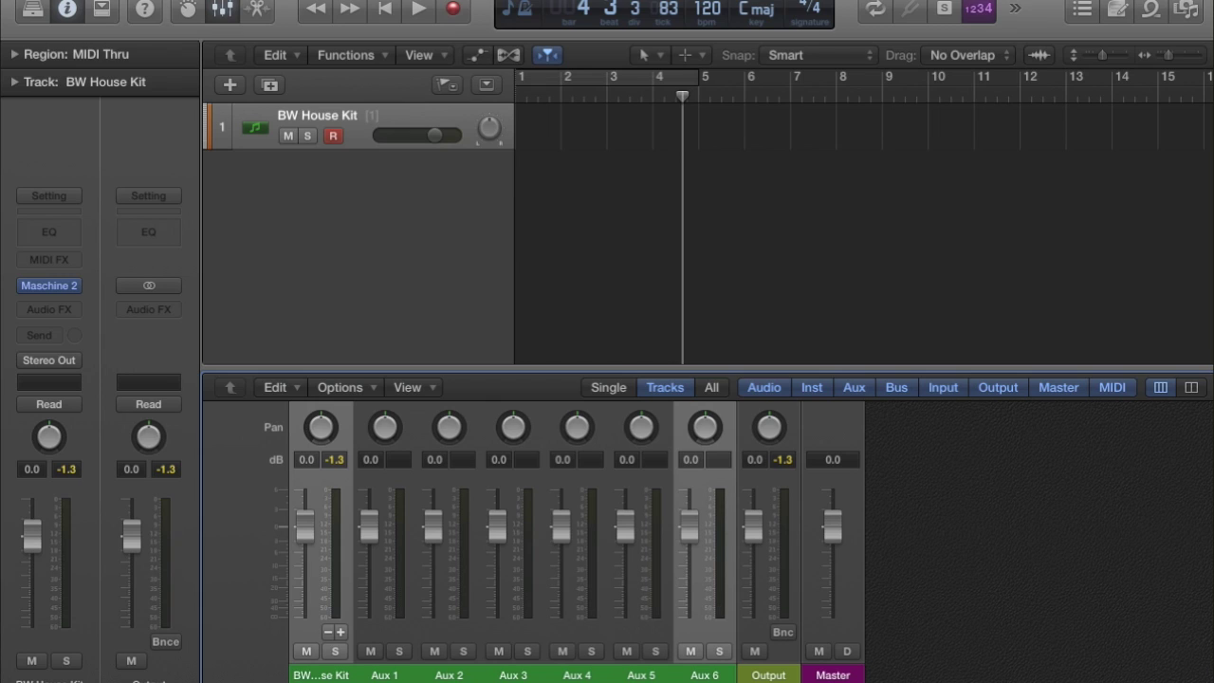
Reopen the Maschine 2 plug-in and route the Kick 909 1 sound's audio output to Ext. 2.
mouse_move(50, 284)
click(50, 285)
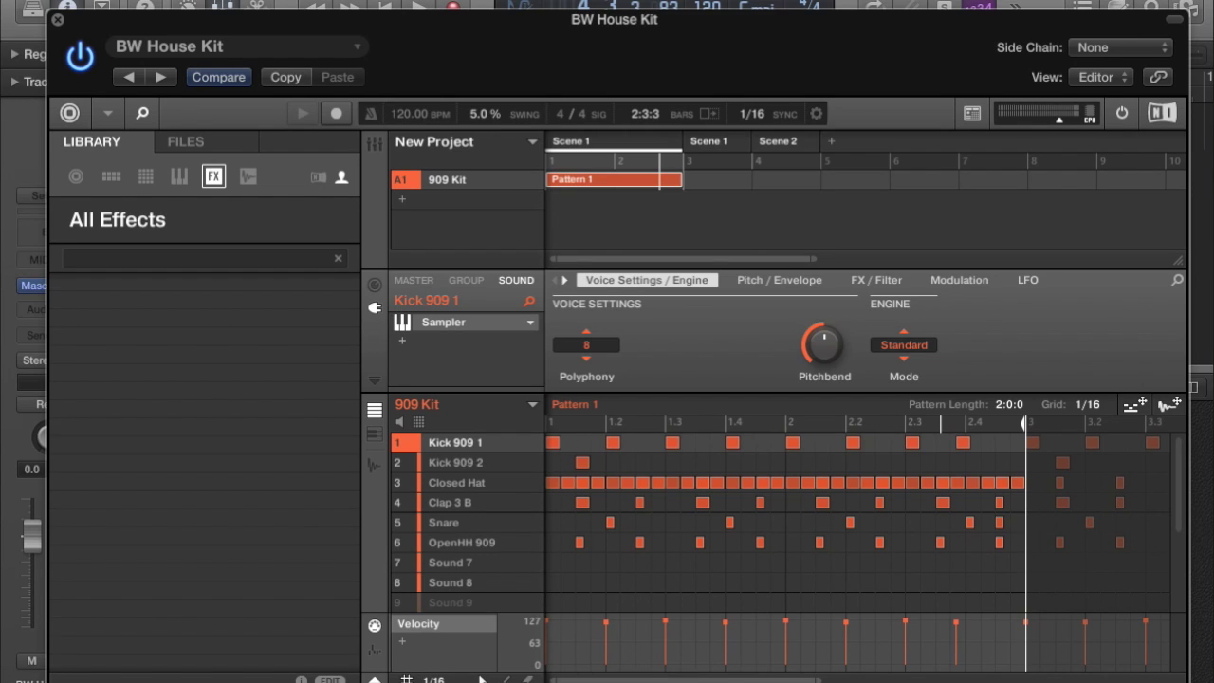
click(375, 284)
click(506, 333)
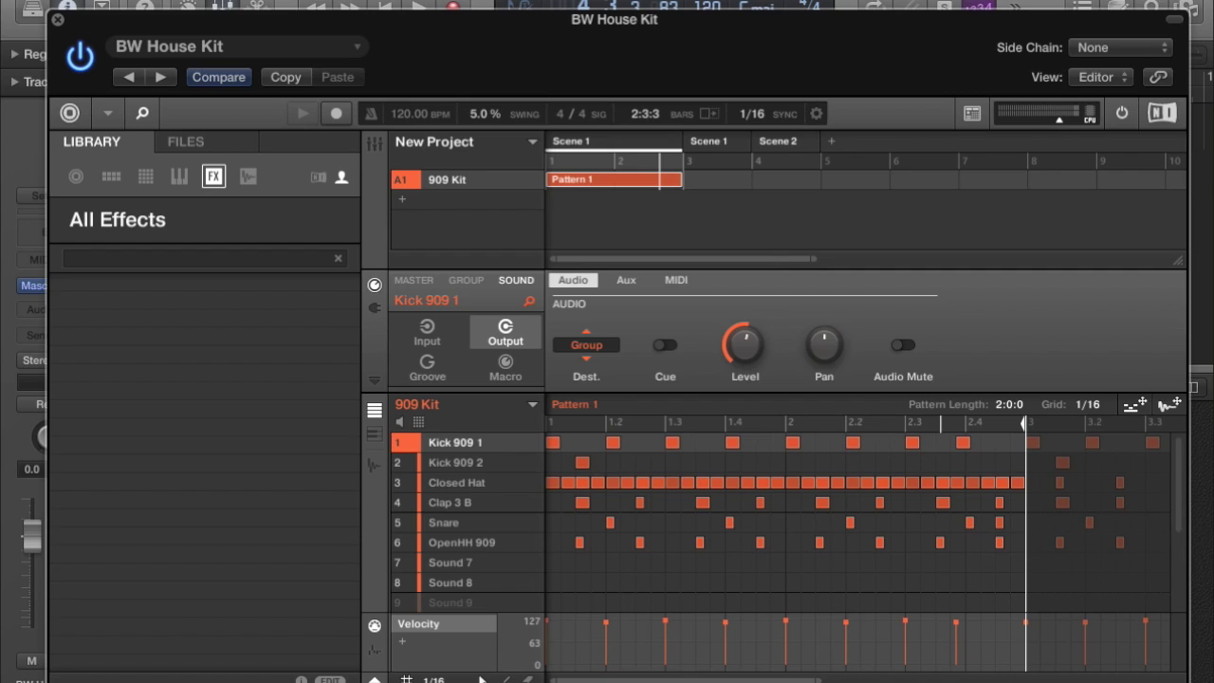
click(586, 346)
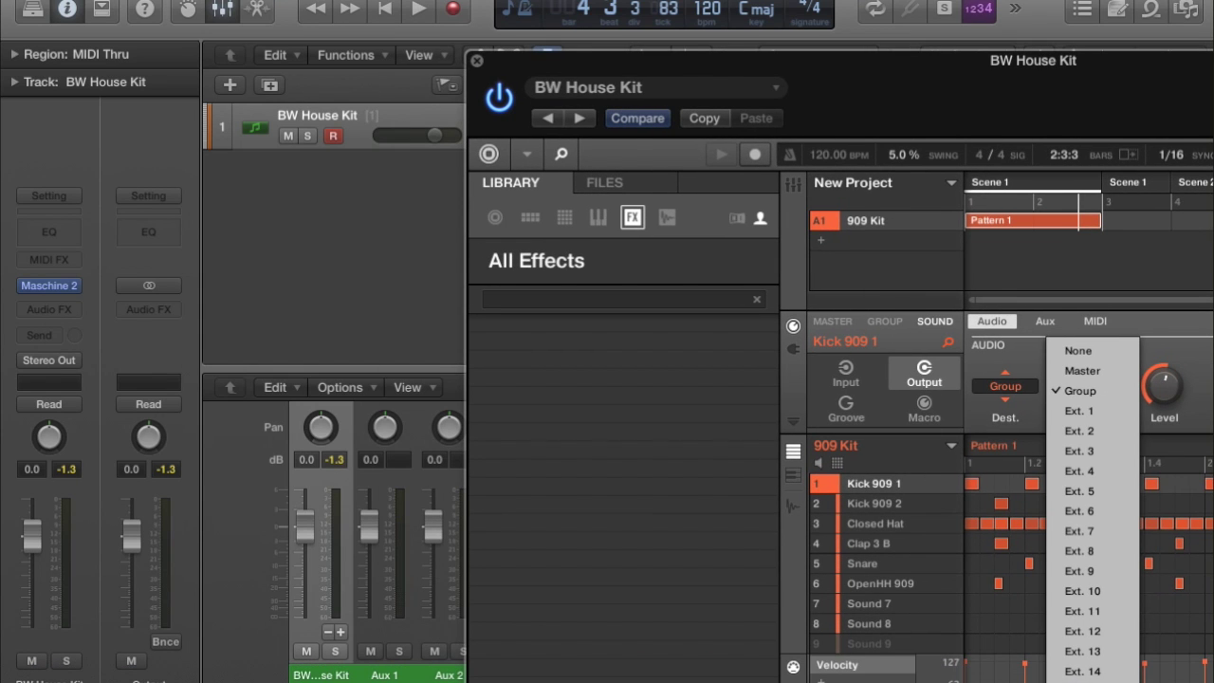
drag(1033, 59, 796, 19)
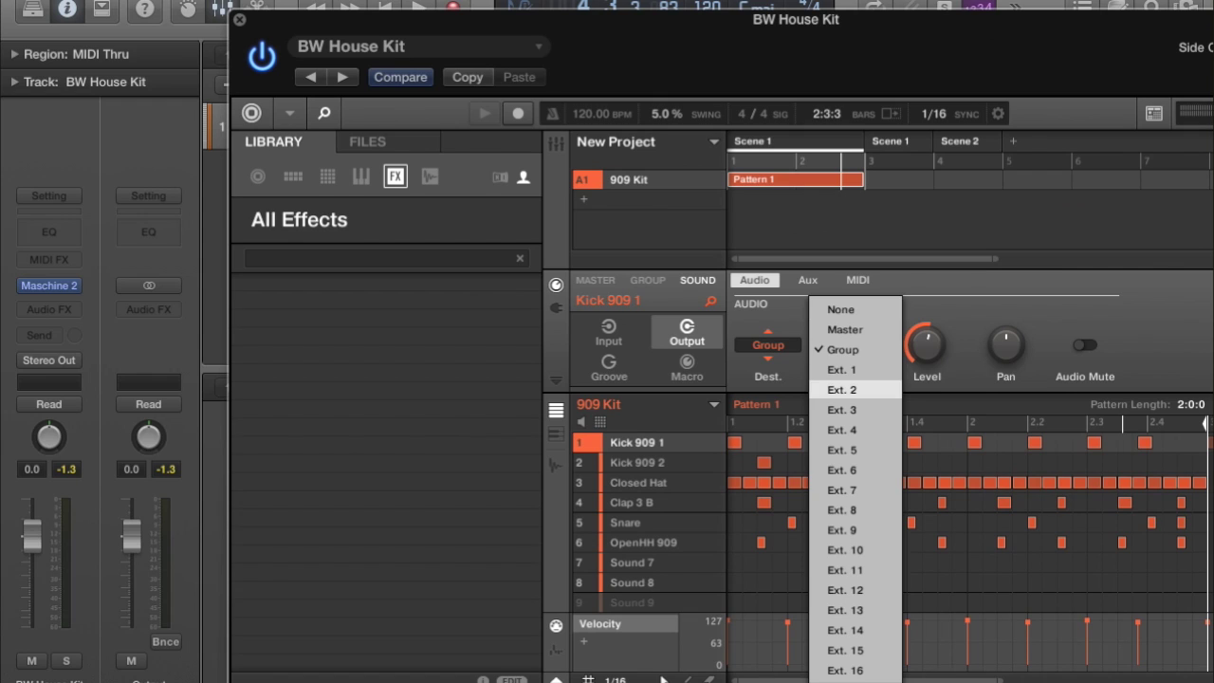
click(841, 389)
Route the Kick 909 2 sound's output to Ext. 3 and the Closed Hat's output to Ext. 4.
click(638, 463)
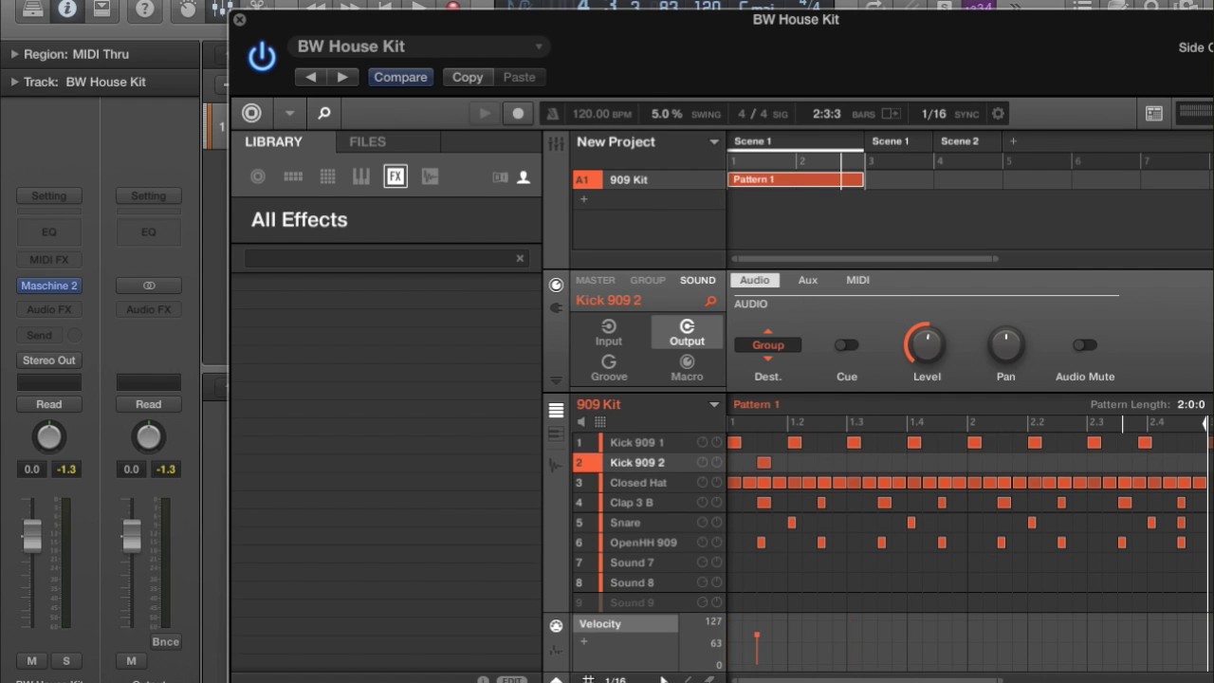
click(767, 344)
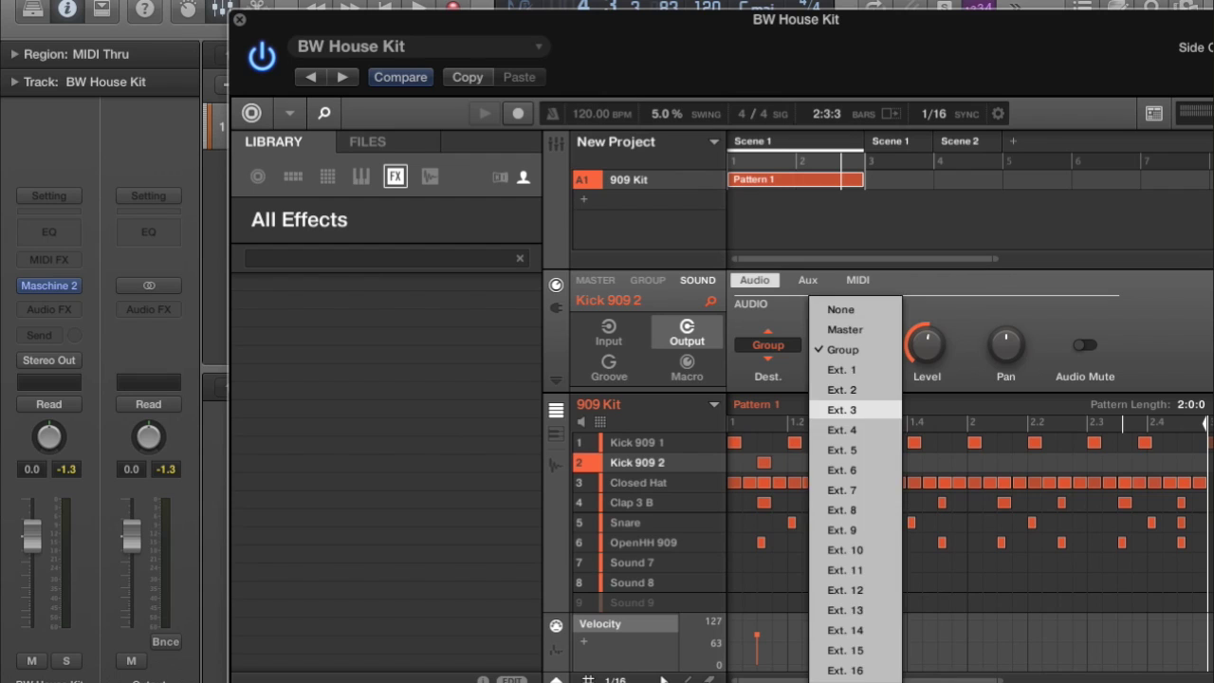
click(839, 410)
click(638, 483)
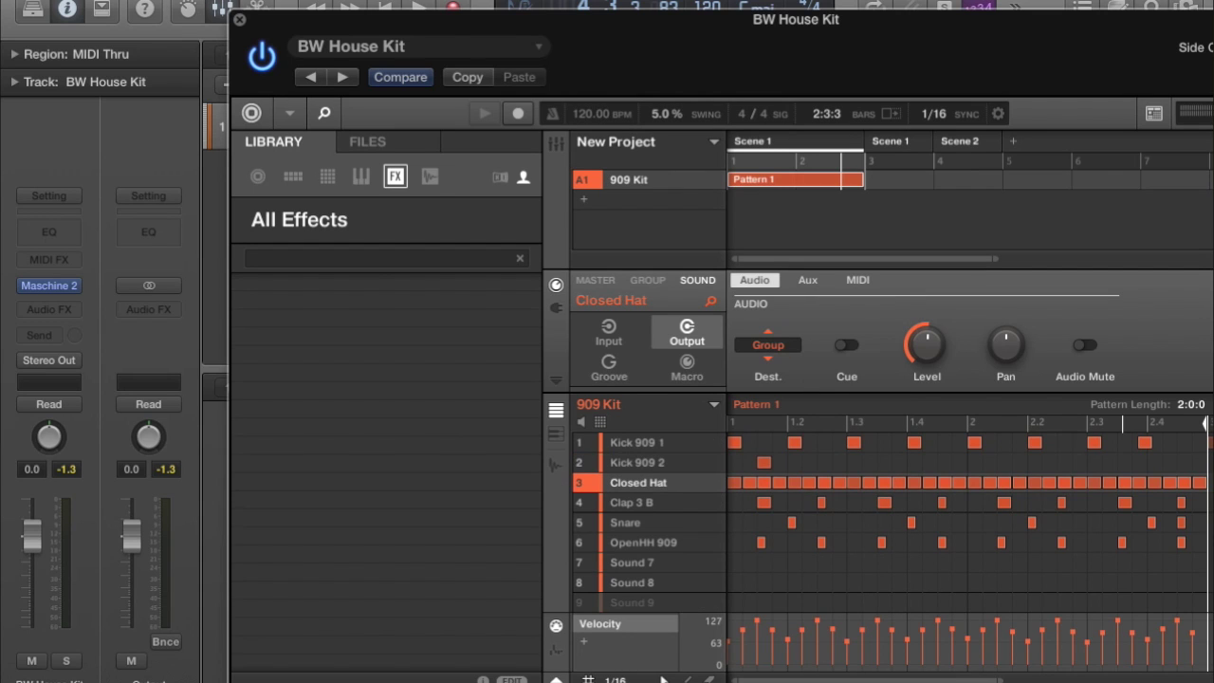
click(767, 344)
click(841, 429)
Route the Clap 3 B sound's output to Ext. 5 and the Snare's output to Ext. 6.
click(633, 503)
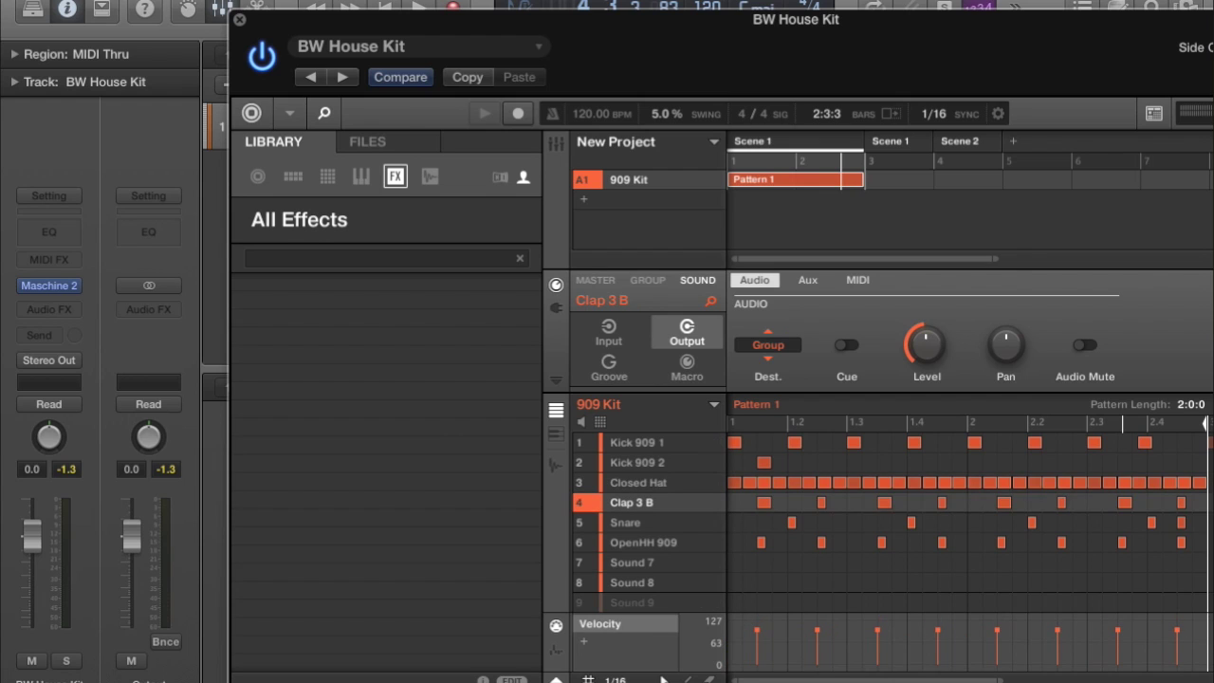
click(767, 344)
click(854, 450)
click(628, 523)
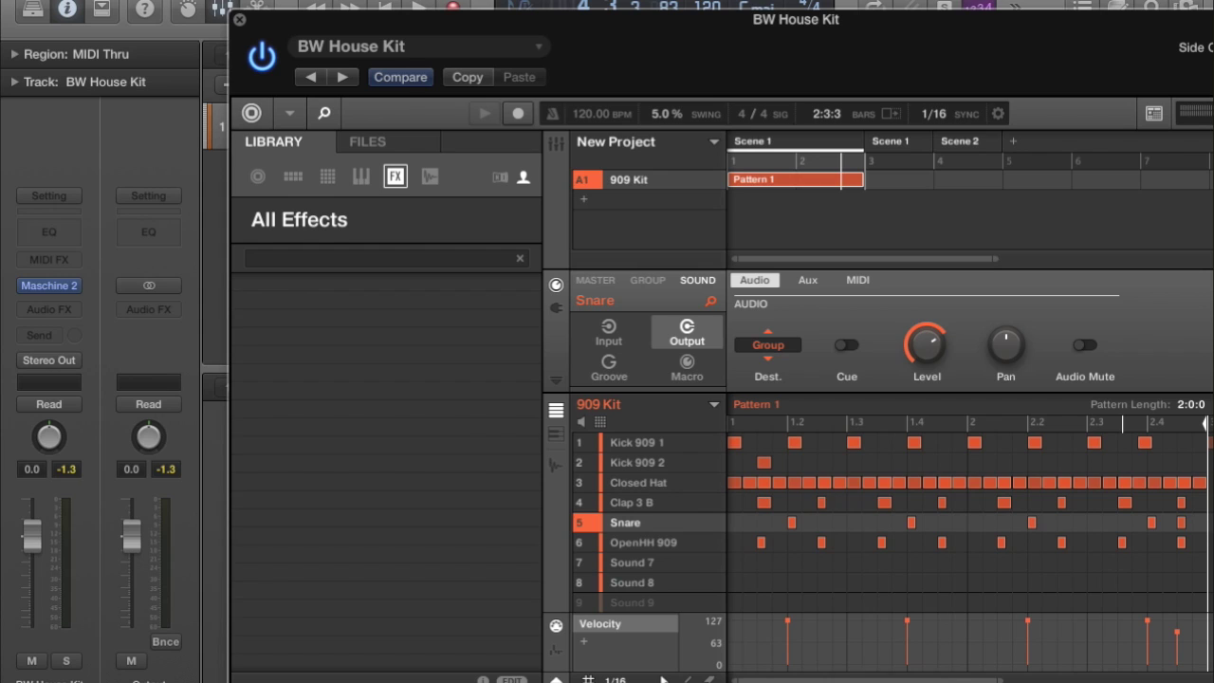
click(768, 344)
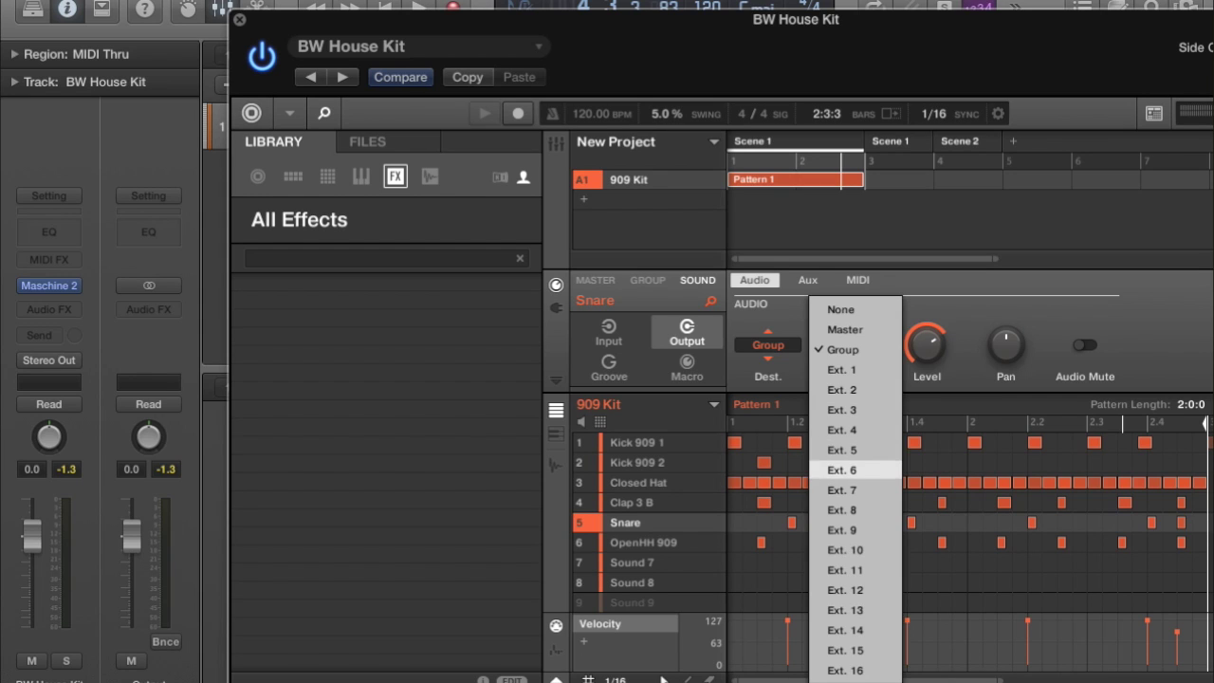
click(854, 470)
Route the OpenHH 909 sound's output to Ext. 7, then close the plug-in and play back to check the aux channels.
click(641, 543)
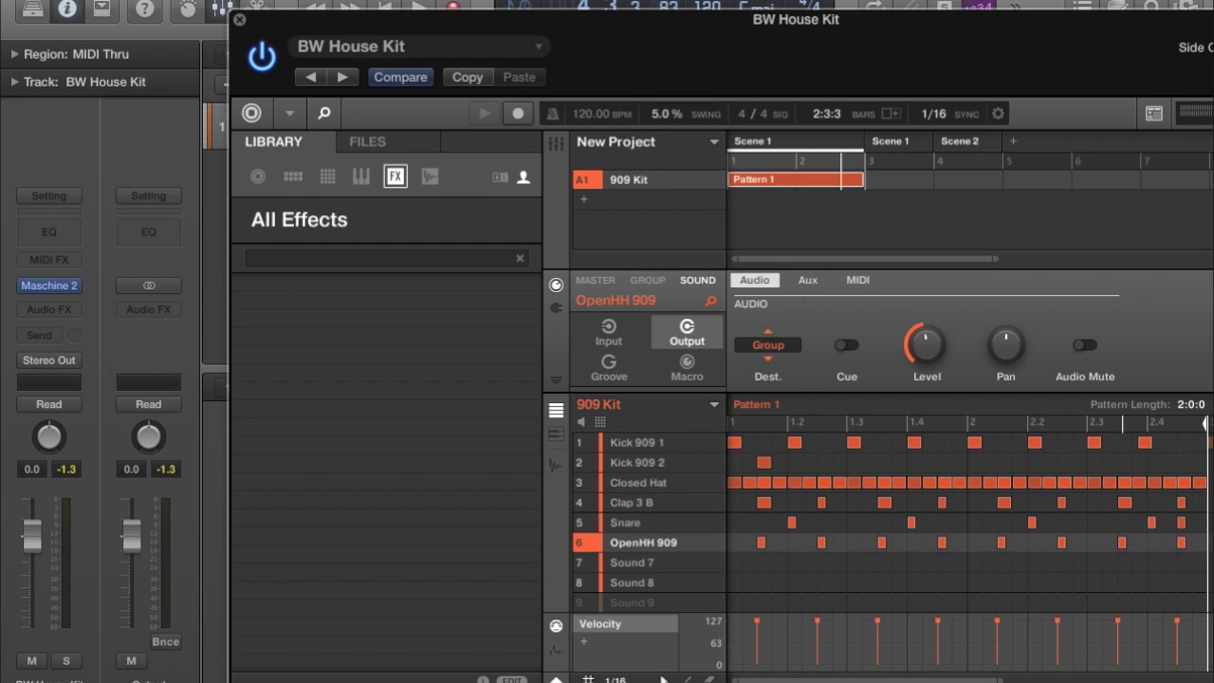
click(767, 344)
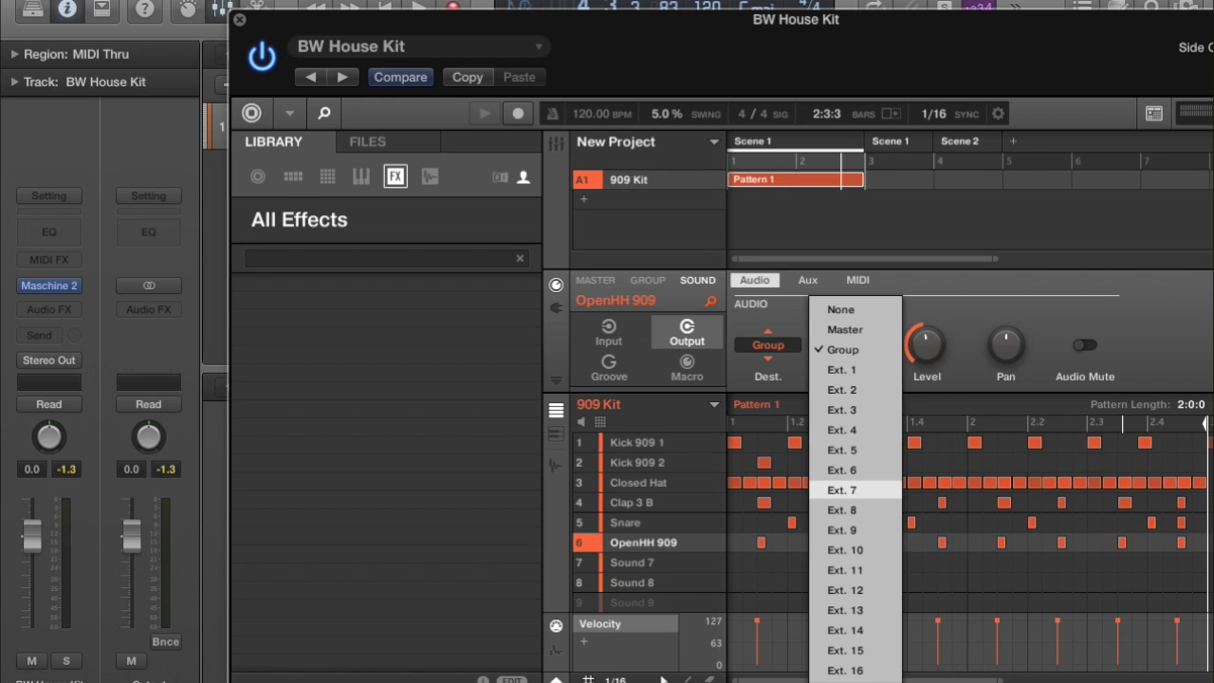
click(843, 490)
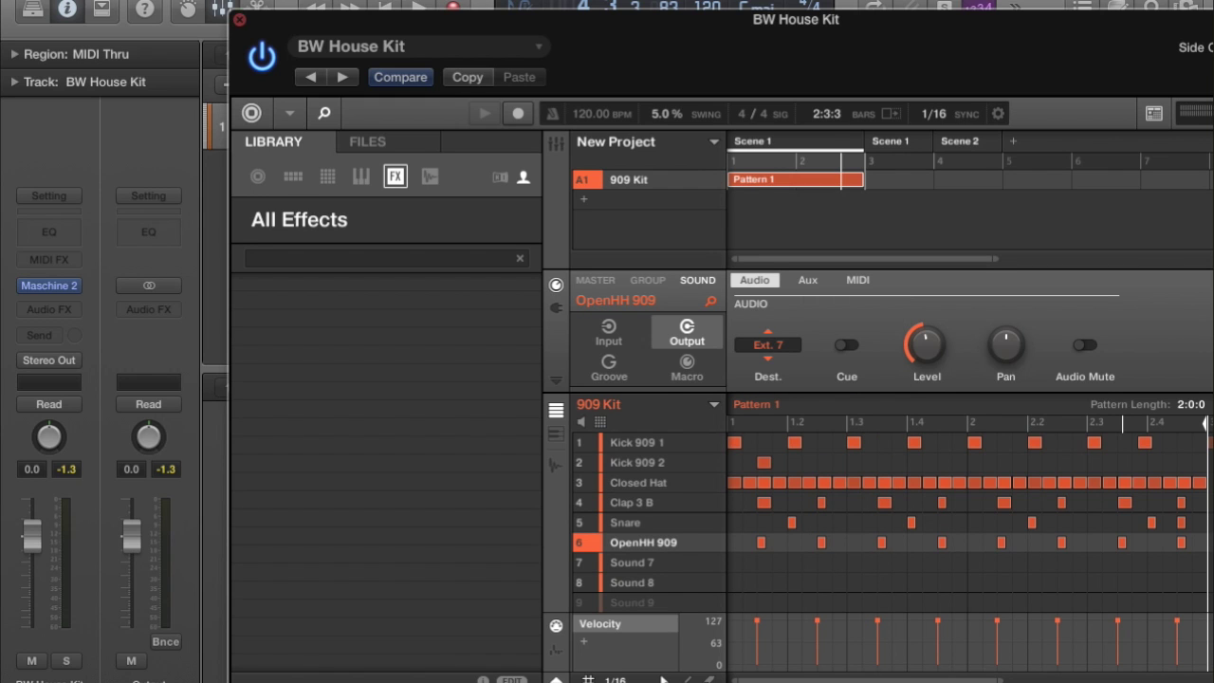
click(240, 19)
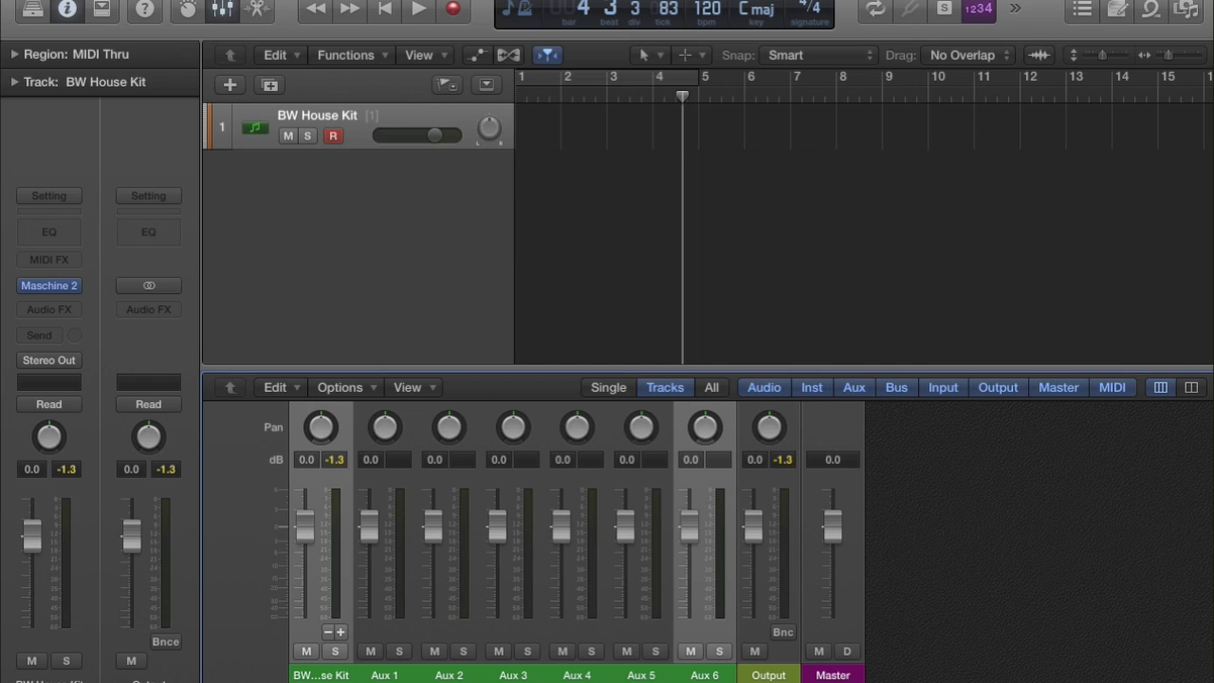
key(space)
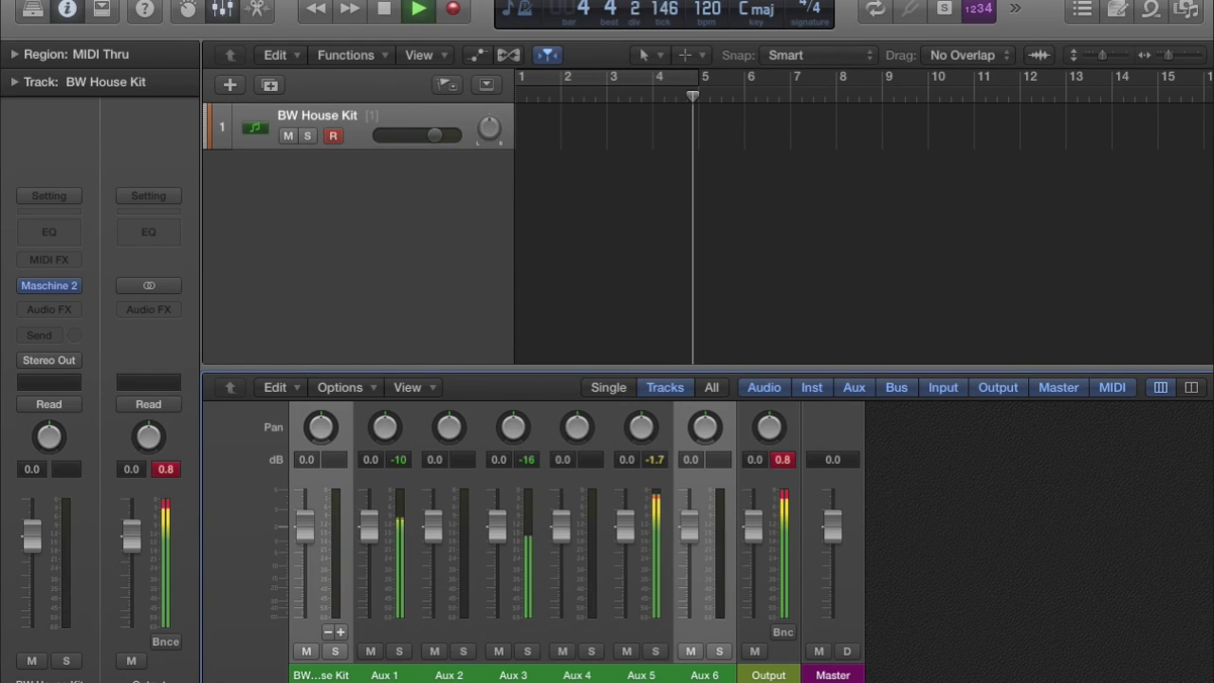
key(space)
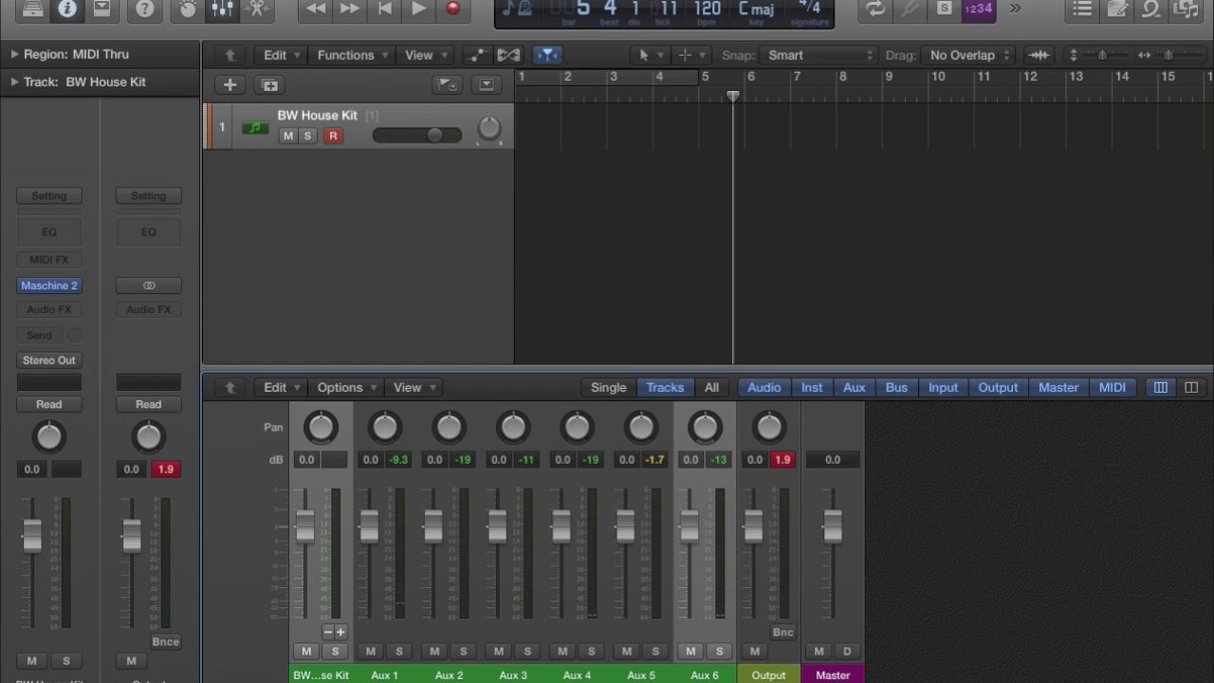
Lower the faders of Aux 1 through Aux 6 together to -4.3 dB and check the output level in playback.
click(384, 675)
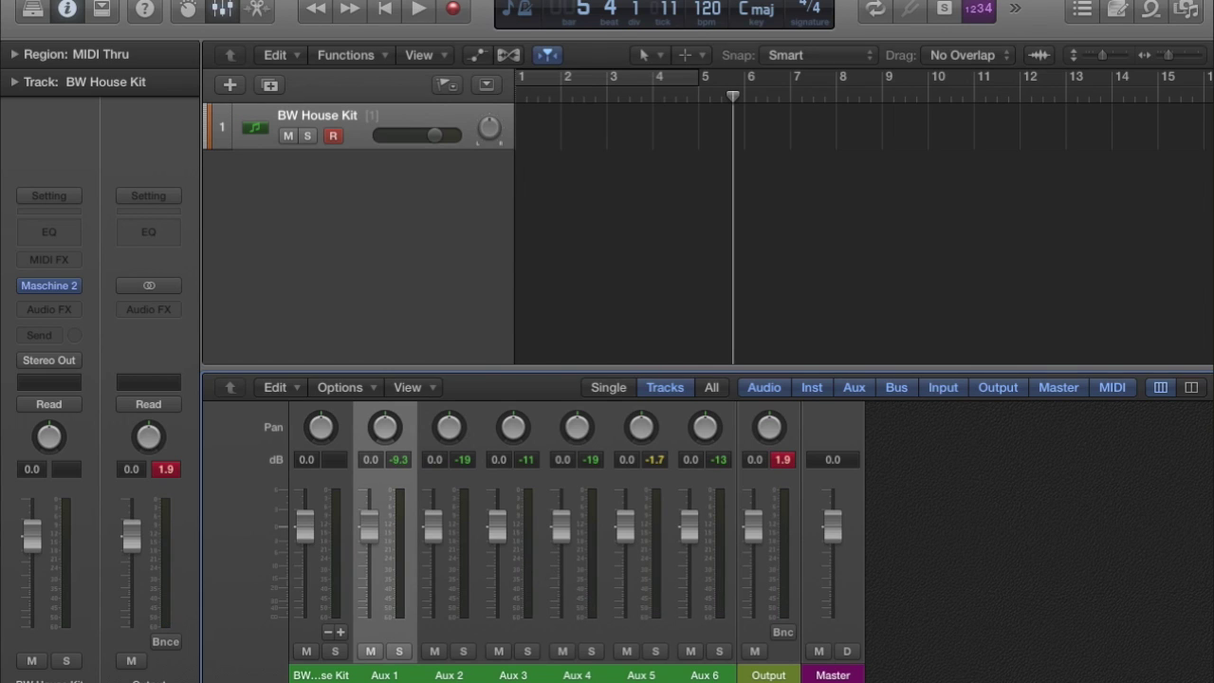
shift+click(705, 676)
drag(689, 527, 689, 546)
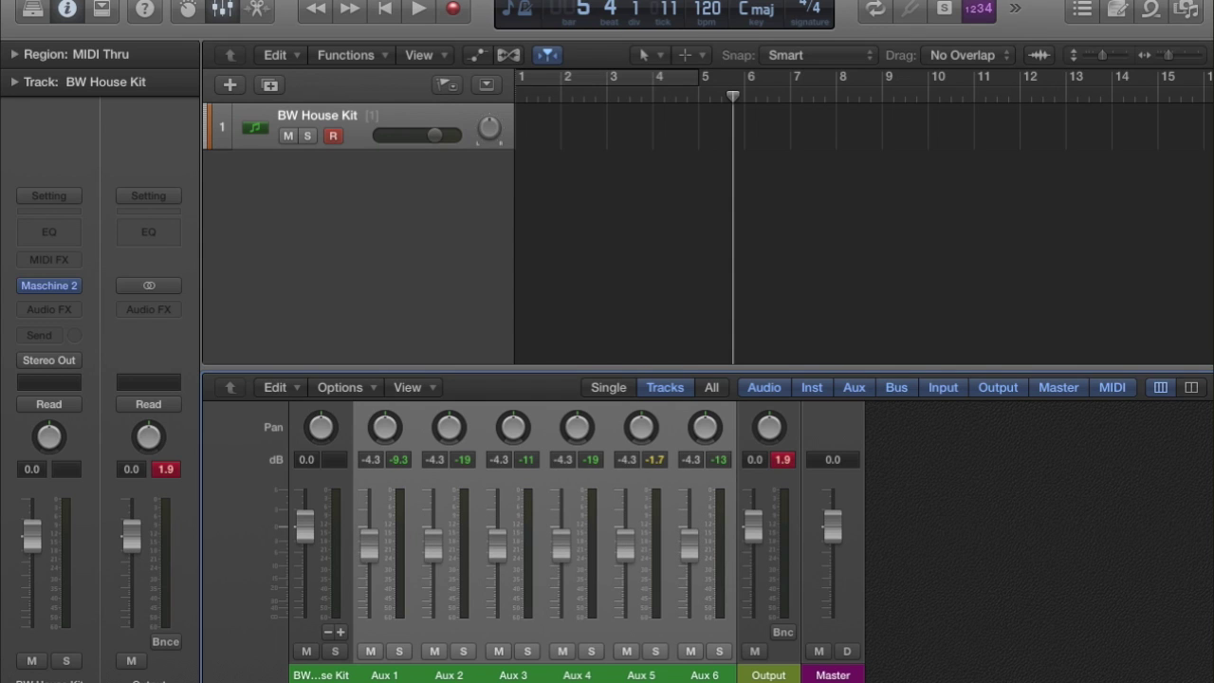
key(space)
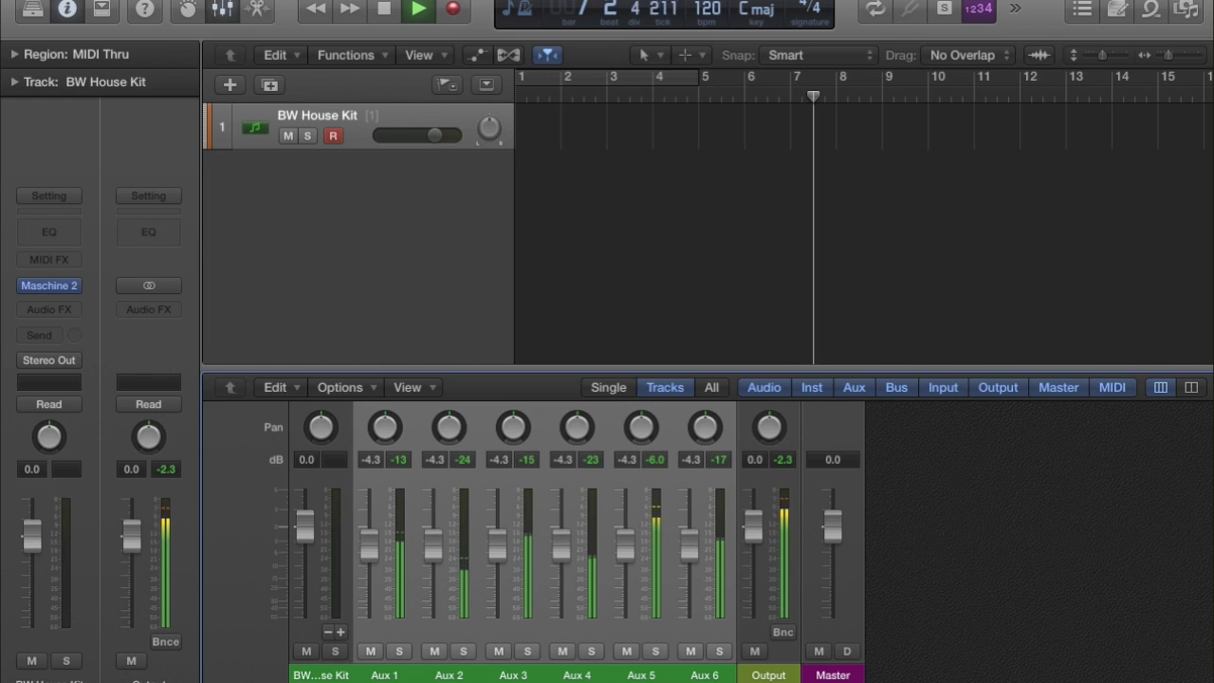
key(space)
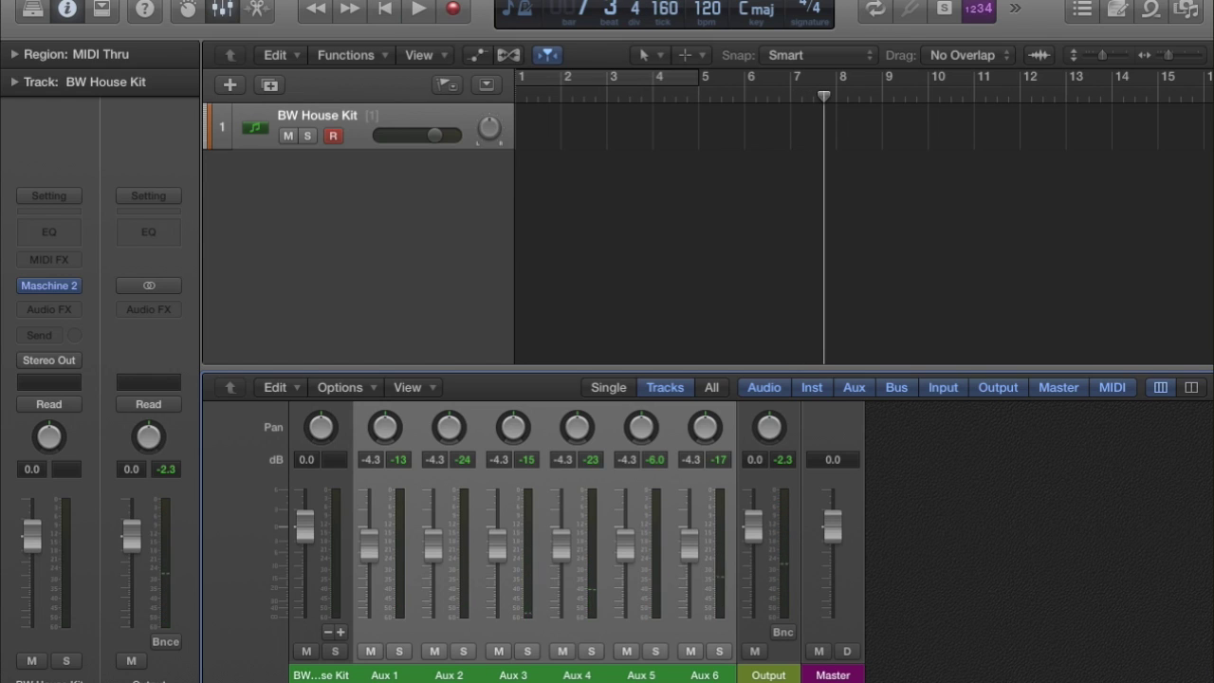
Solo the Aux 1 channel and play back to hear it on its own.
click(385, 674)
key(s)
key(space)
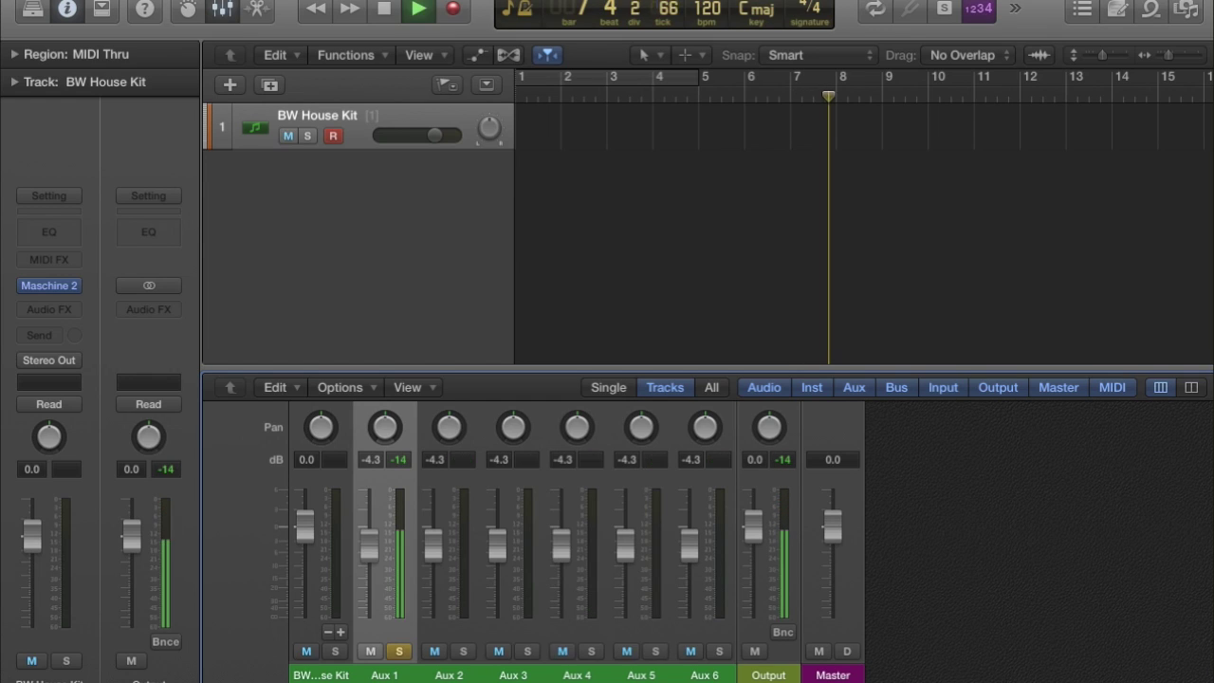
key(space)
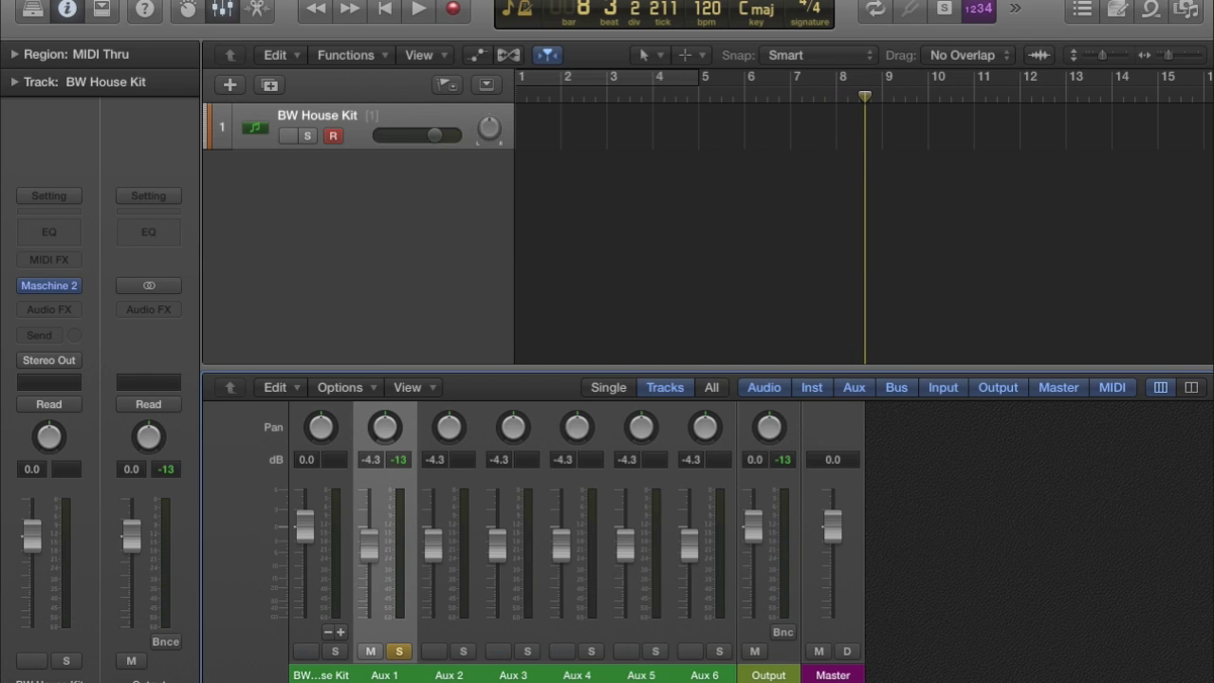
Rename the Aux 1 channel strip as KIck and take it out of solo.
double_click(384, 676)
text(K)
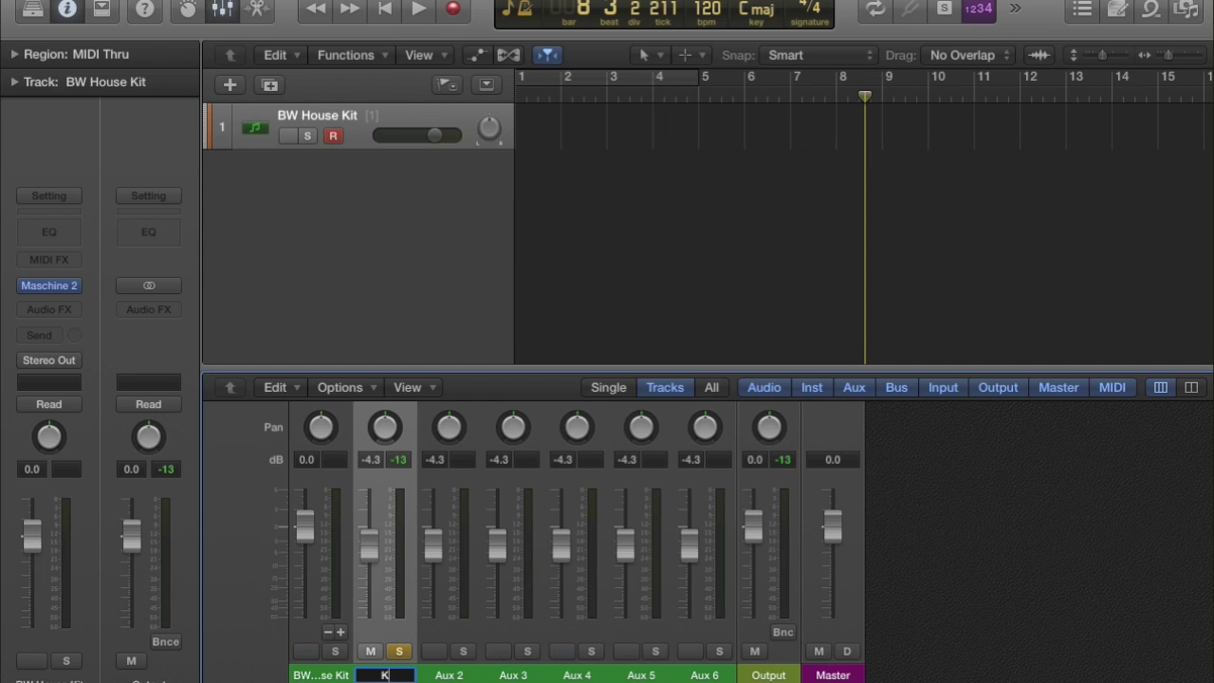
text(Ick)
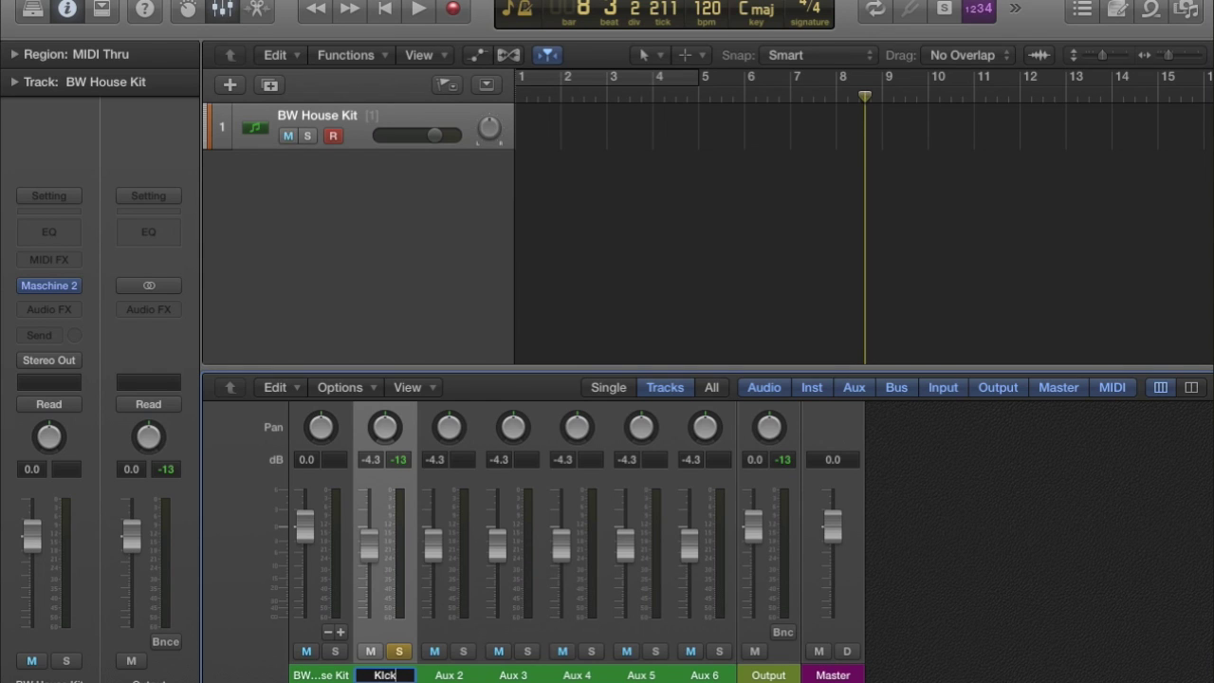
click(399, 652)
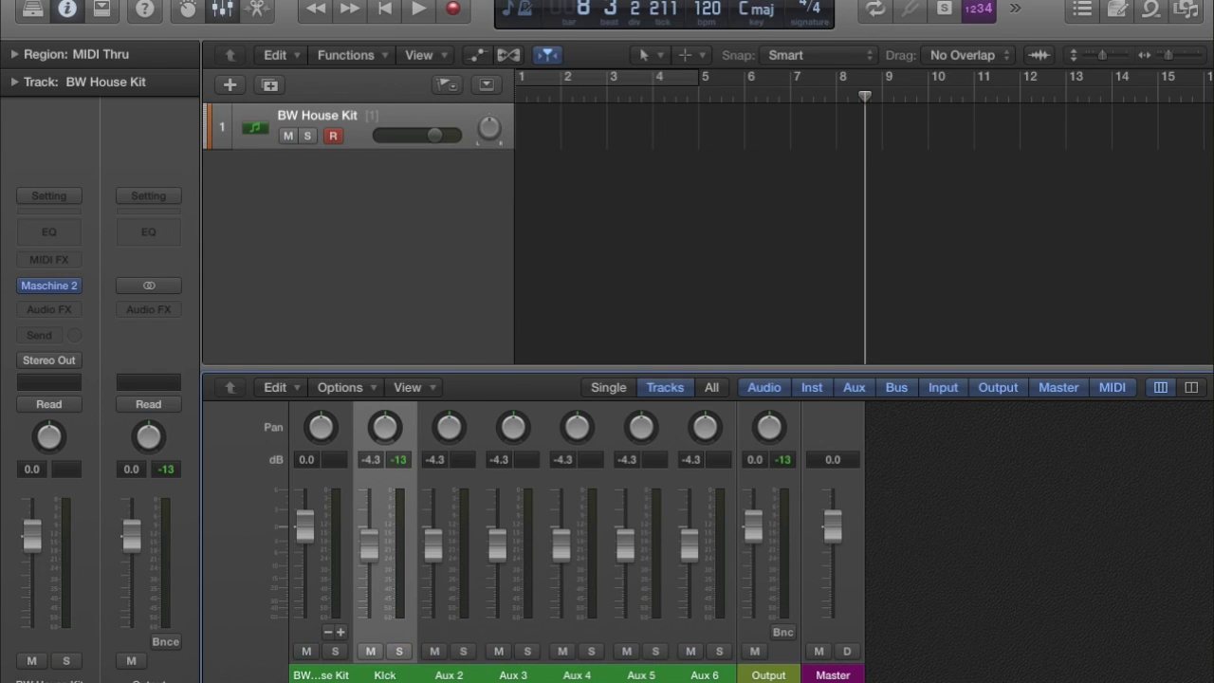
Solo the Aux 2 channel to identify its sound, rename it as Kick 2 and resume playback.
click(463, 652)
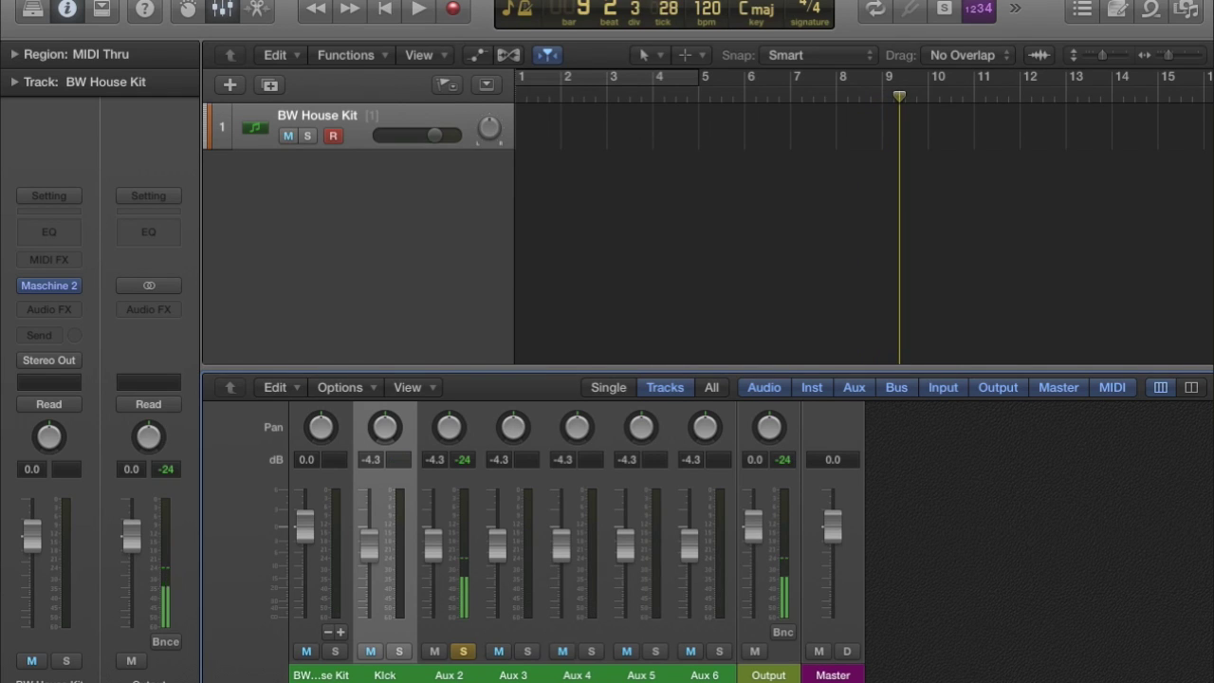
click(449, 674)
double_click(449, 675)
text(Ki)
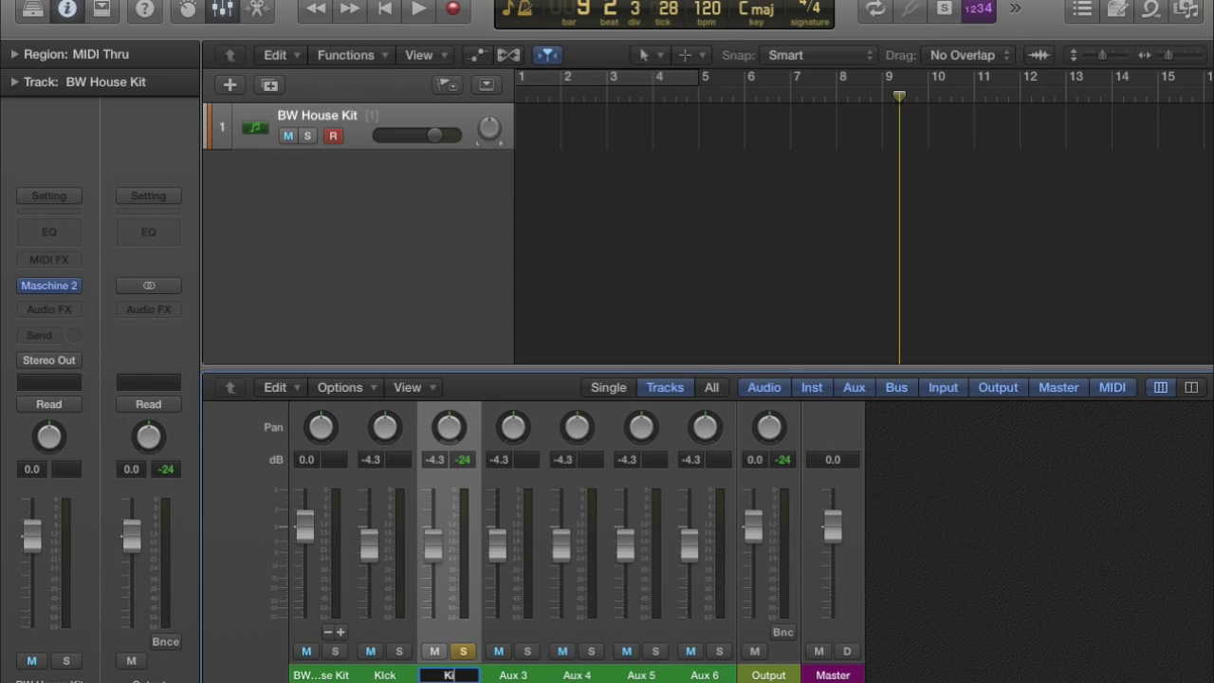
text(ck 2)
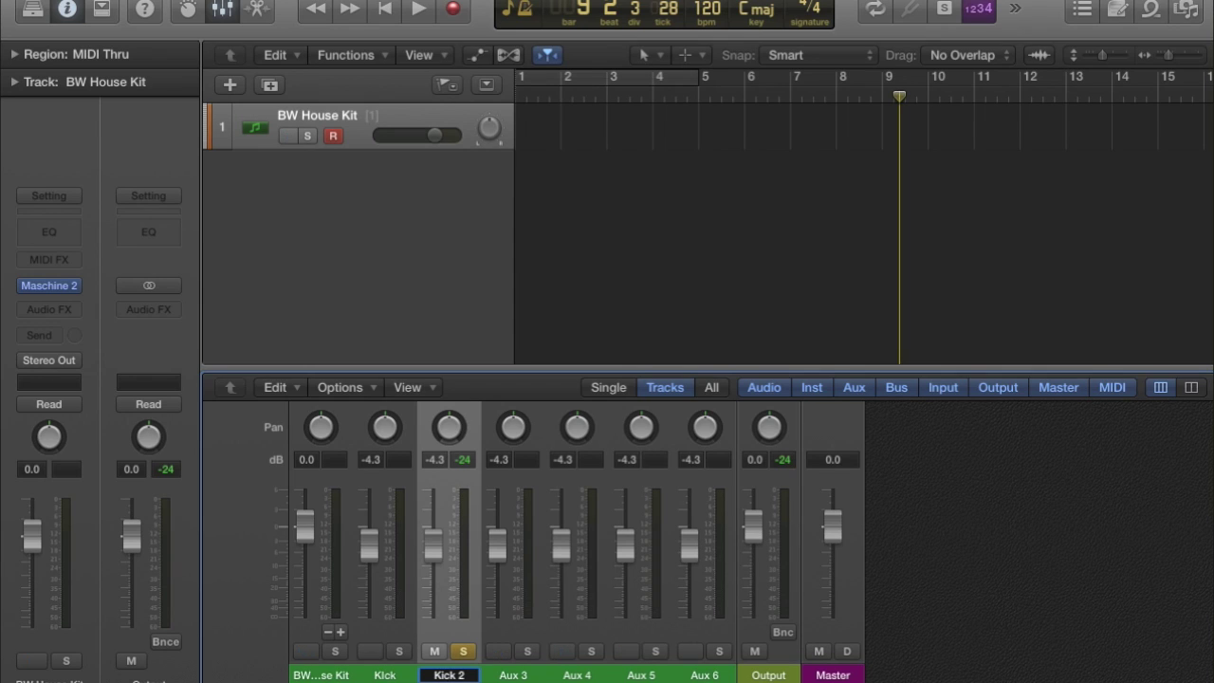
key(Return)
key(space)
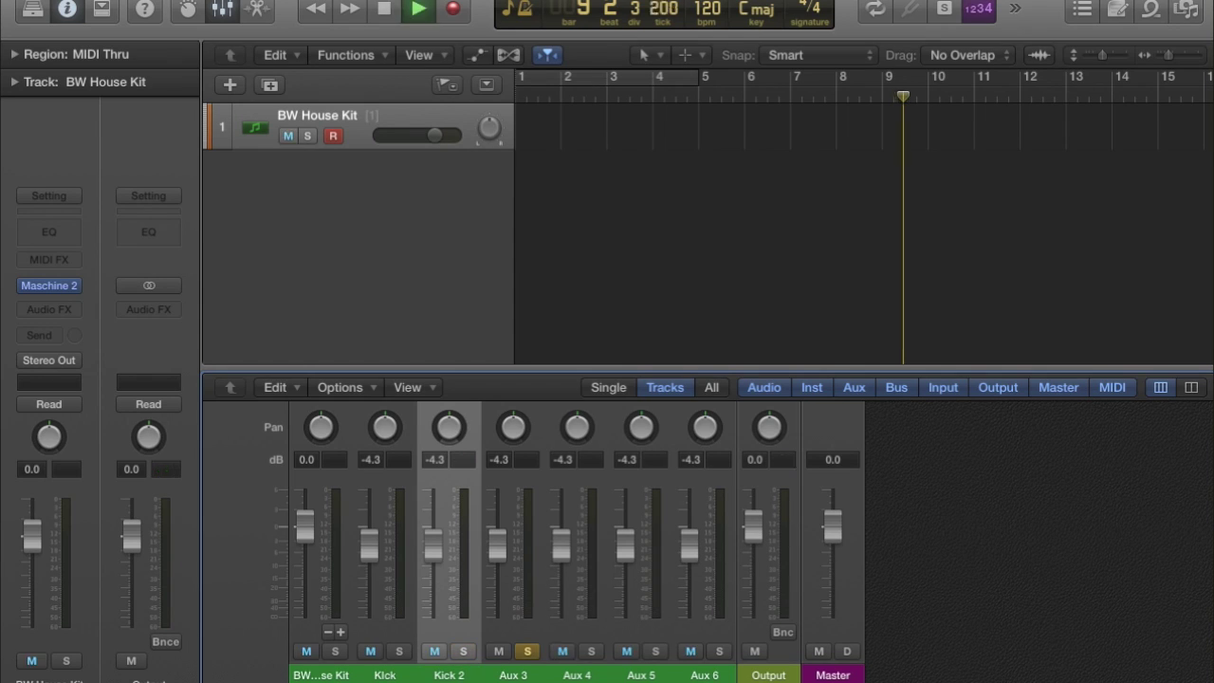
Rename the Aux 3 channel strip as Closed hat and unsolo it.
double_click(514, 675)
text(Closed ha)
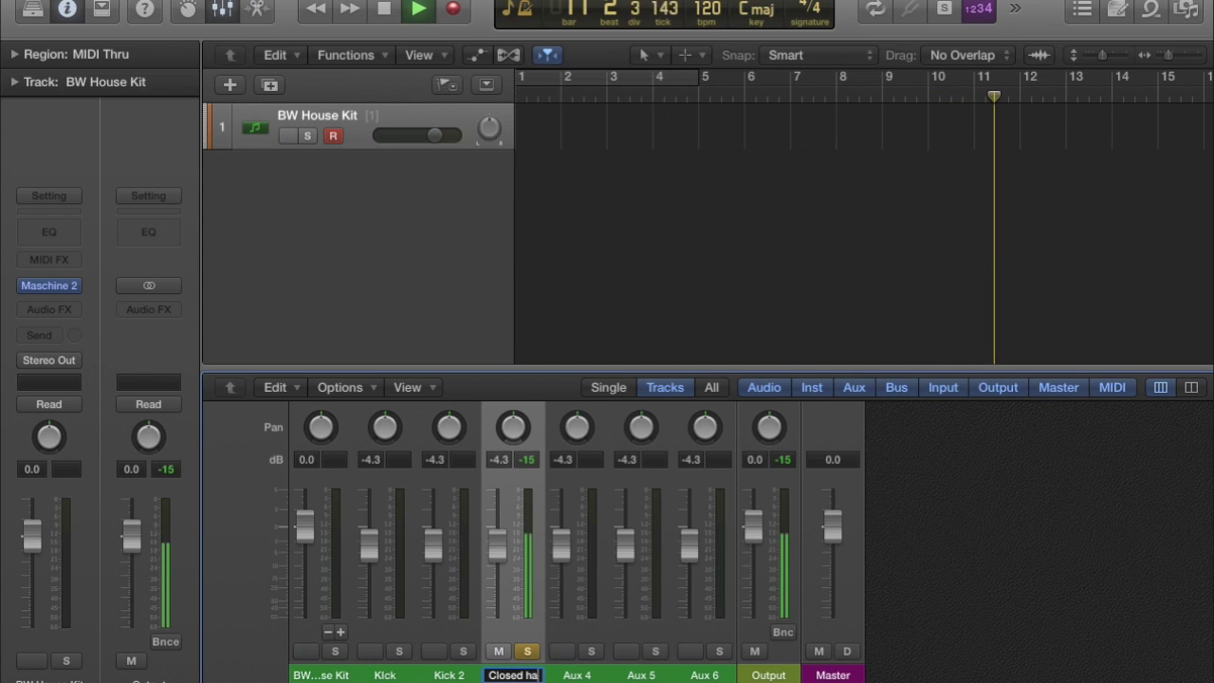
text(t)
key(Return)
key(s)
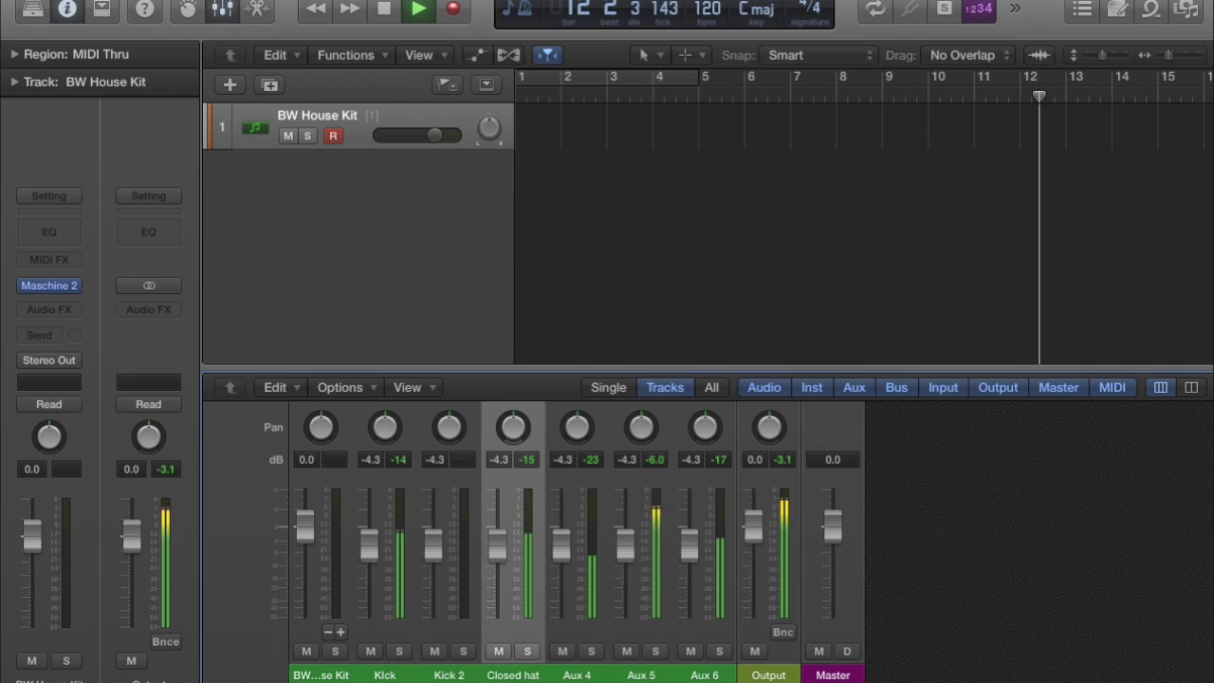
Solo the Aux 4 channel during playback and rename it as Clap.
click(591, 652)
double_click(576, 674)
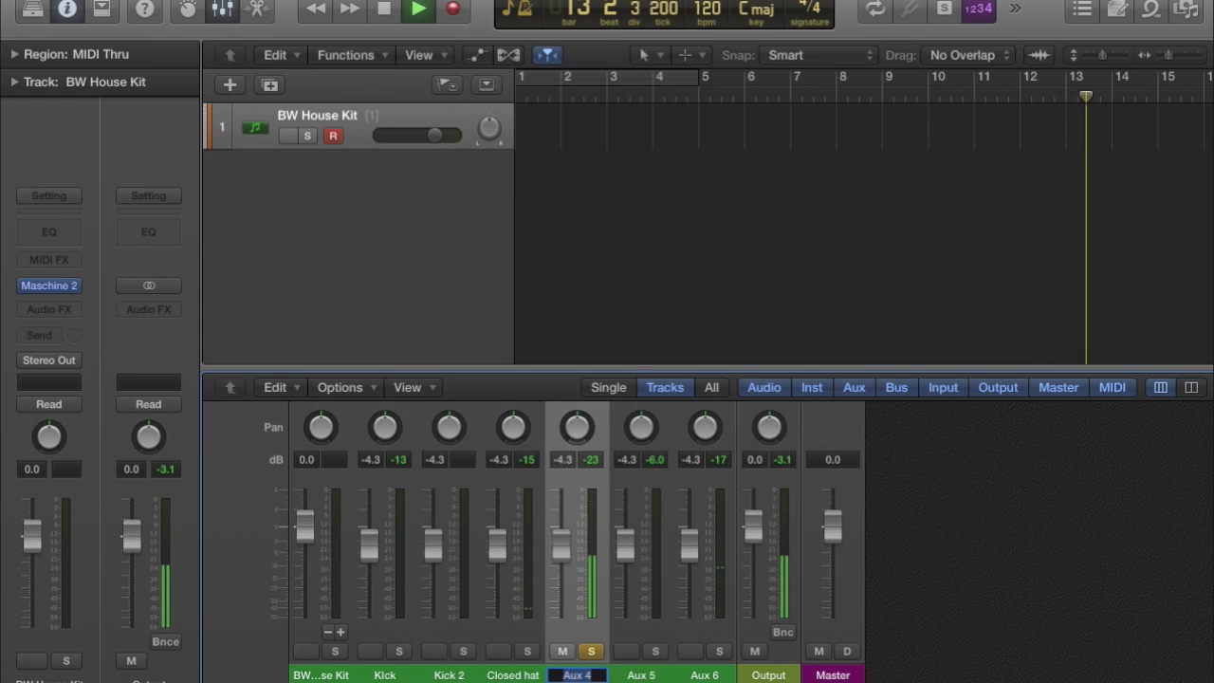
text(Clap)
key(Return)
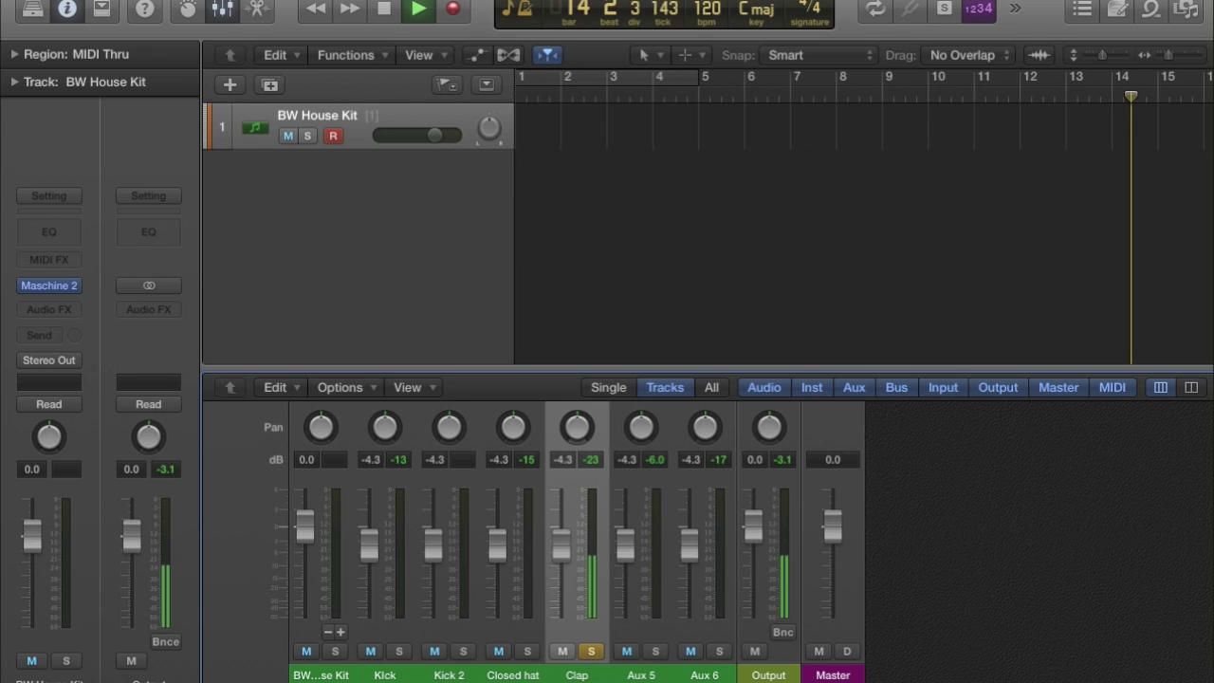
Move the solo from the Clap channel to Aux 5 and rename Aux 5 as Snare.
click(655, 652)
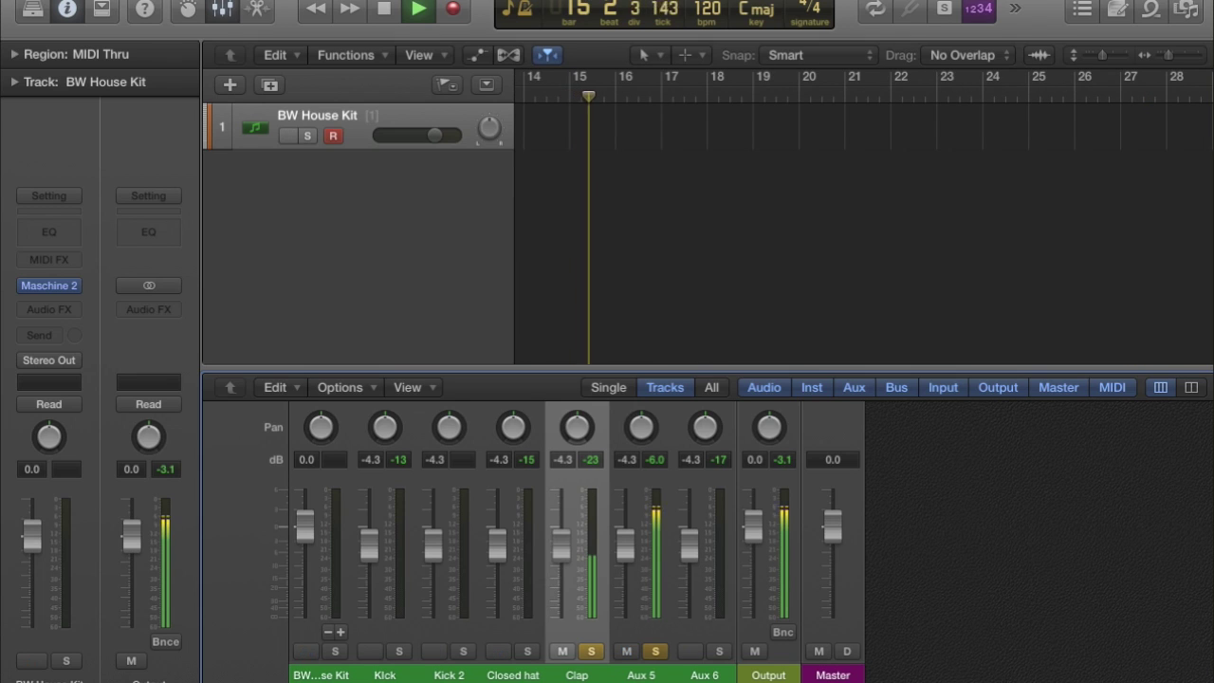
click(592, 651)
double_click(641, 675)
text(S)
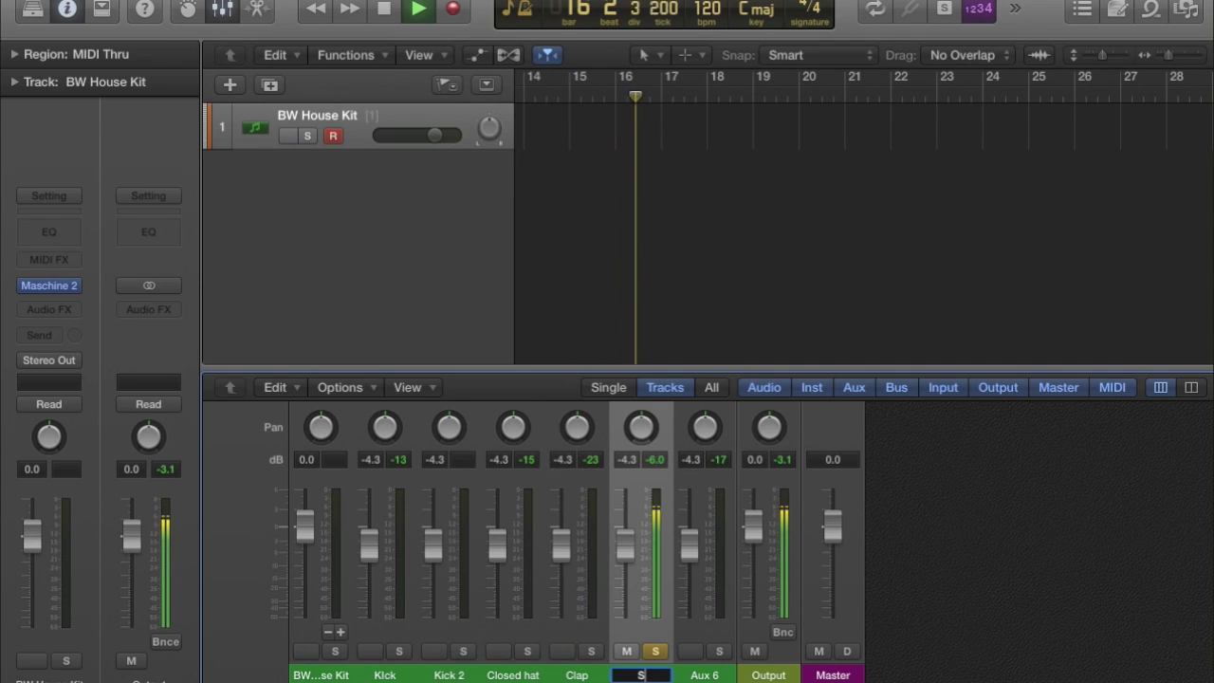
text(nare)
key(Return)
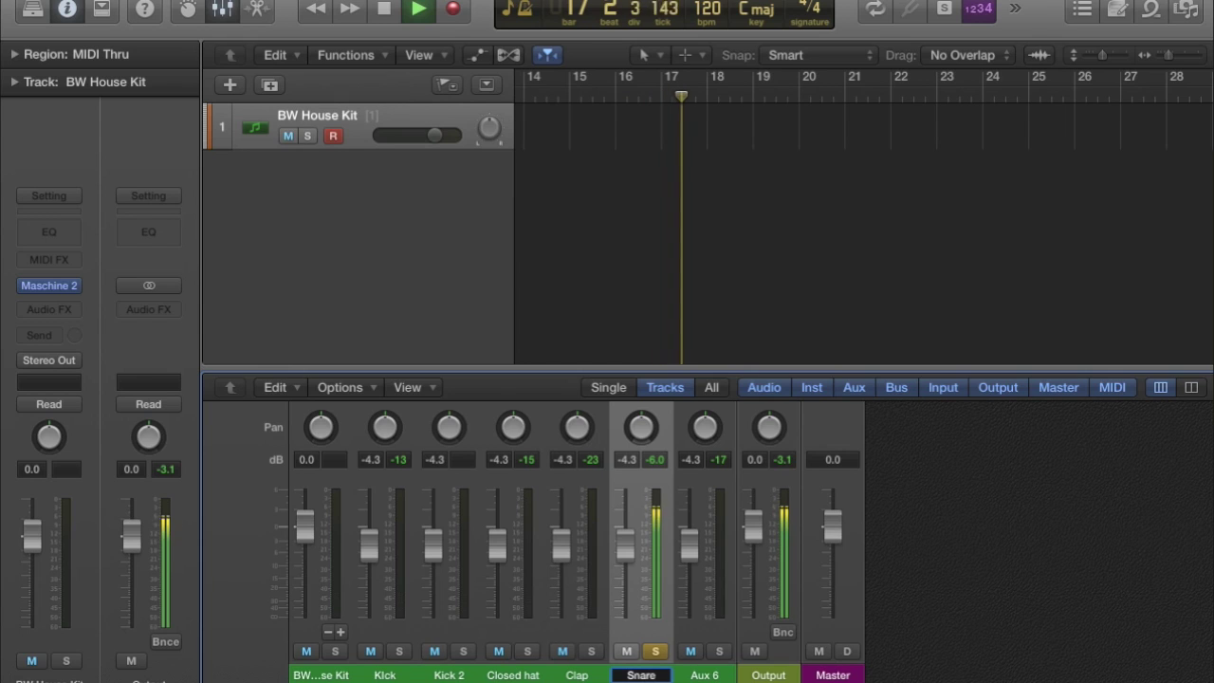
Move the solo from Snare to Aux 6, rename it as Open Hat, and end playback with the solo cleared.
click(719, 652)
click(656, 652)
double_click(705, 675)
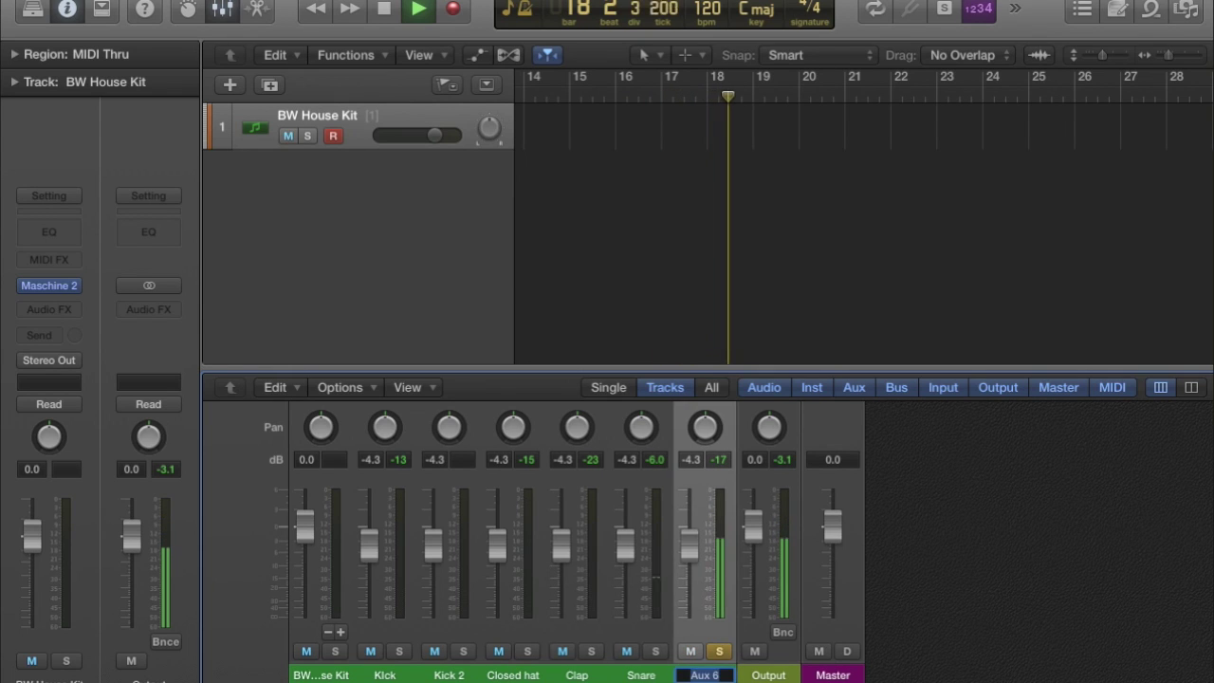
double_click(705, 674)
text(Open Hat)
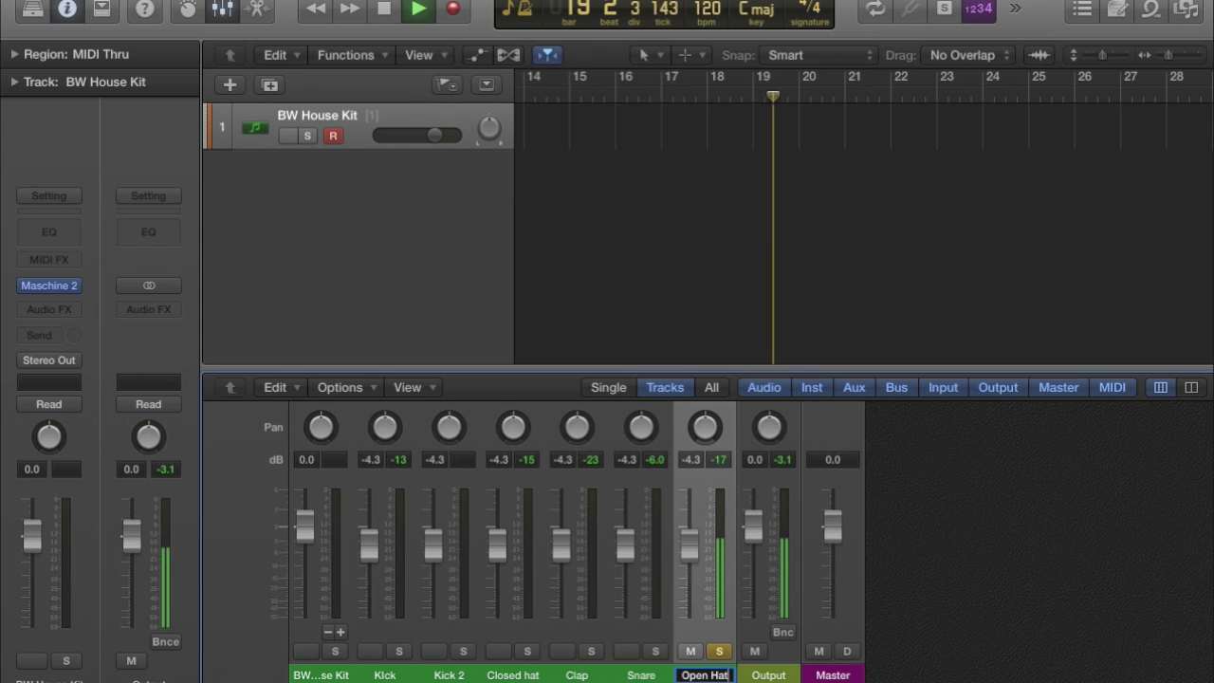
key(Return)
key(space)
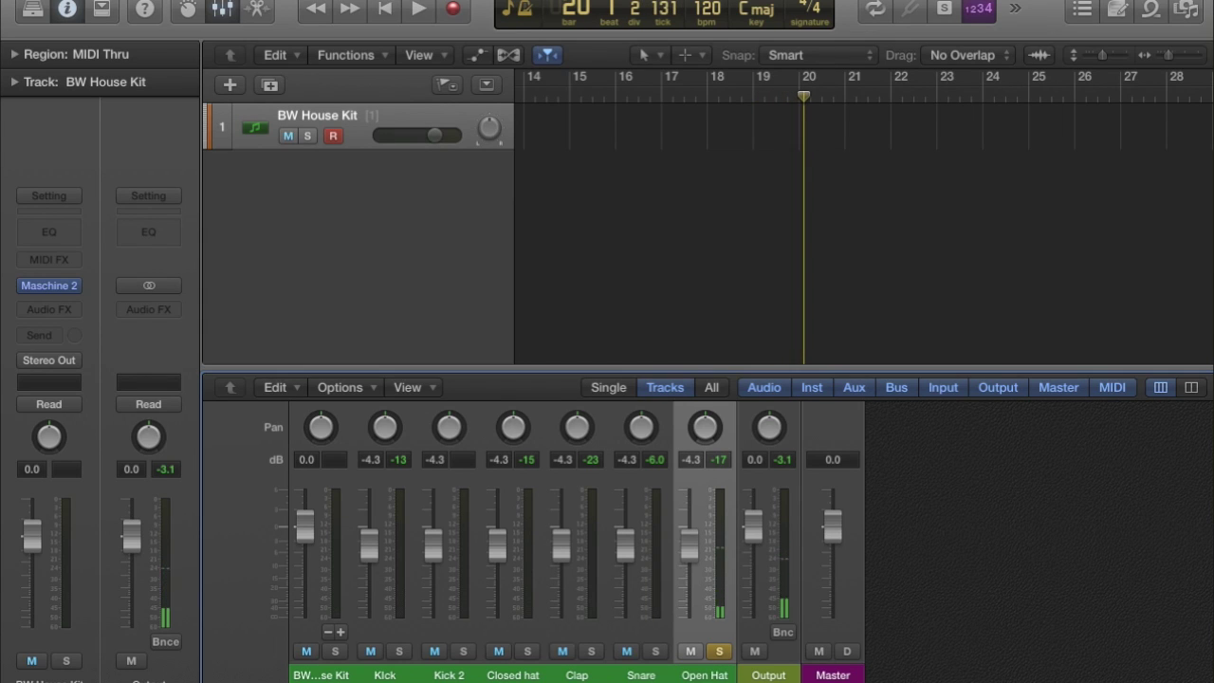
click(719, 652)
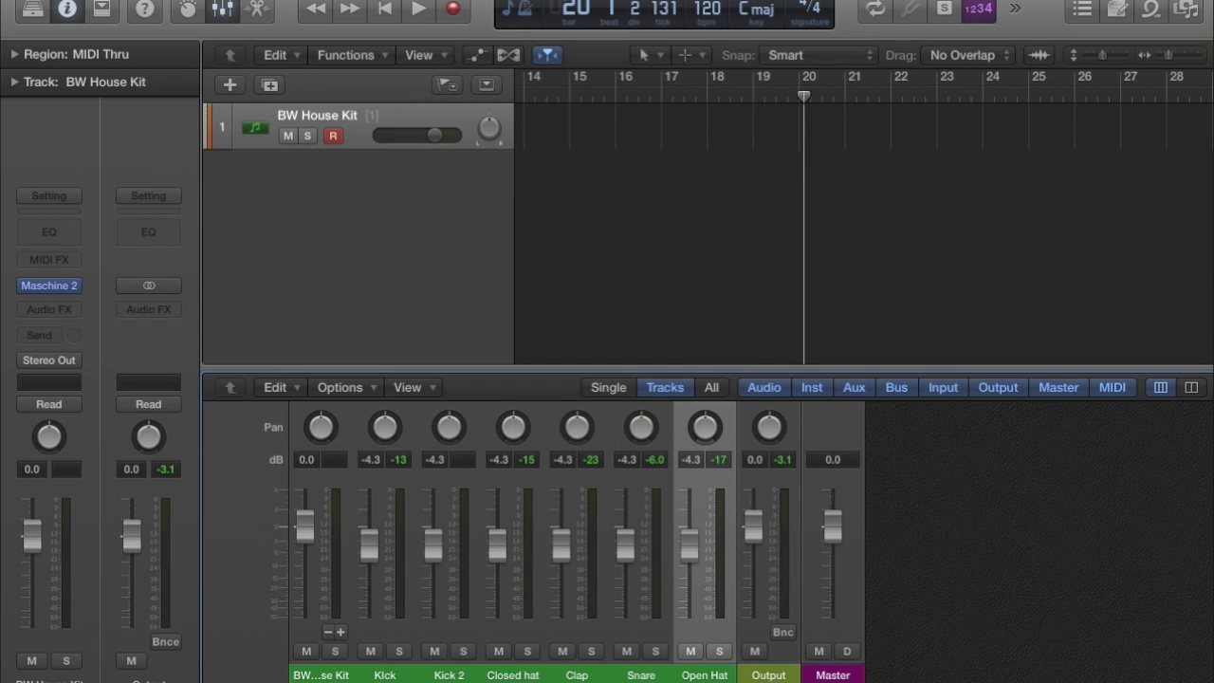
Play the unsoloed kit briefly, then turn on the cycle range over bars 1 to 5 and return the playhead to the start.
key(space)
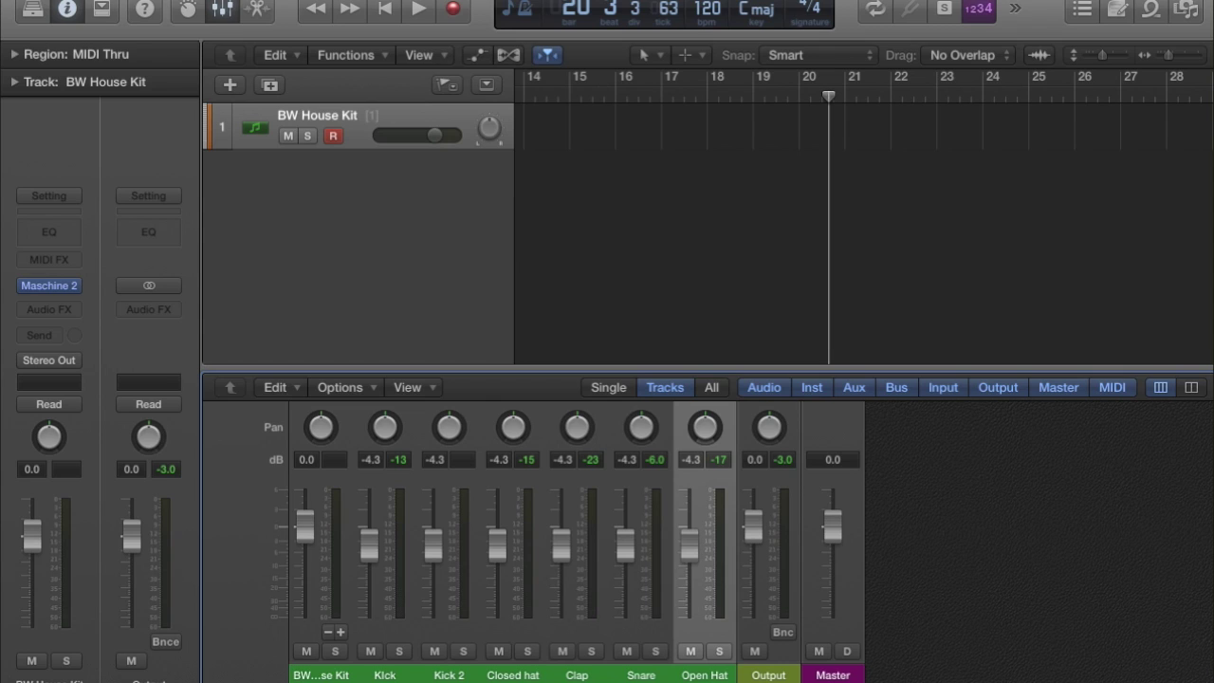
key(c)
key(Return)
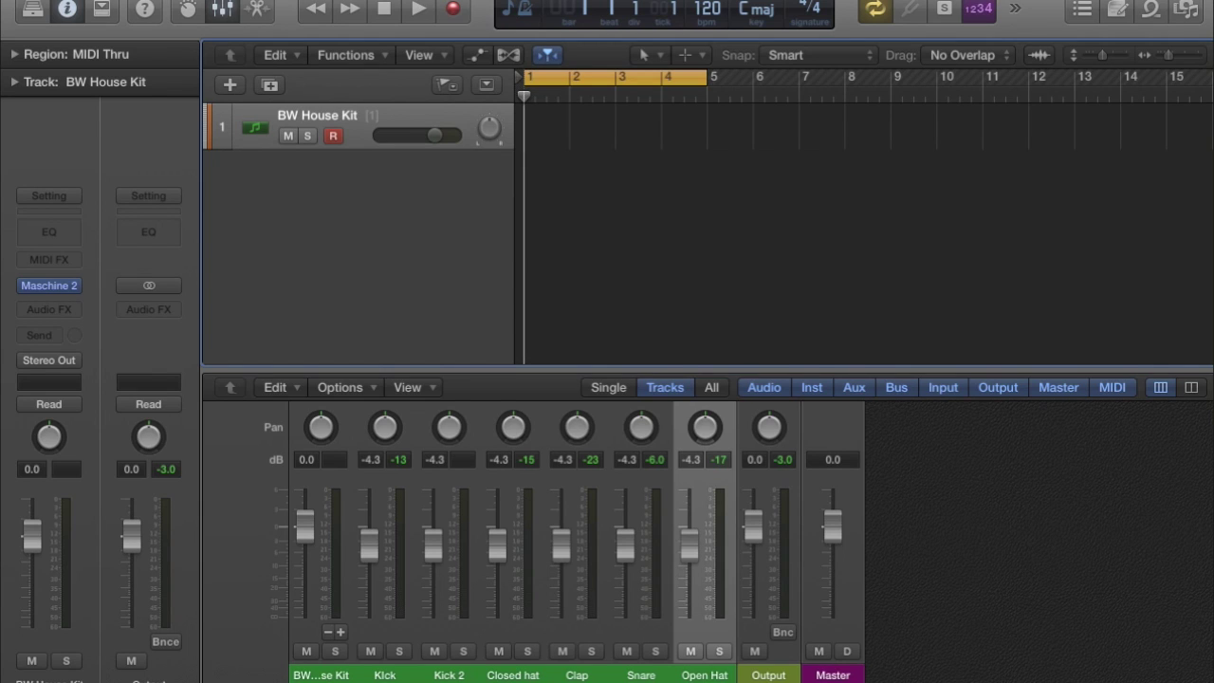
Create arrangement tracks for the six aux channel strips from KIck through Open Hat.
click(385, 674)
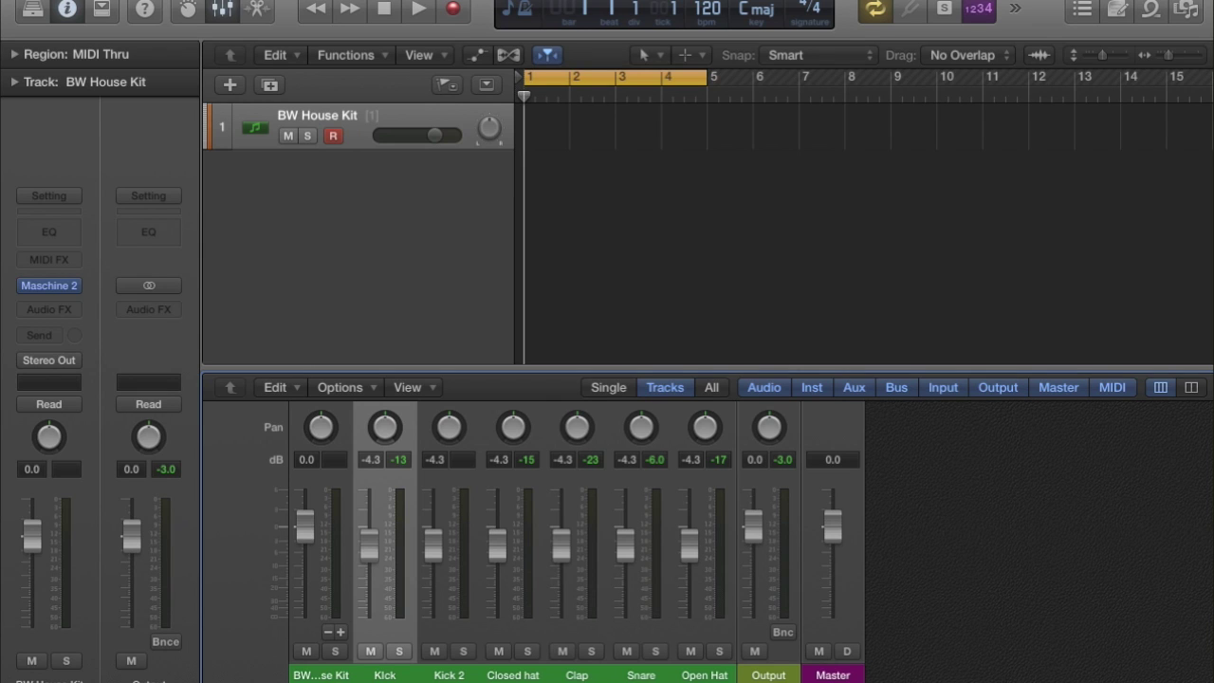
shift+click(705, 675)
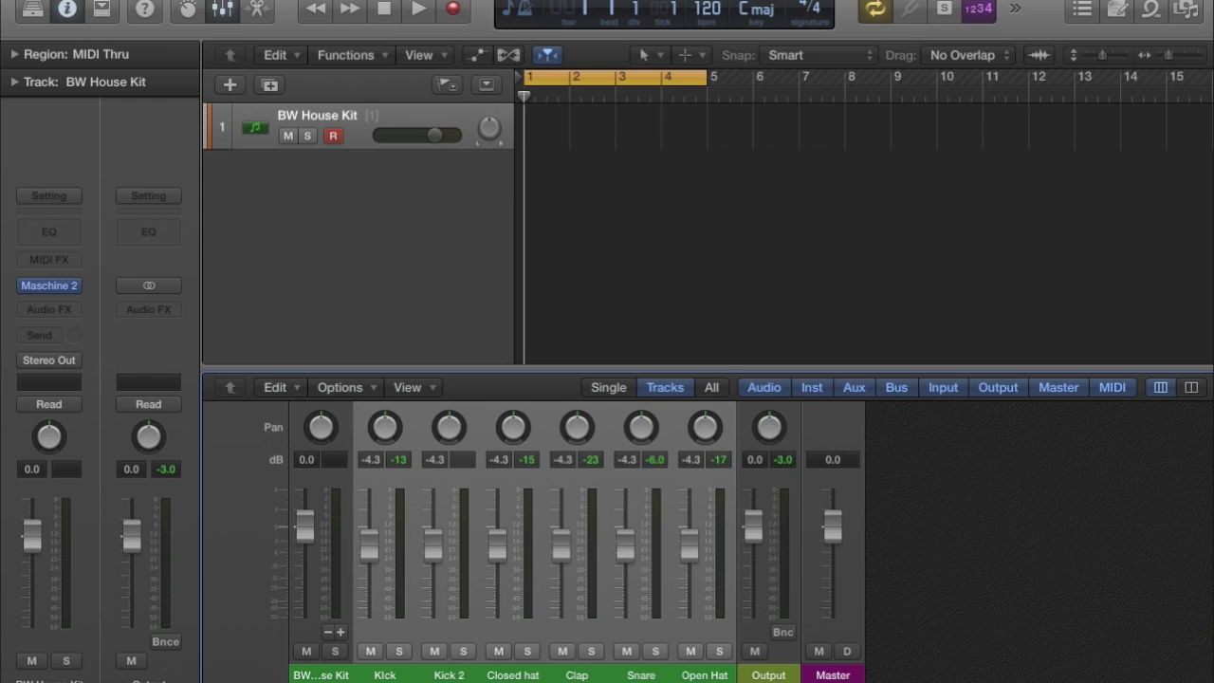
click(346, 387)
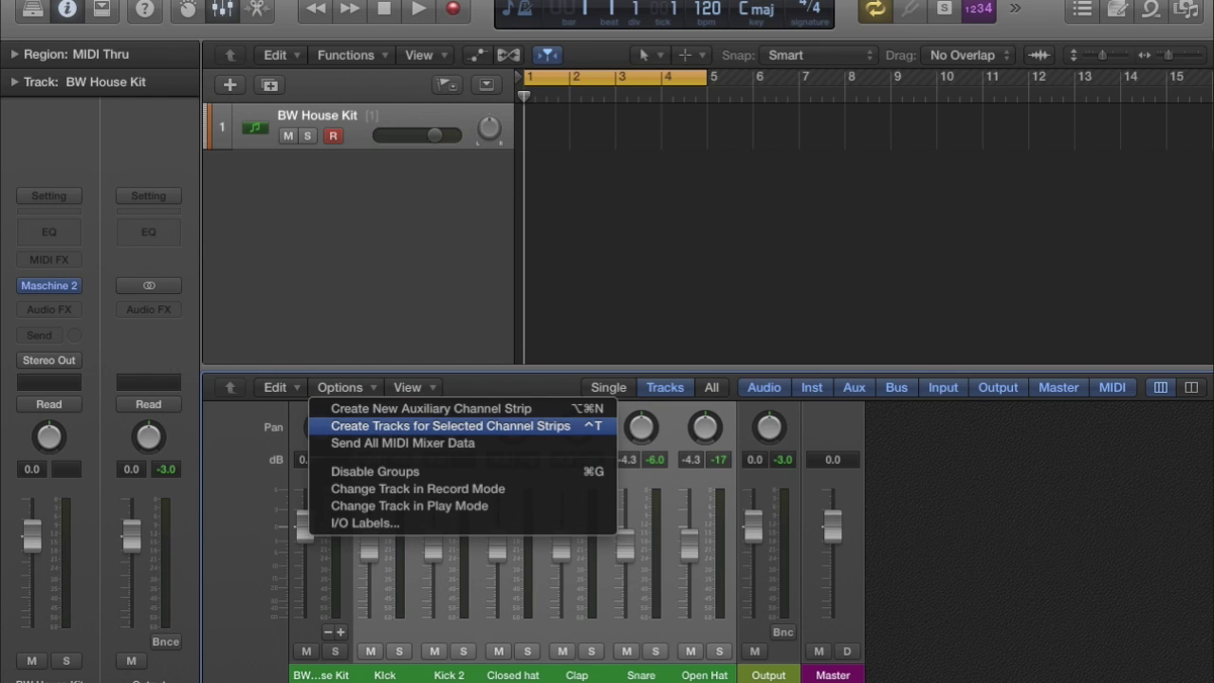
click(451, 426)
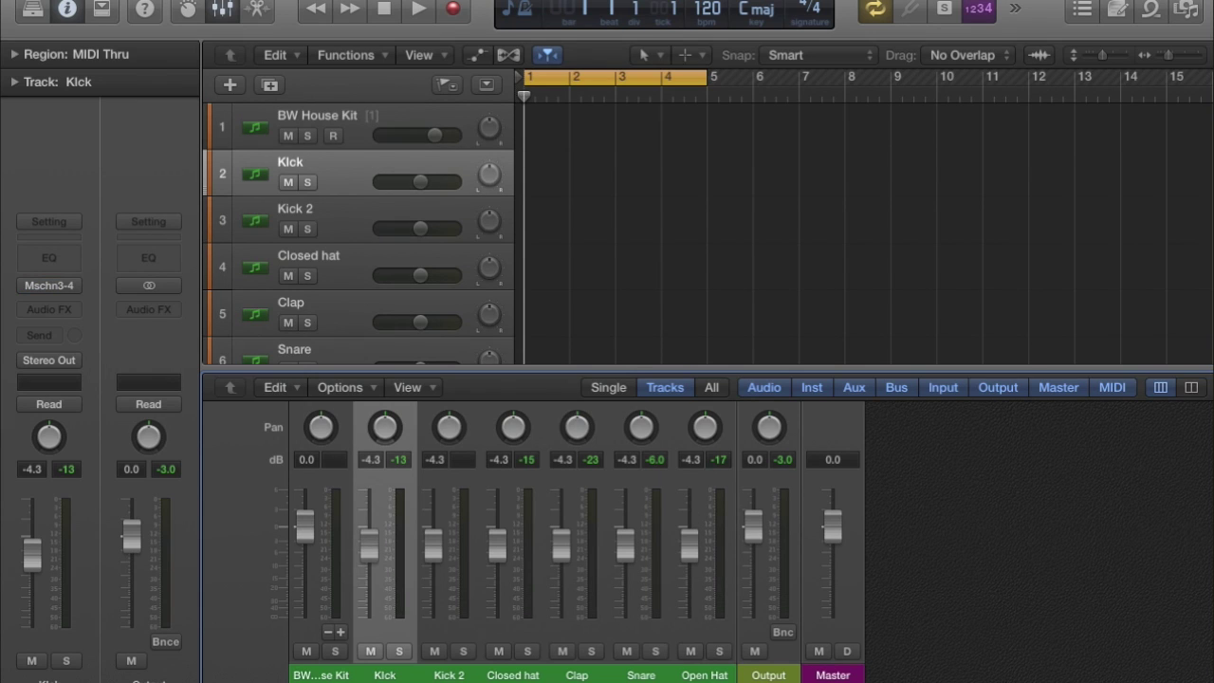
Hide the mixer and play back the kit to check the level of each new track.
key(x)
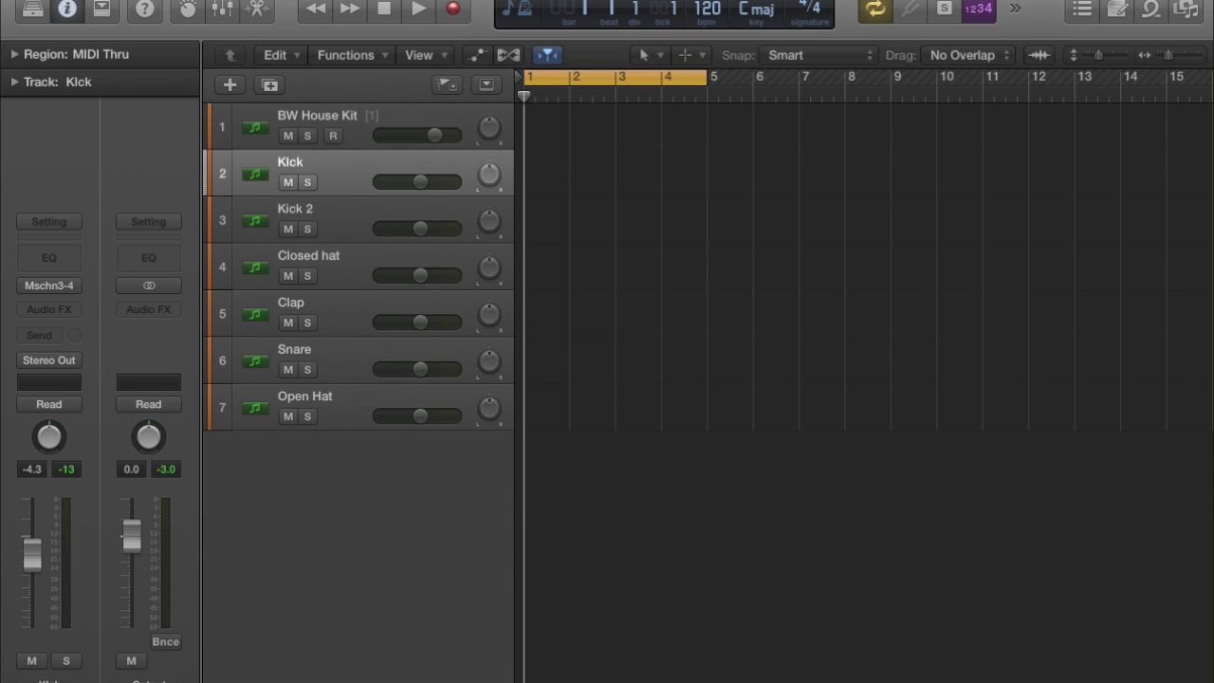
key(space)
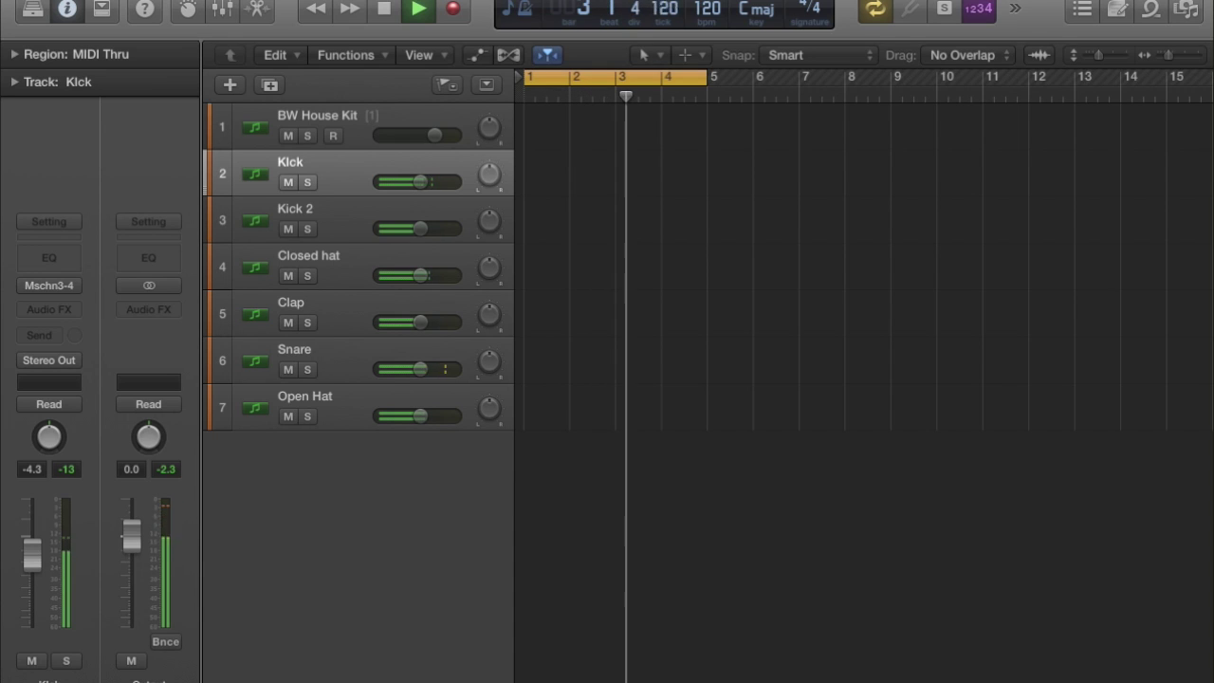
key(space)
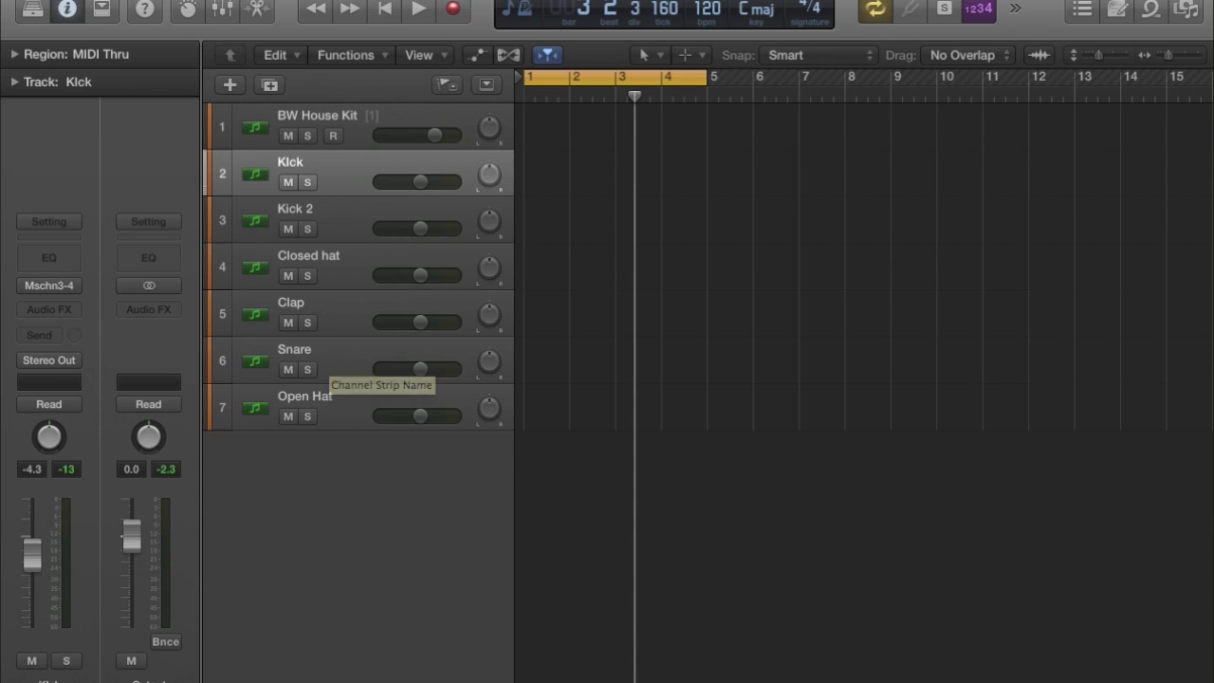
Open the Maschine 2 plug-in on the BW House Kit track and select the Kick 909 1 sound.
click(317, 117)
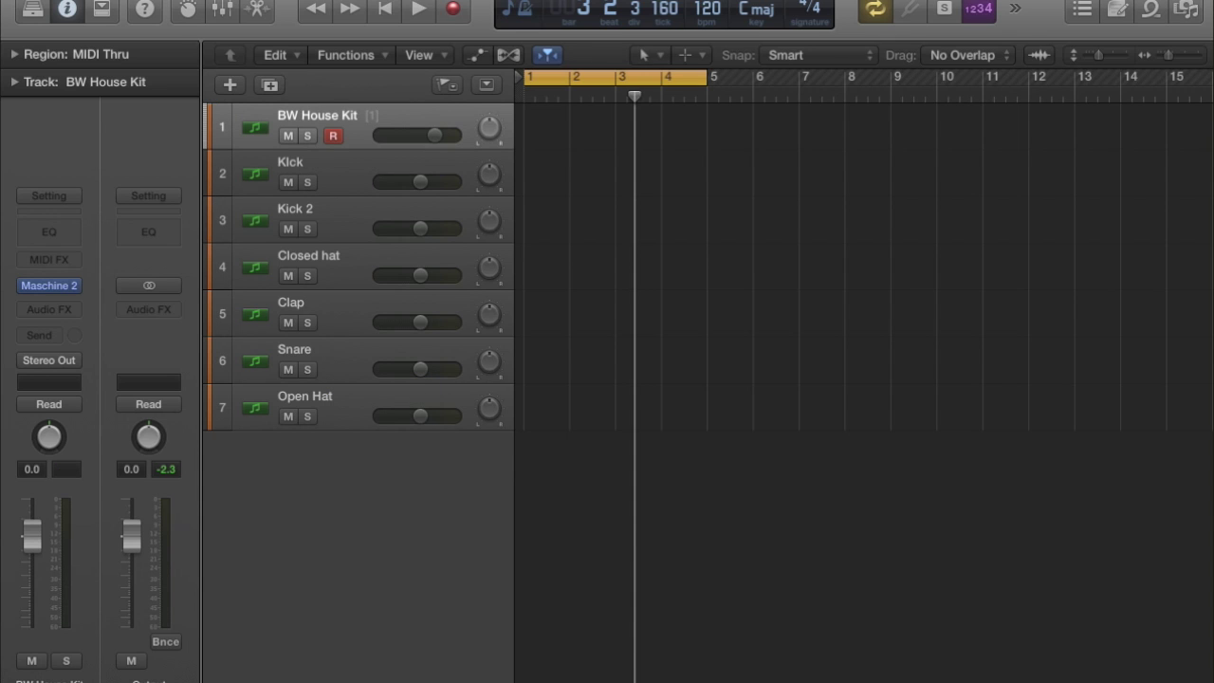
click(48, 286)
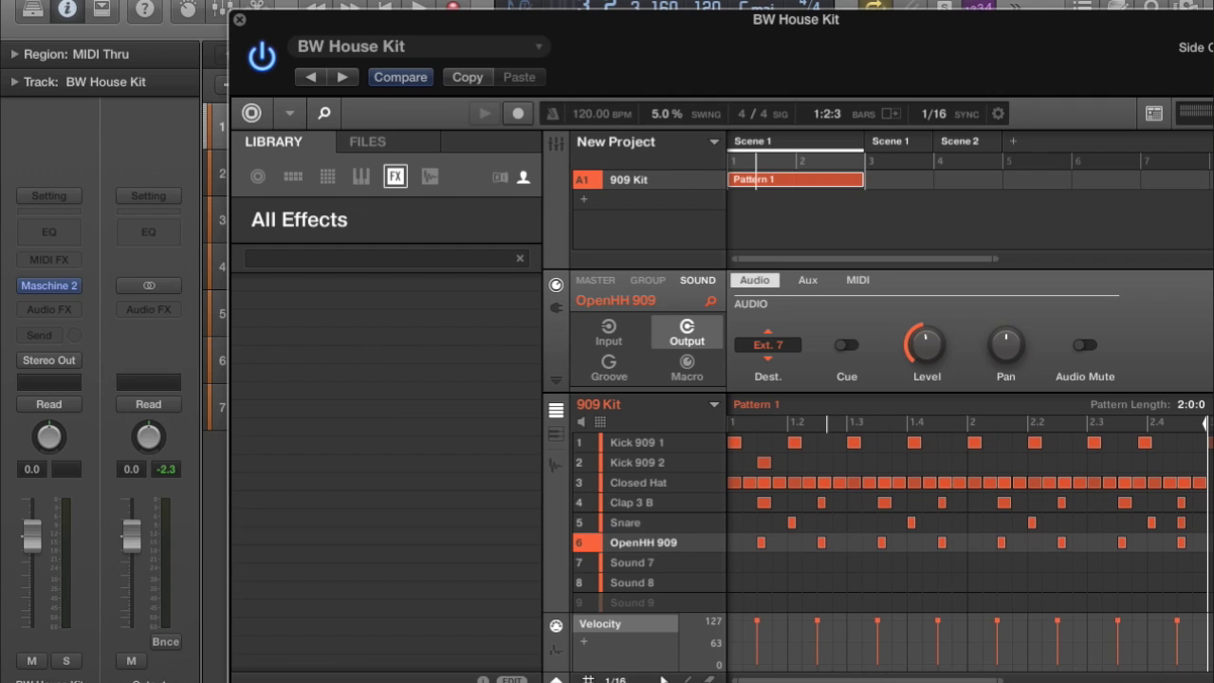
drag(662, 680, 589, 662)
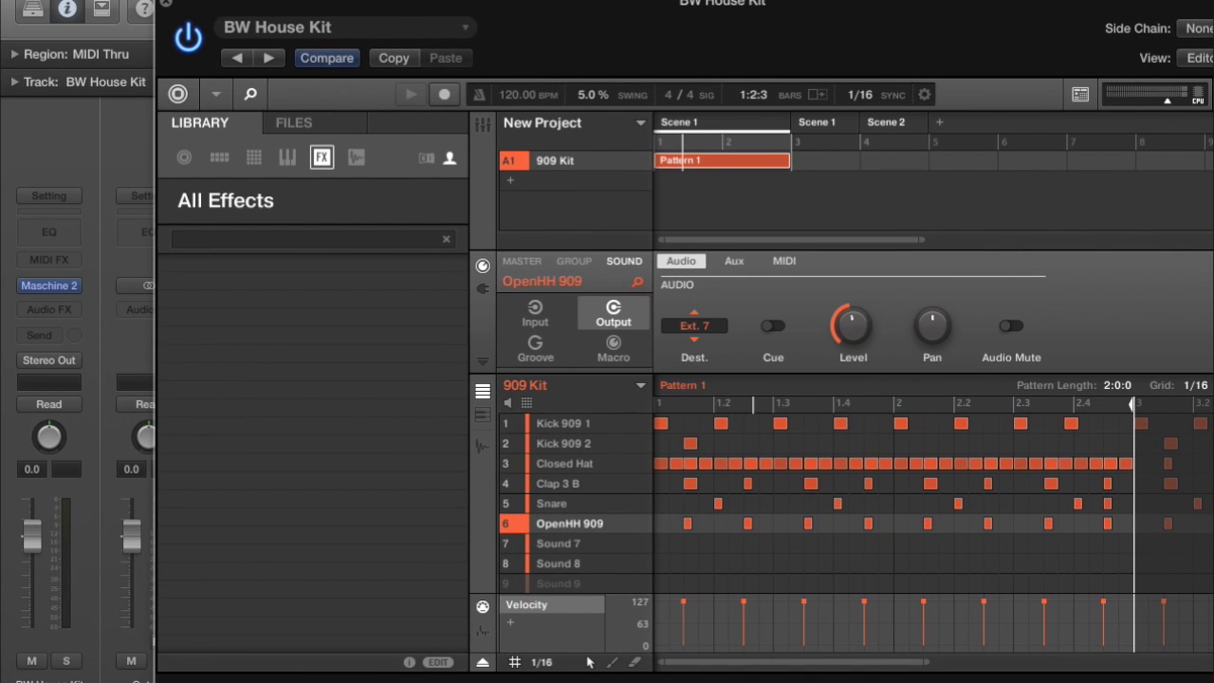
click(563, 424)
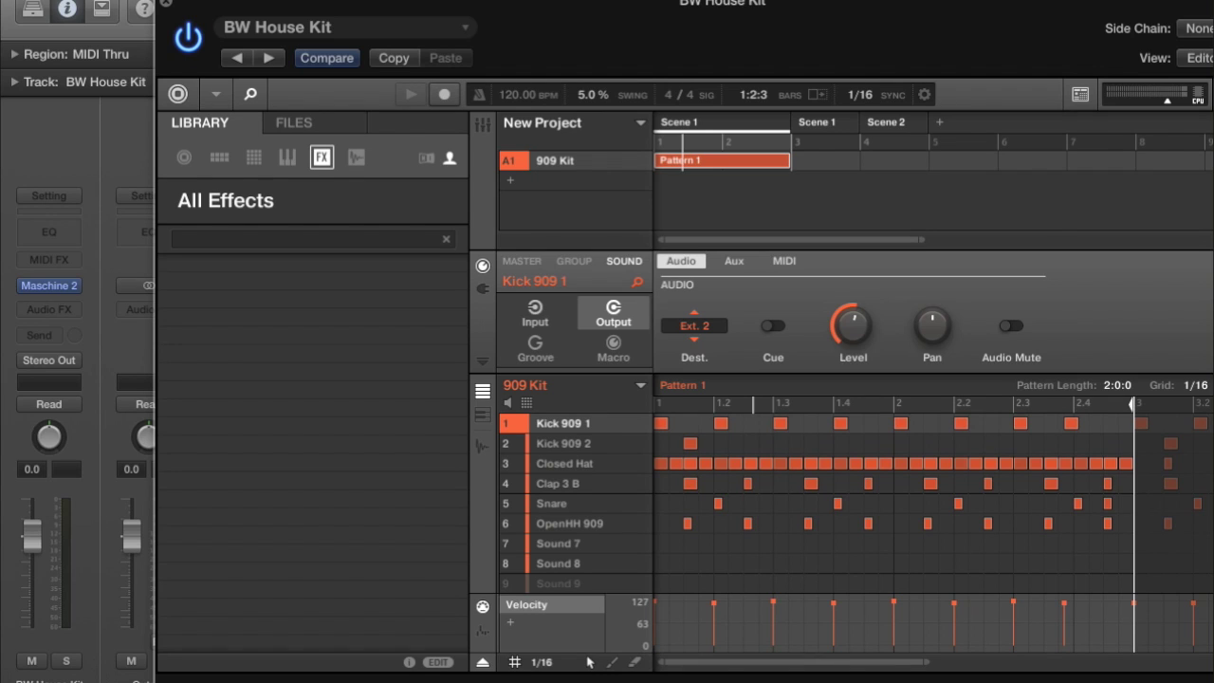
Activate MIDI input for the Kick 909 1 sound, and select the KIck track with the plug-in window moved clear of the track names.
click(536, 314)
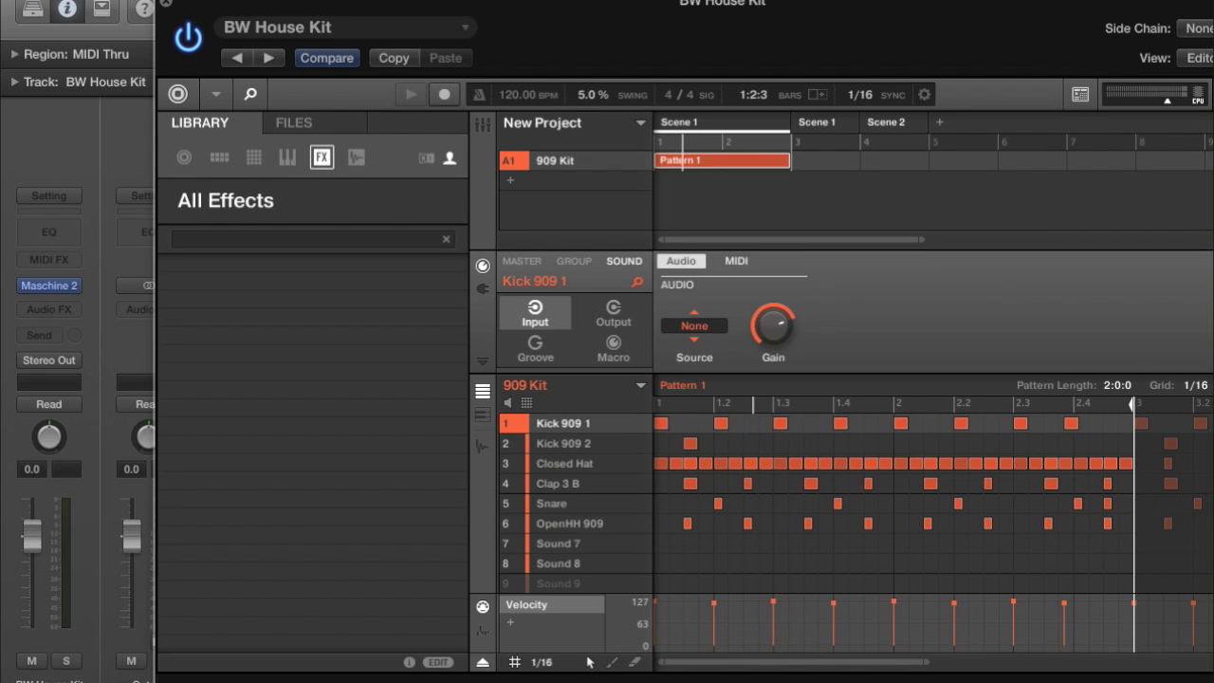
click(737, 261)
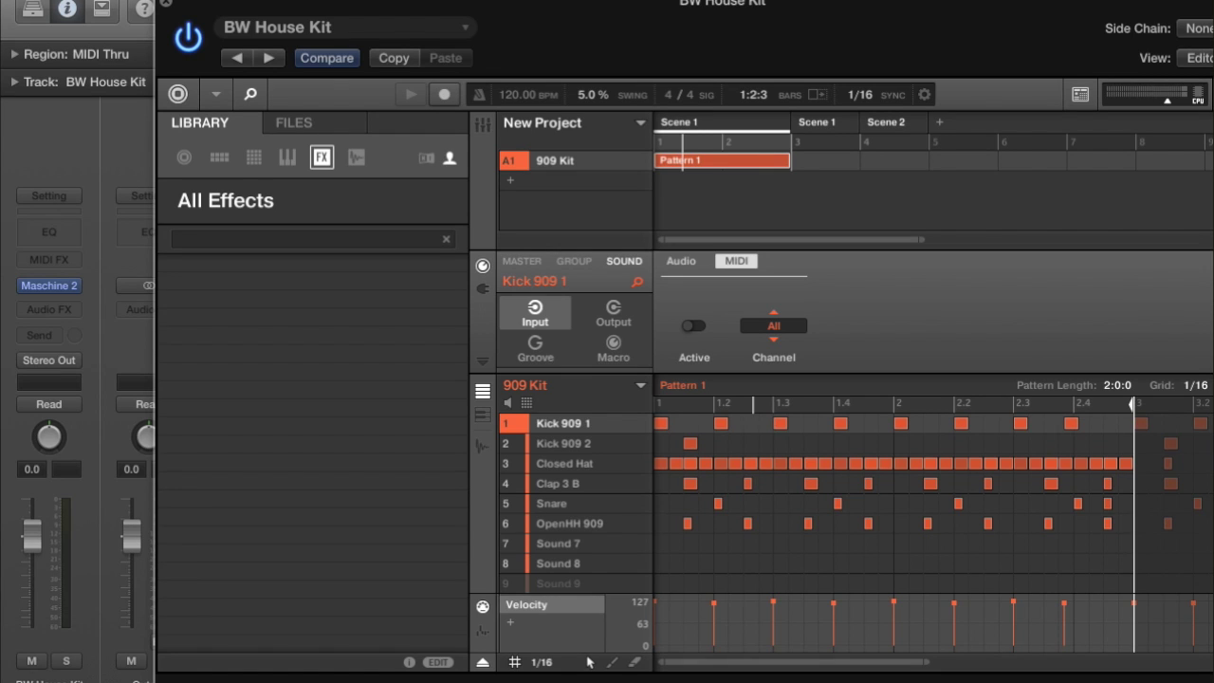
click(694, 326)
drag(588, 662, 844, 658)
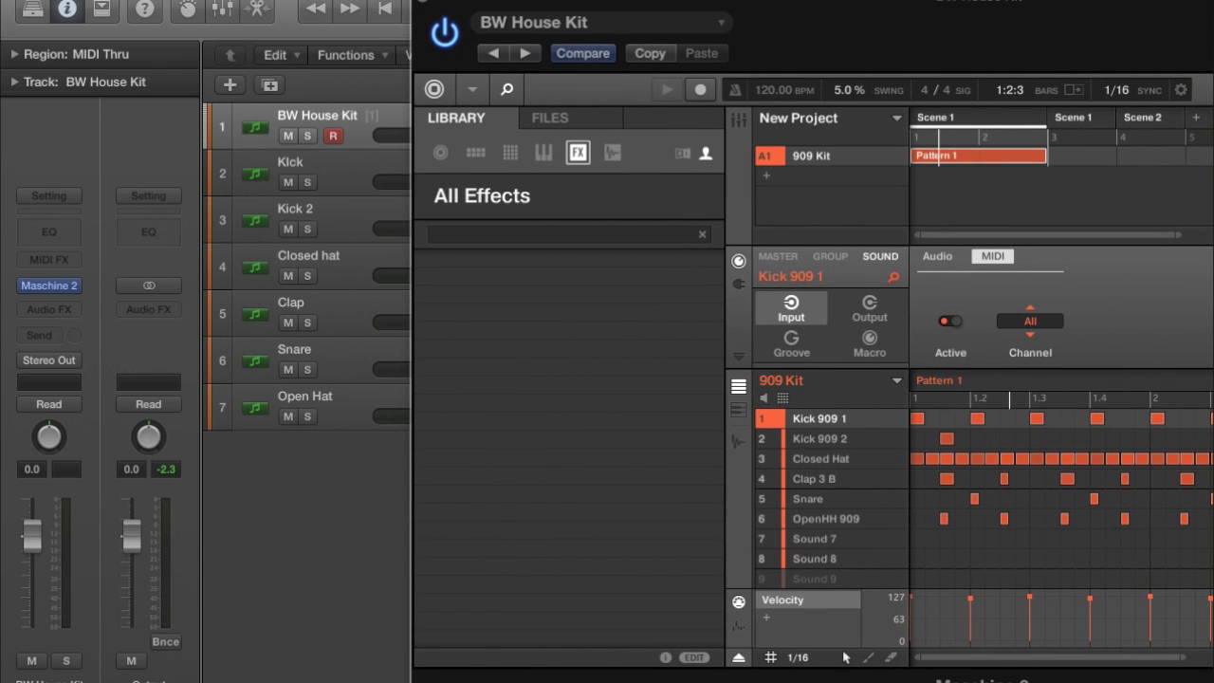
key(Down)
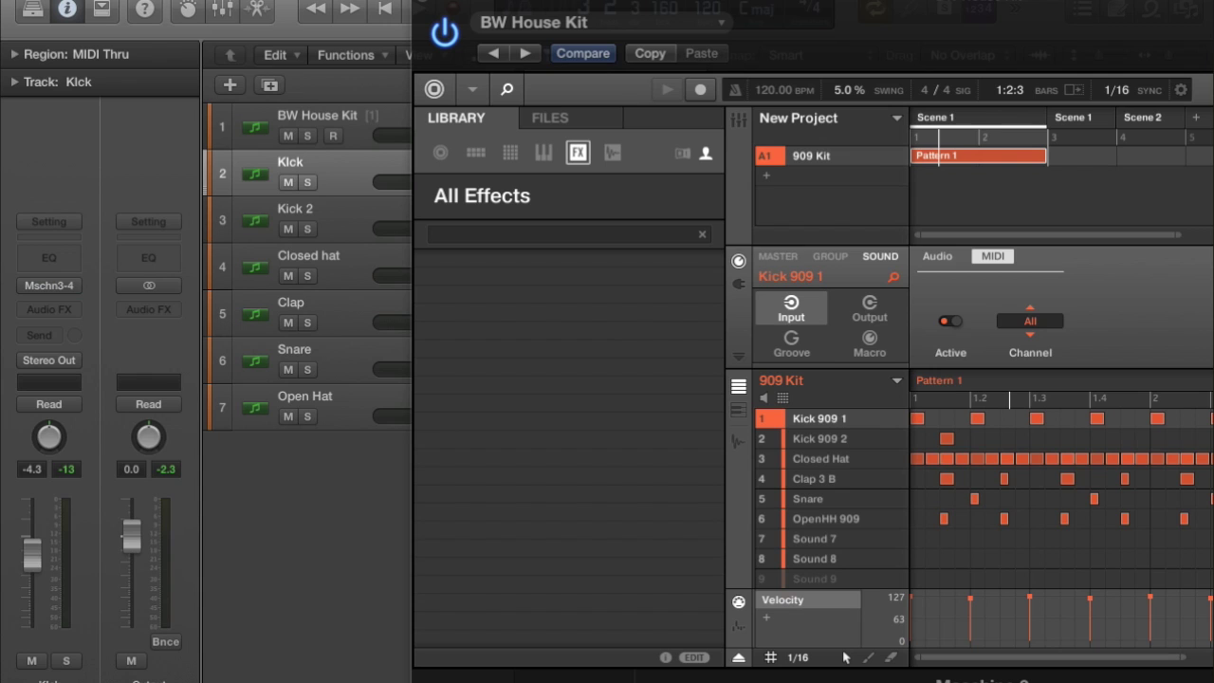
Show the KIck track's parameters and set the Kick 909 1 sound's MIDI input channel to 2.
click(14, 83)
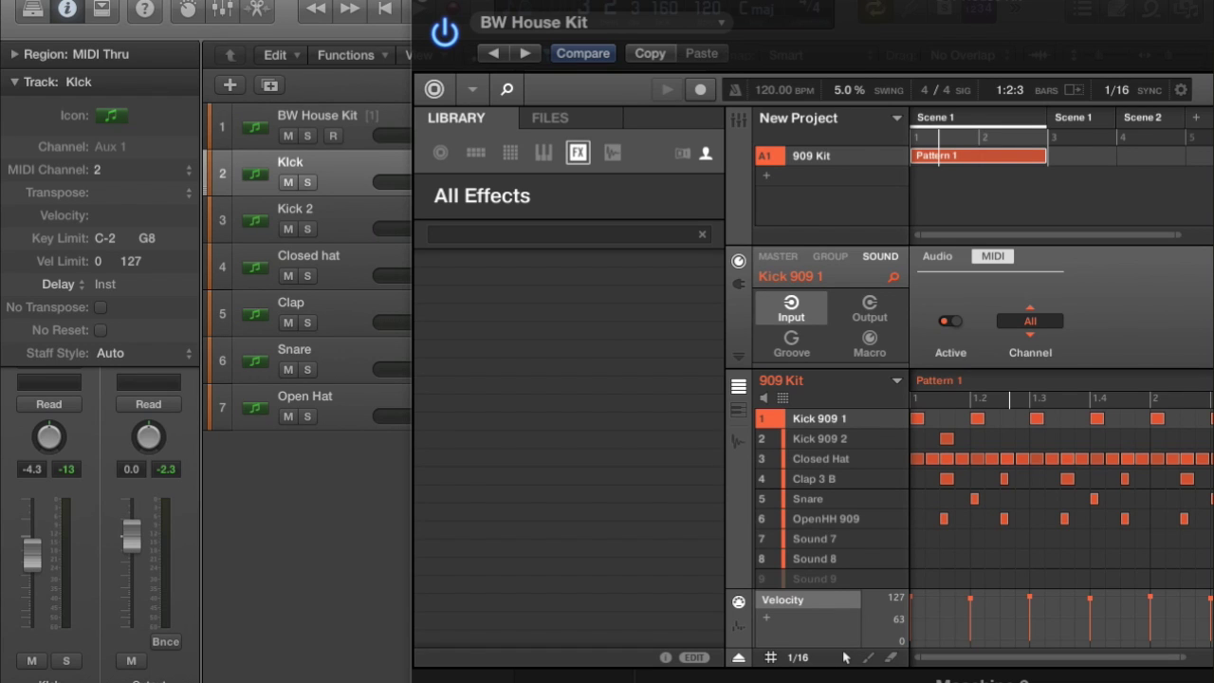
click(1030, 321)
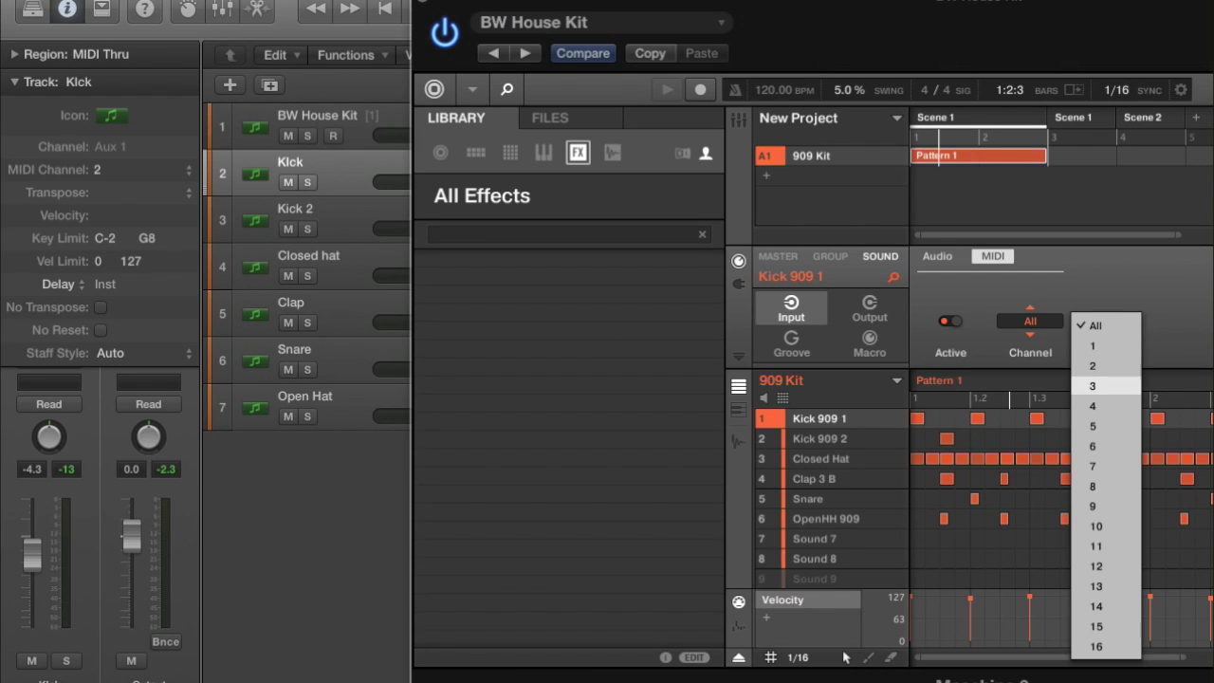
click(1093, 365)
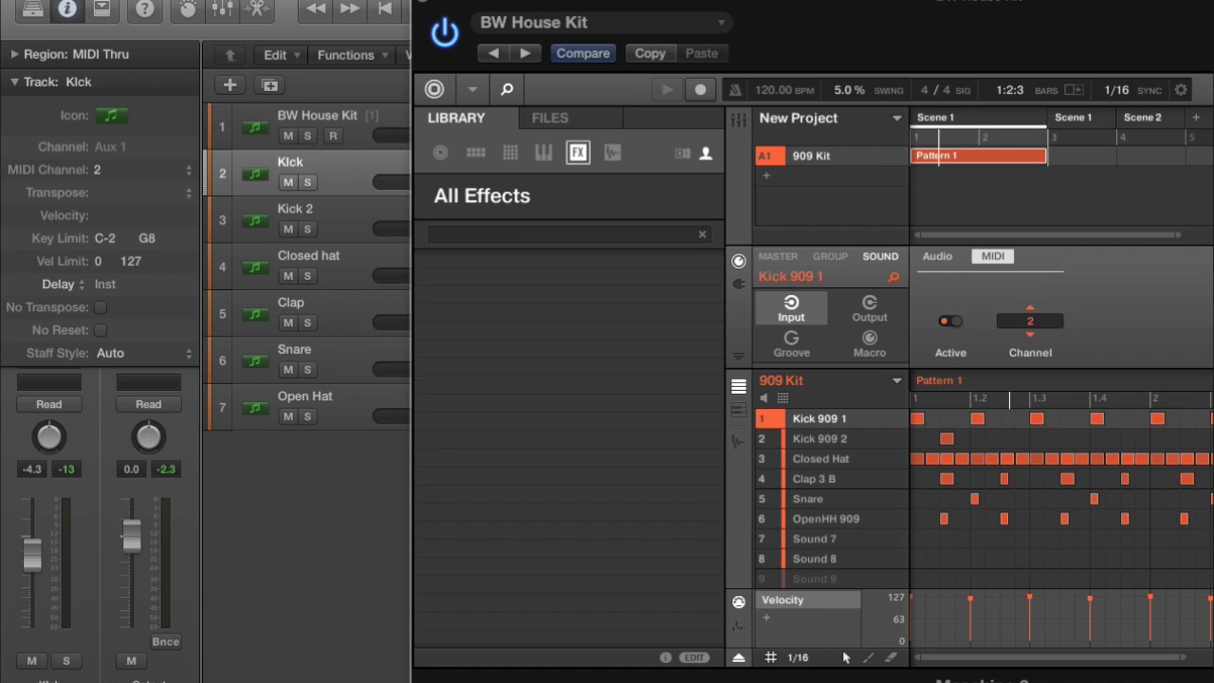
Select the Kick 2 track and activate MIDI input for the Kick 909 2 sound on channel 3.
key(Down)
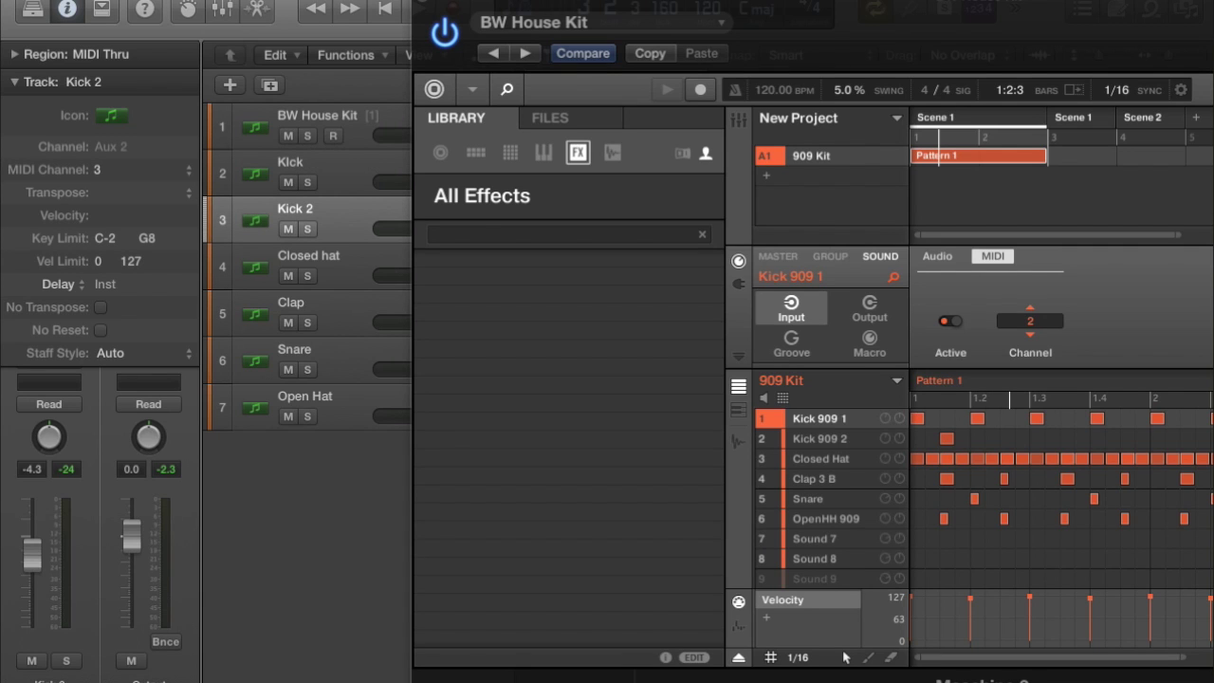
click(821, 439)
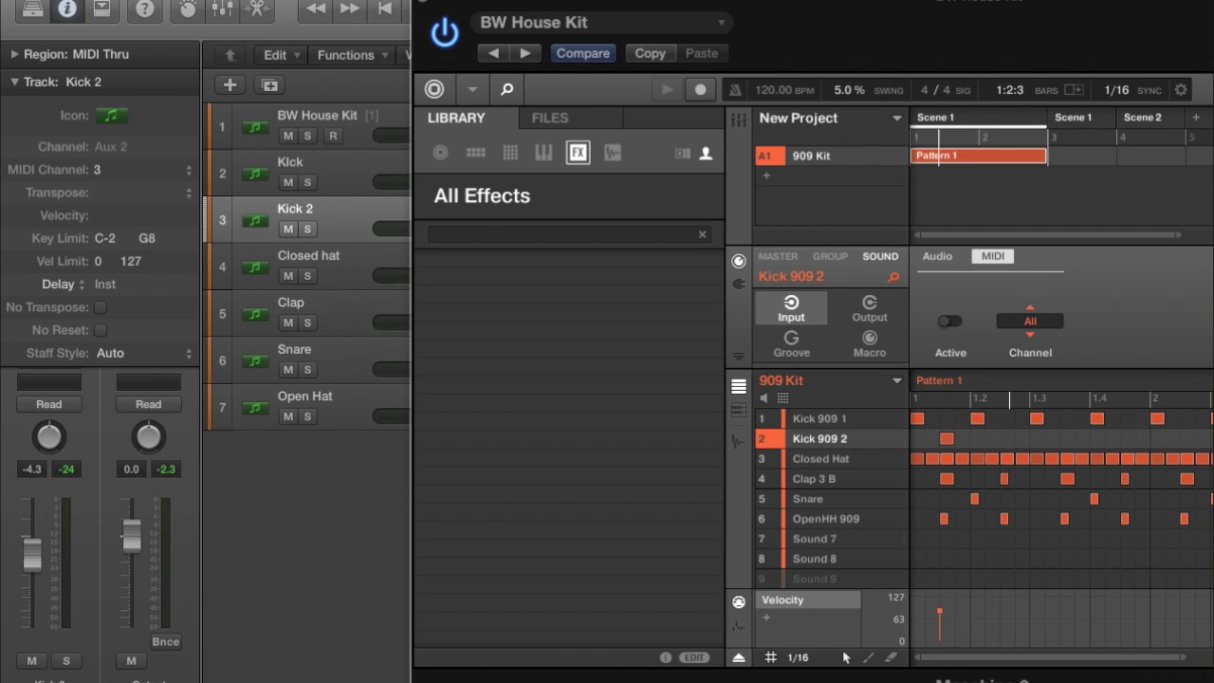
click(950, 322)
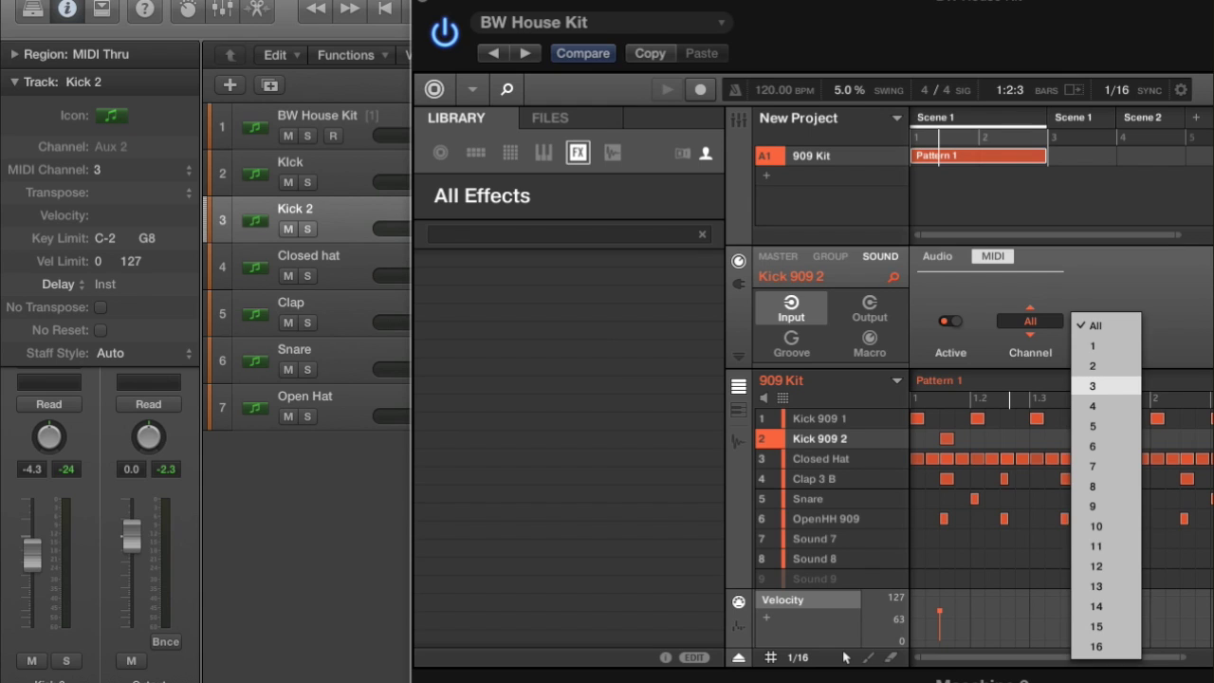
Activate MIDI input for the Closed Hat sound on channel 4 and the Clap 3 B sound on channel 5, matching their tracks.
key(Down)
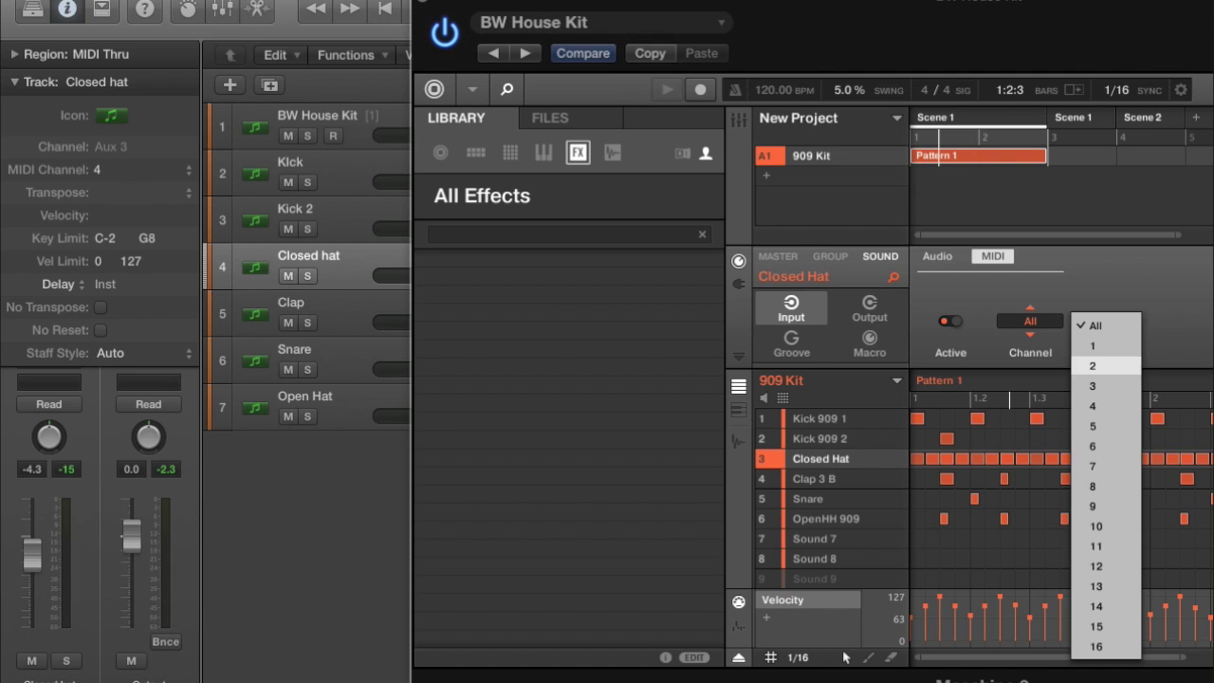
key(Down)
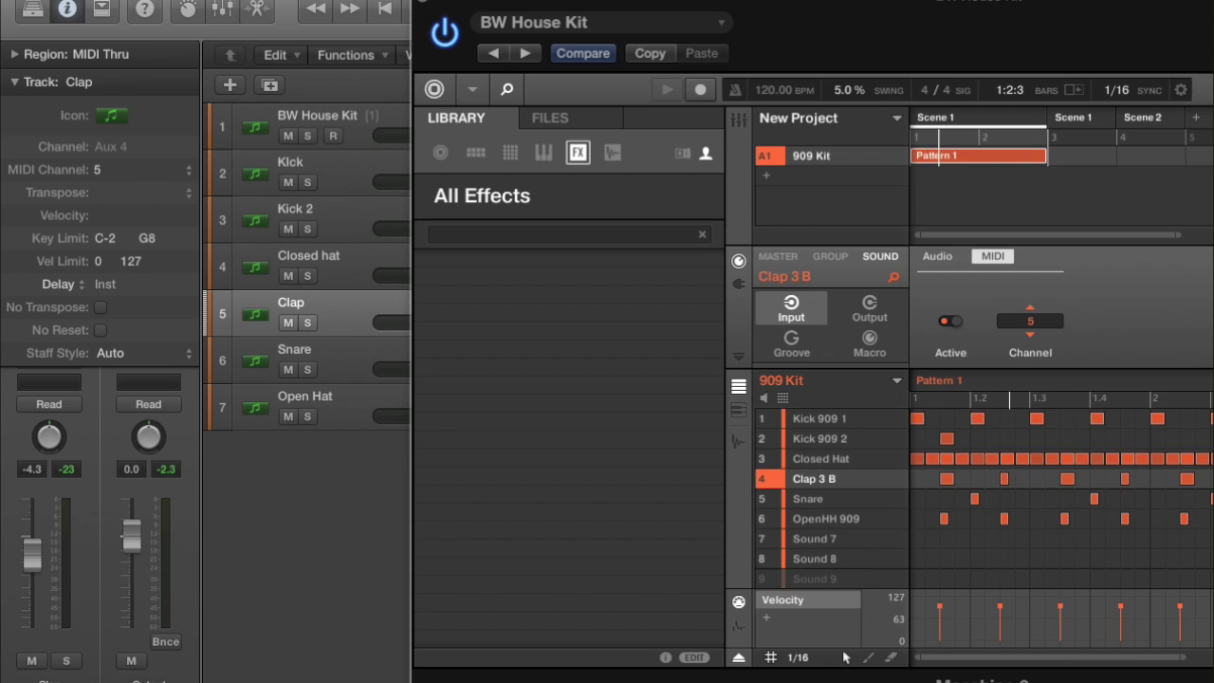
Select the Snare track and activate MIDI input for the Snare sound on channel 6.
key(Down)
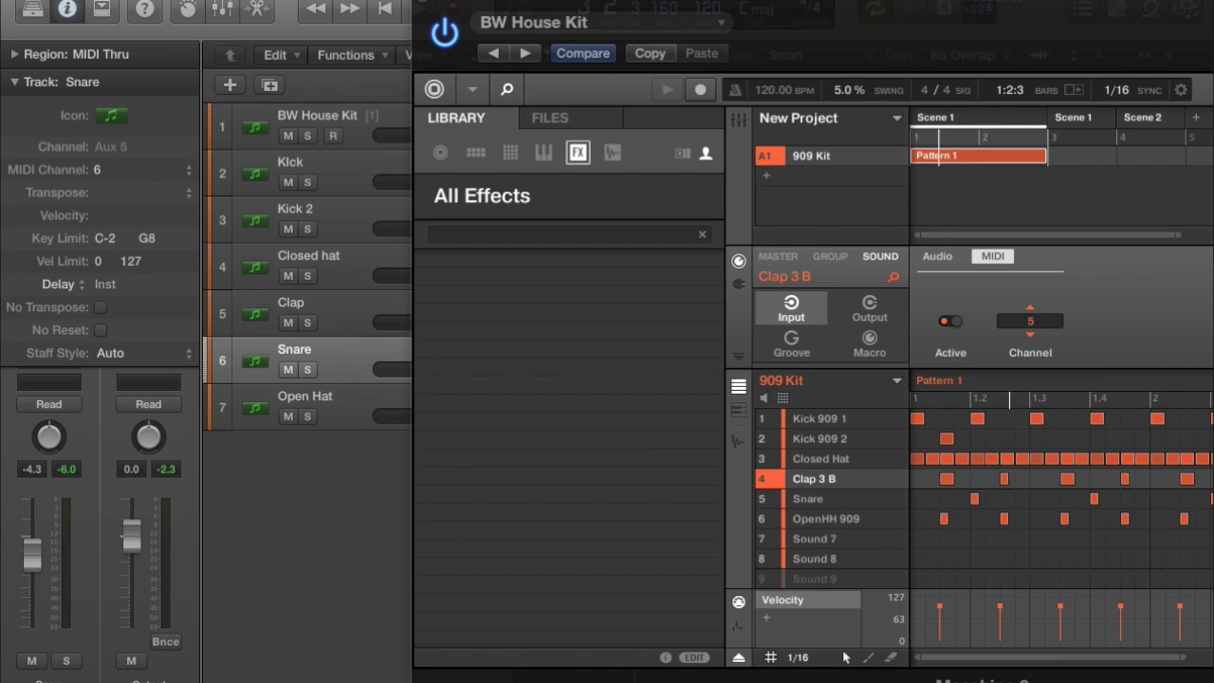
click(809, 499)
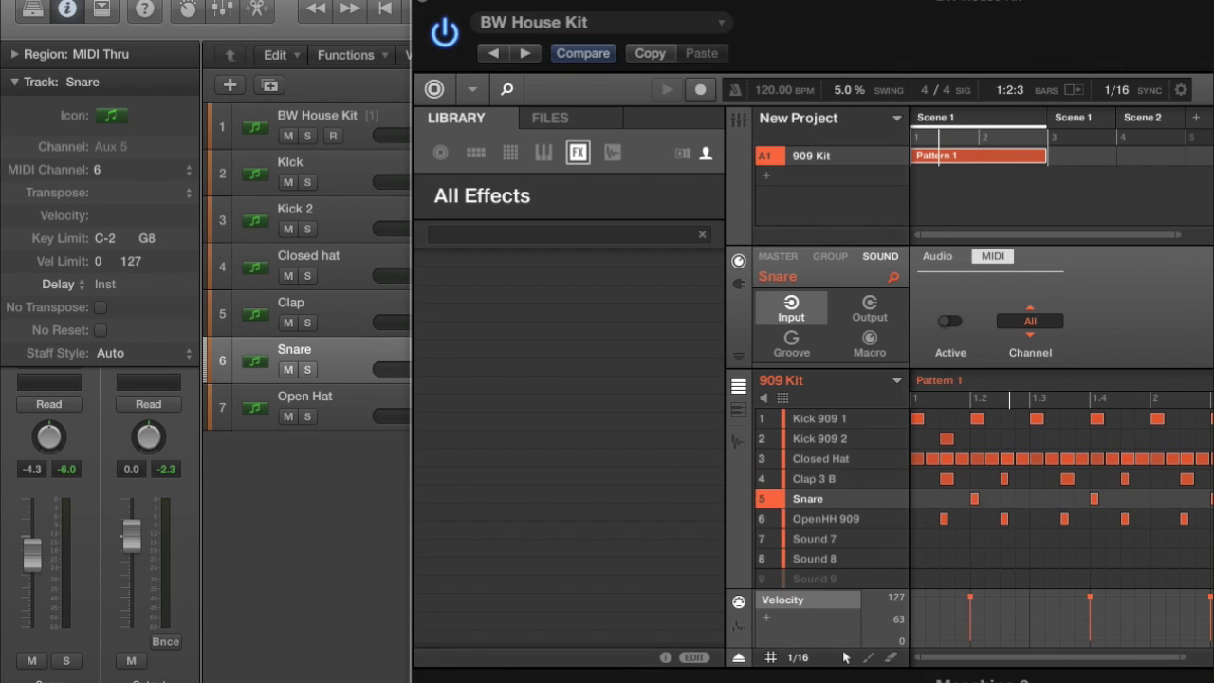
click(1030, 321)
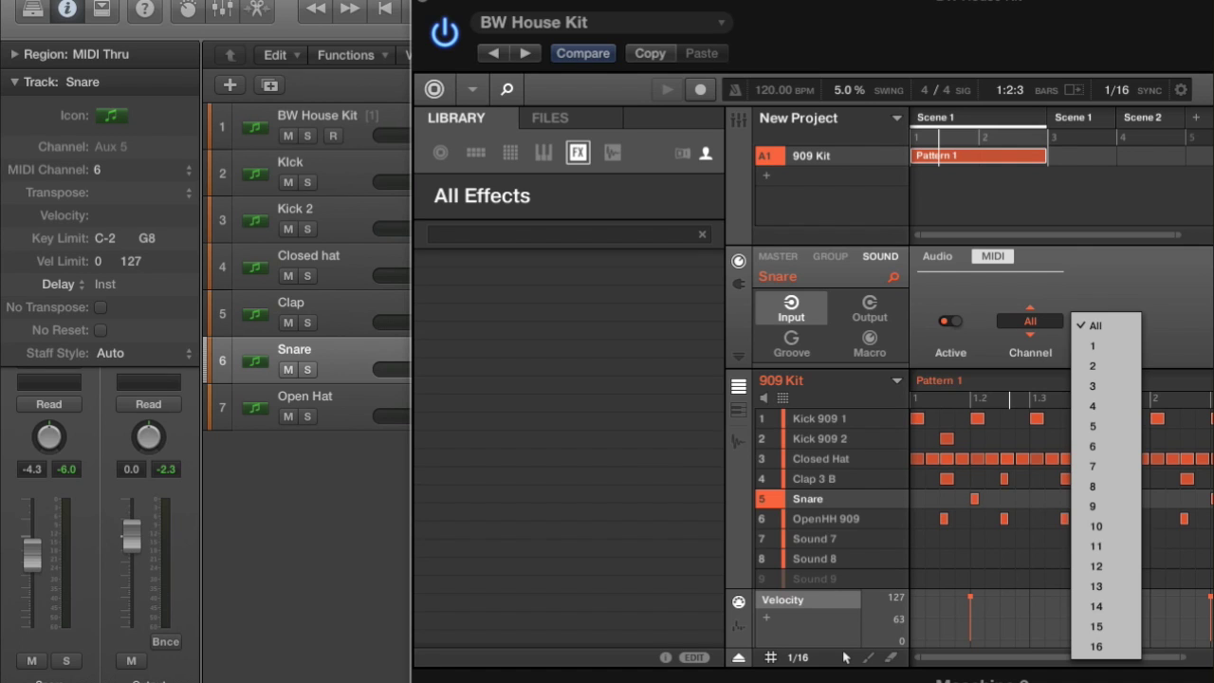
click(1104, 446)
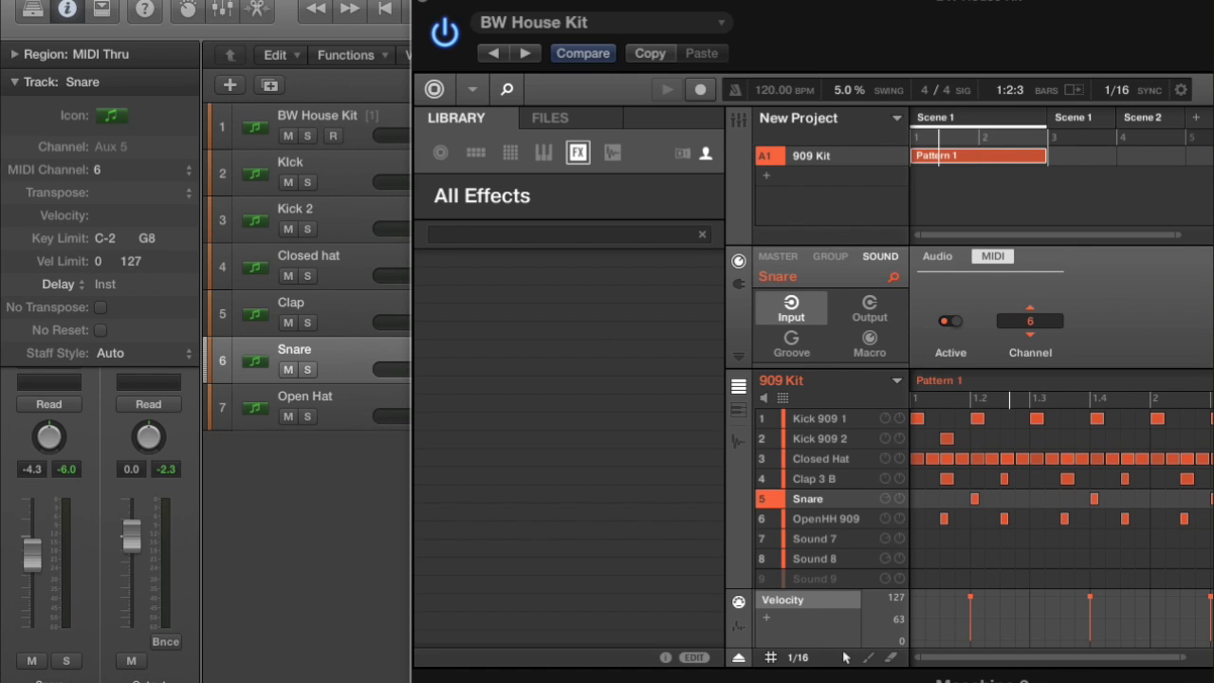
Select the Open Hat track and activate MIDI input for the OpenHH 909 sound on channel 7.
click(334, 399)
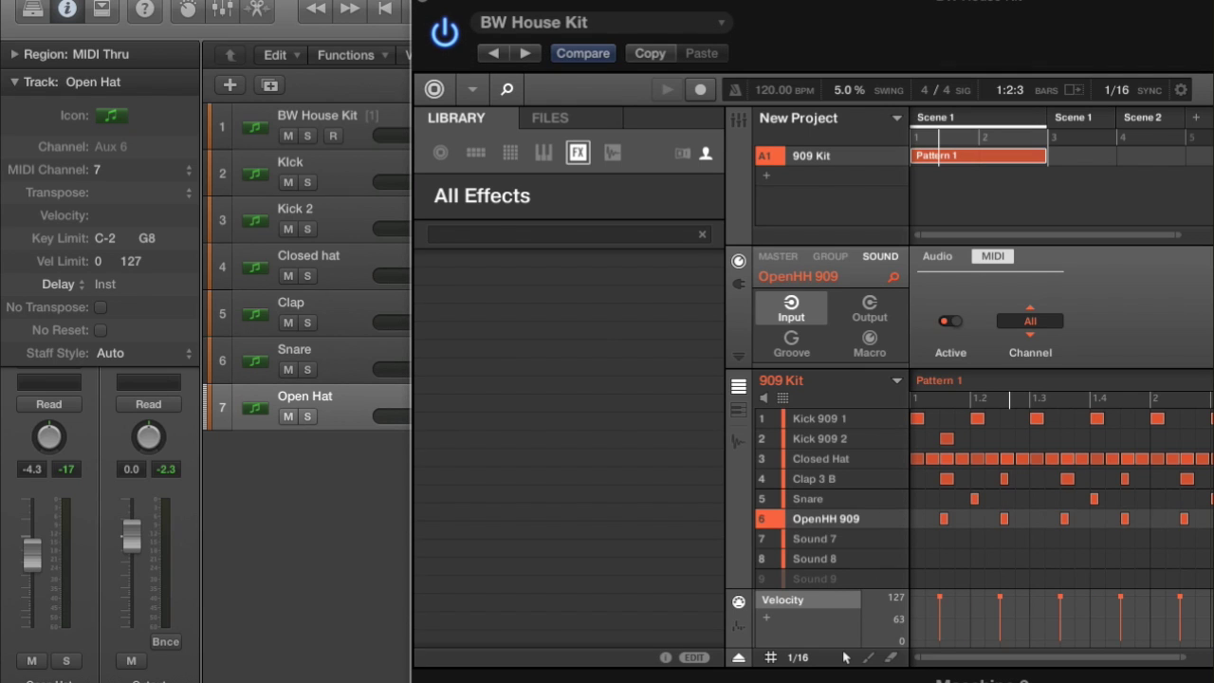
click(1031, 321)
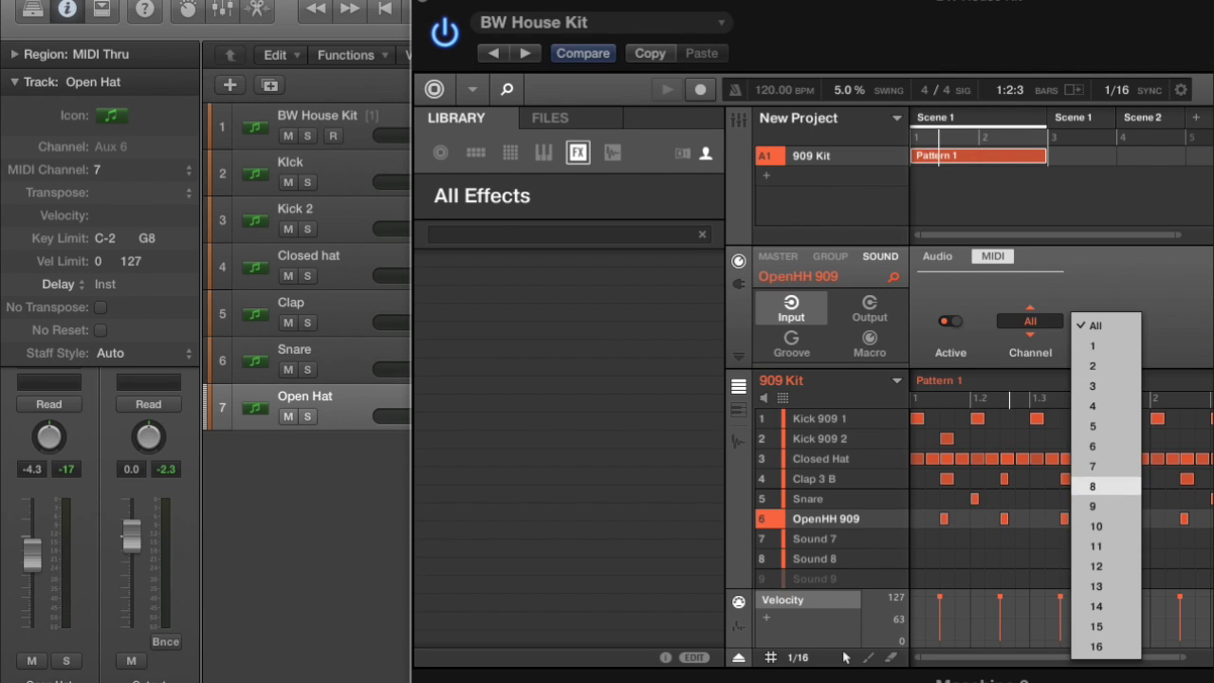
key(Return)
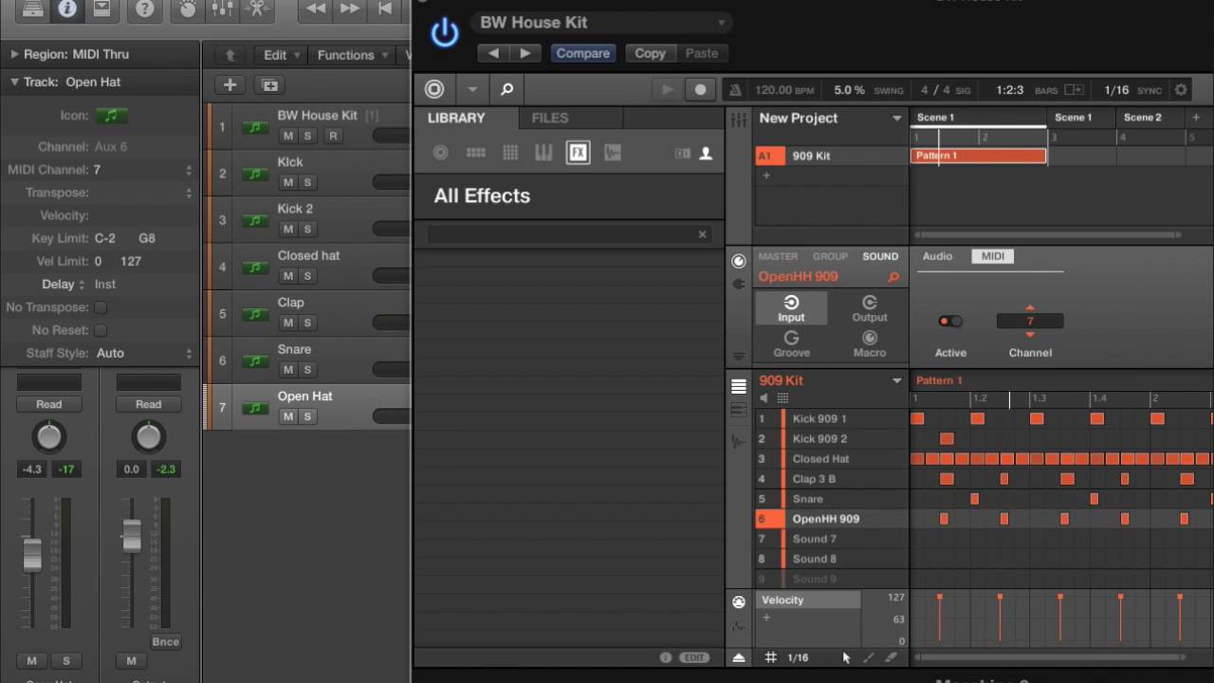
Export Pattern 1 as MIDI from Maschine onto the arrangement starting at the KIck track, and close the plug-in window.
drag(1024, 3, 274, 88)
drag(182, 85, 60, 285)
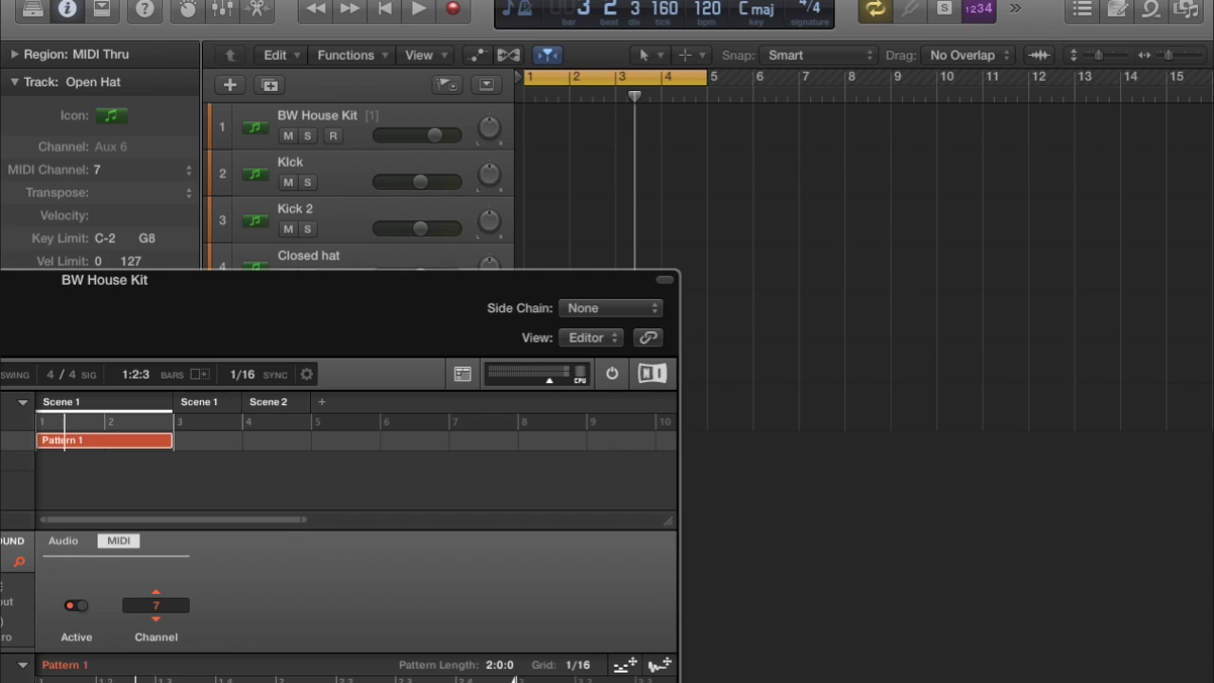
drag(625, 665, 539, 166)
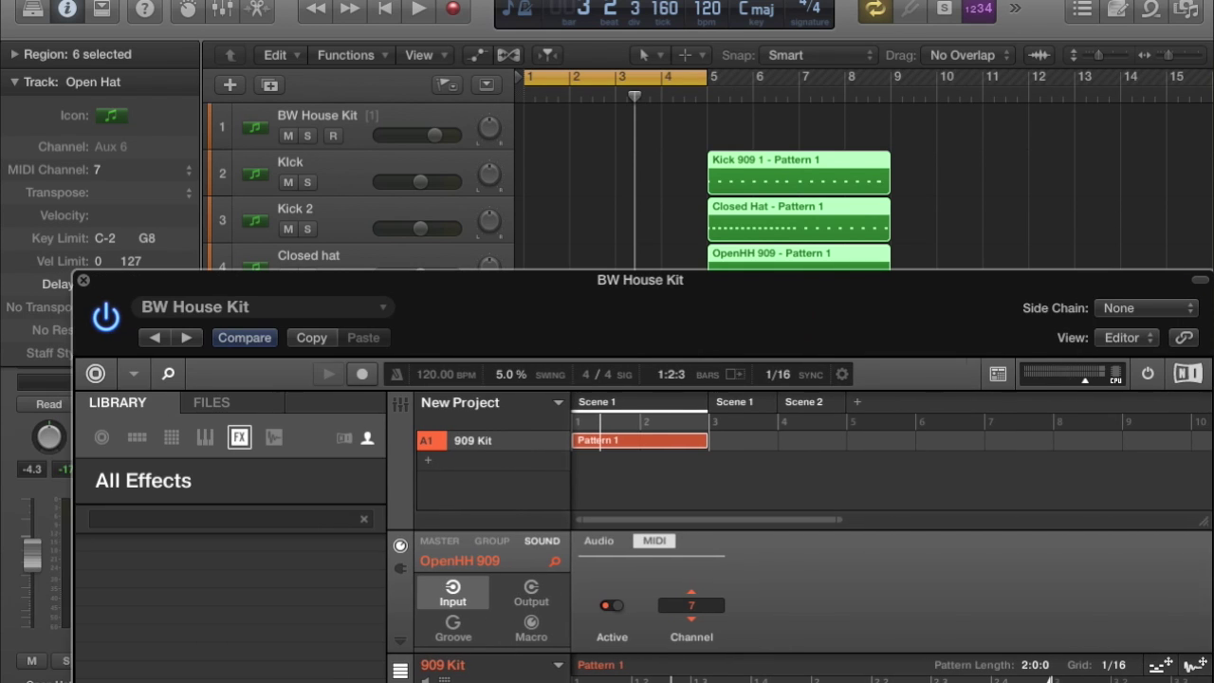
click(79, 281)
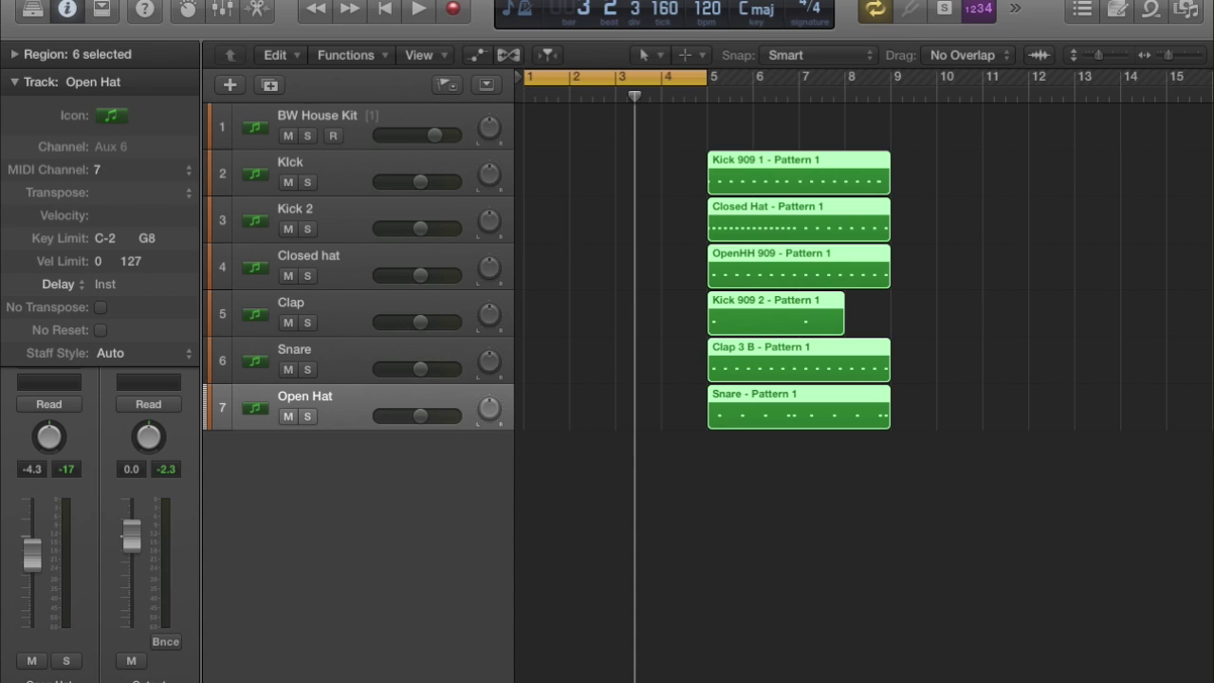
Move the six imported MIDI regions to bar 1, each onto the track that matches its drum sound.
key(alt+shift+d)
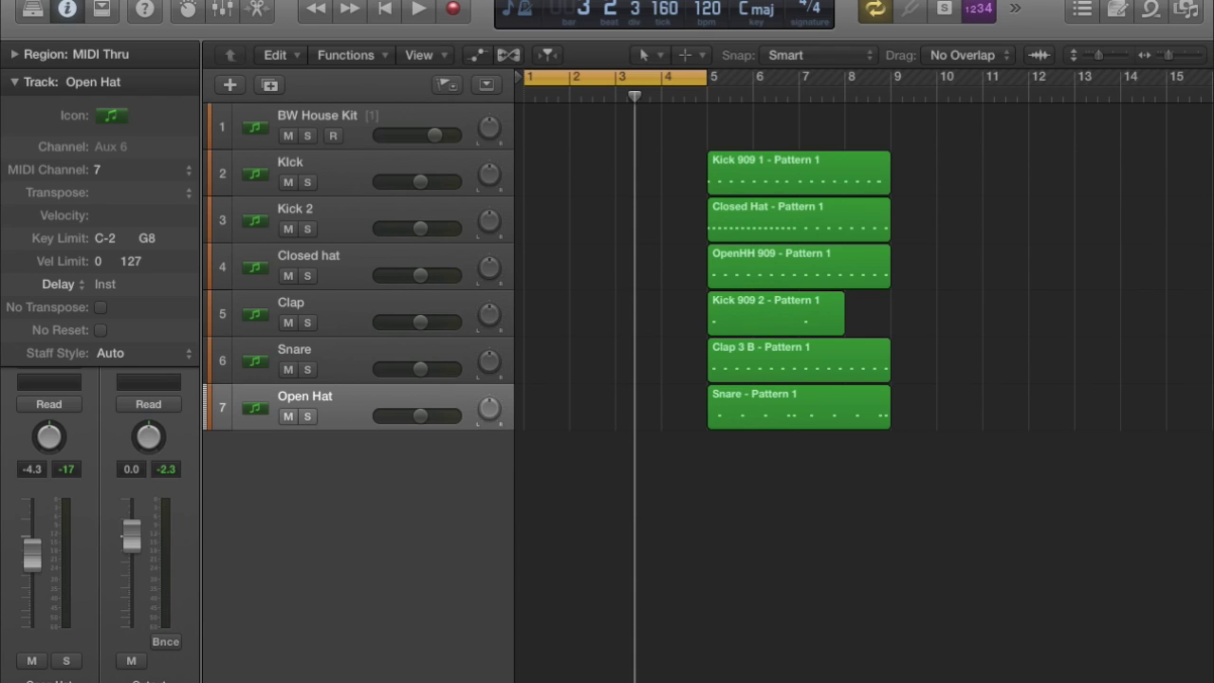
drag(749, 176, 565, 180)
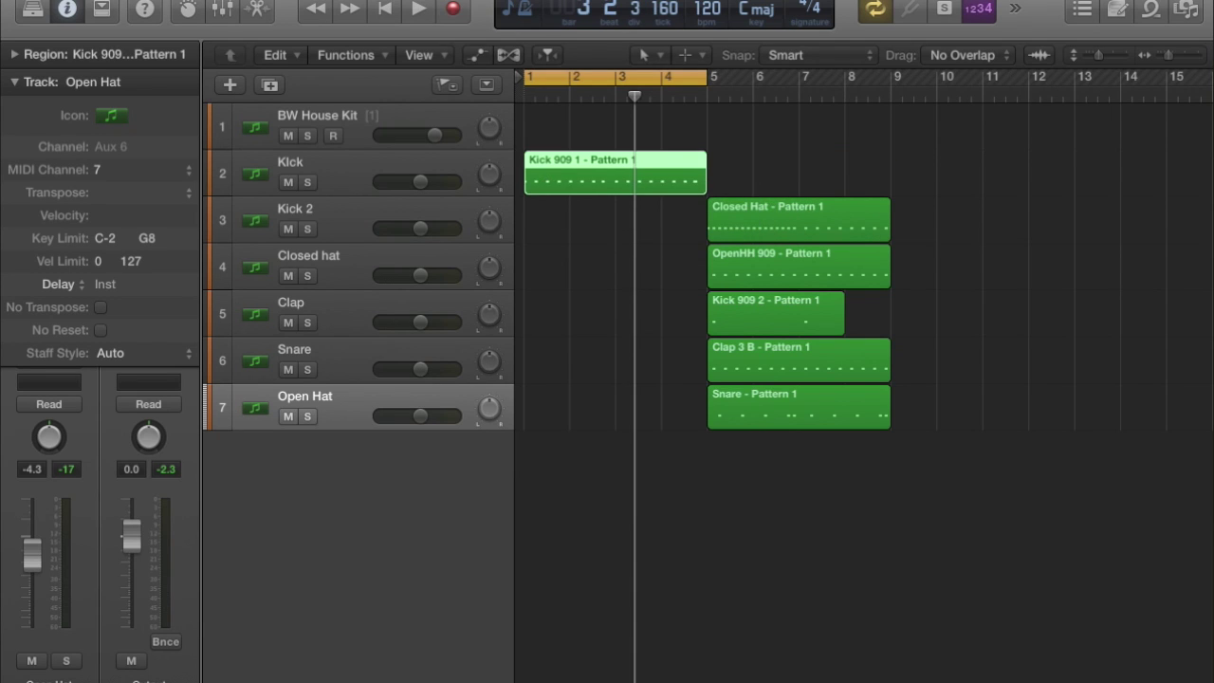
drag(729, 232, 546, 287)
drag(732, 275, 557, 414)
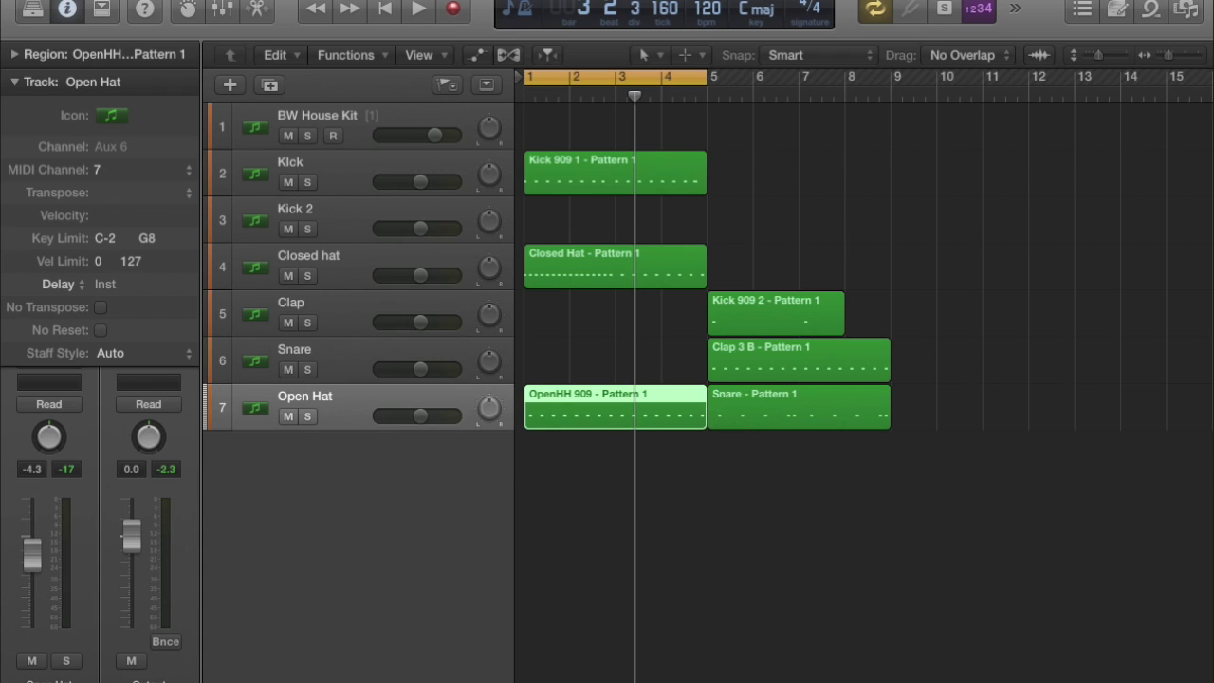
drag(731, 313, 548, 220)
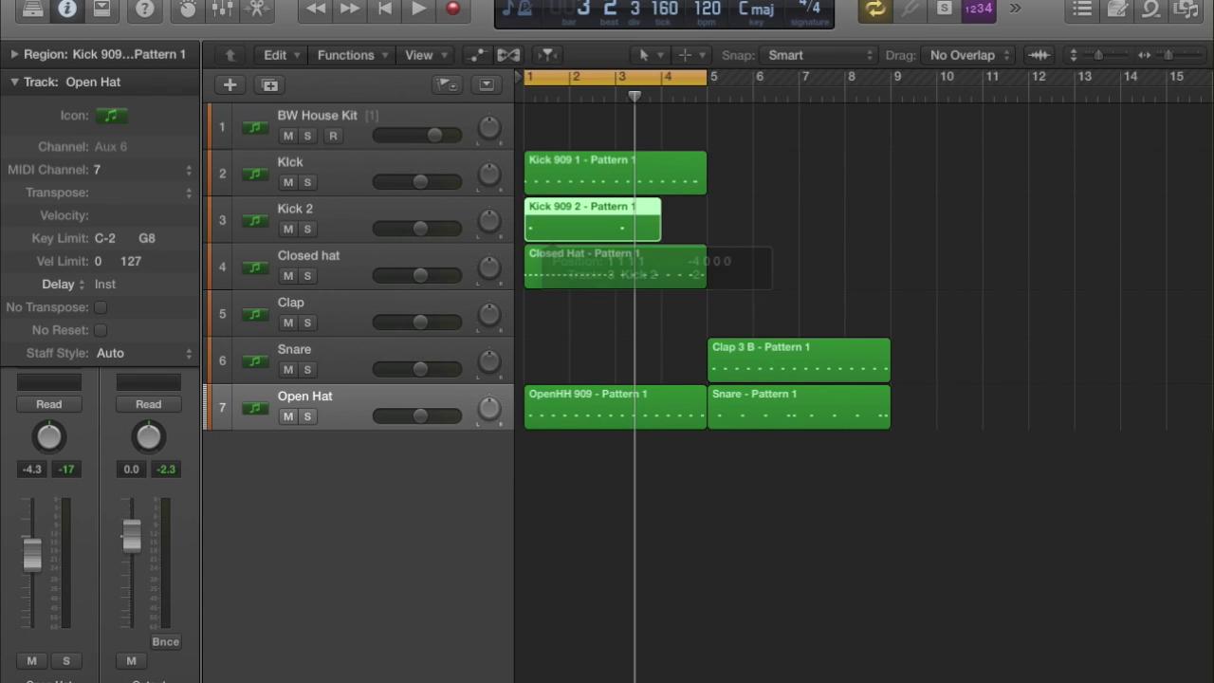
drag(735, 361, 553, 314)
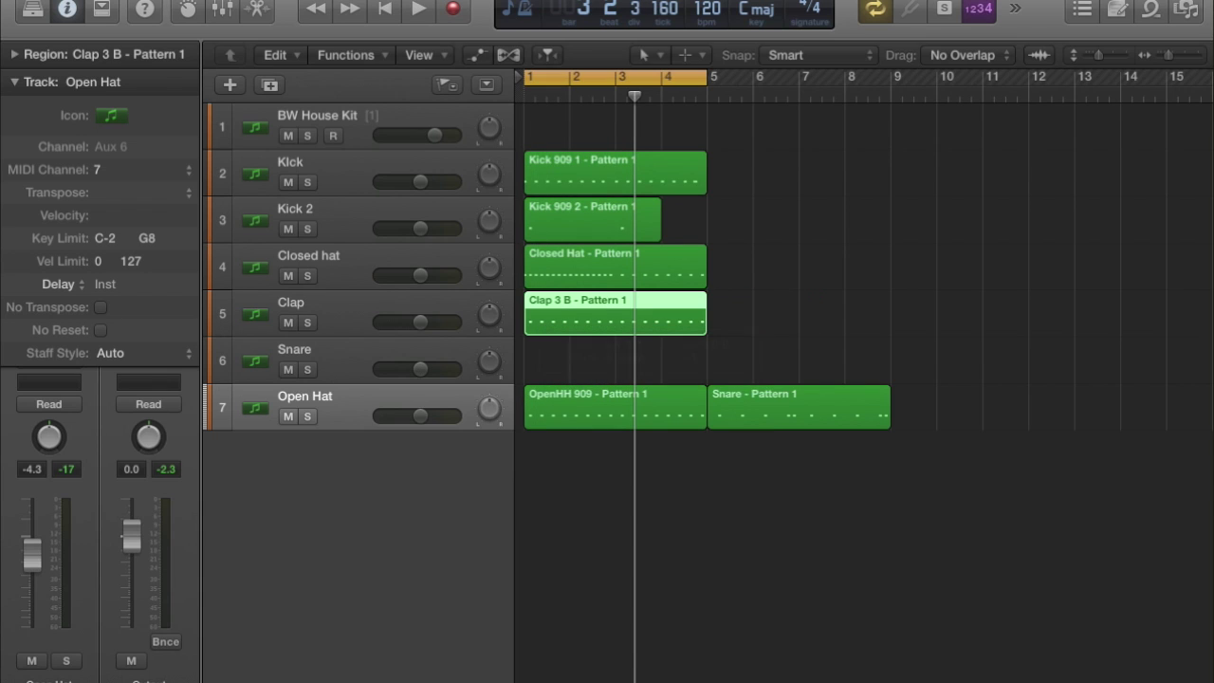
drag(730, 415, 548, 368)
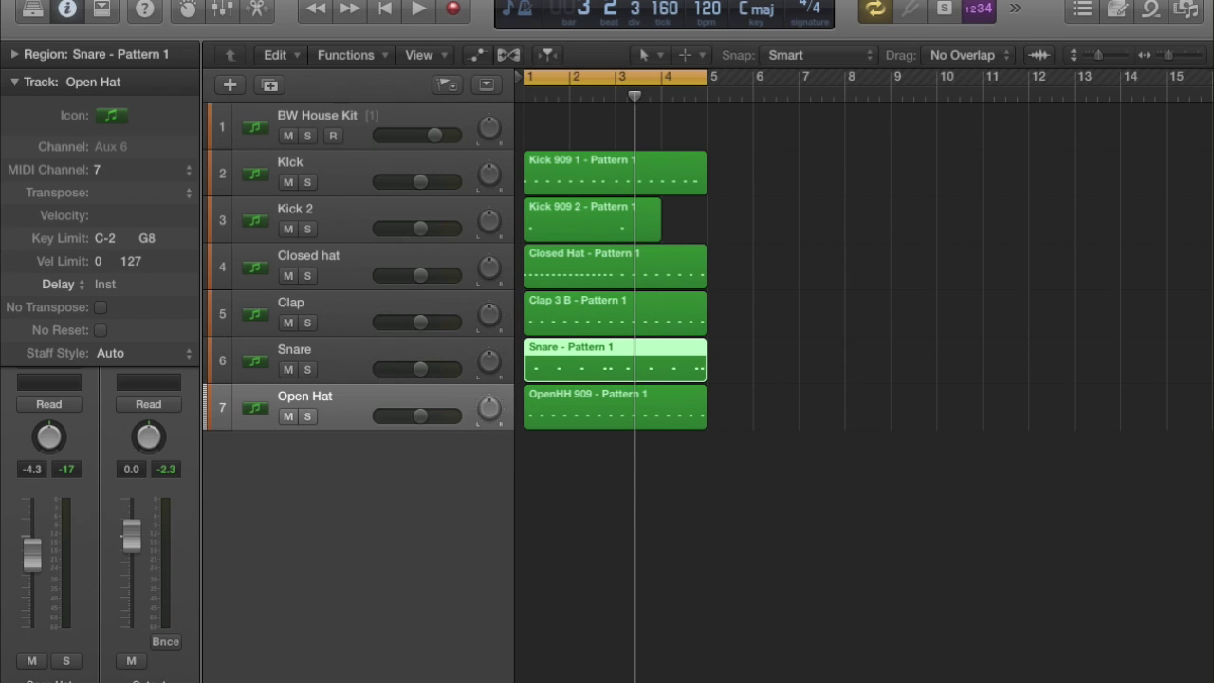
Collapse the track parameters, open Maschine 2 on the BW House Kit track and switch to the empty scene at bar 3.
click(14, 83)
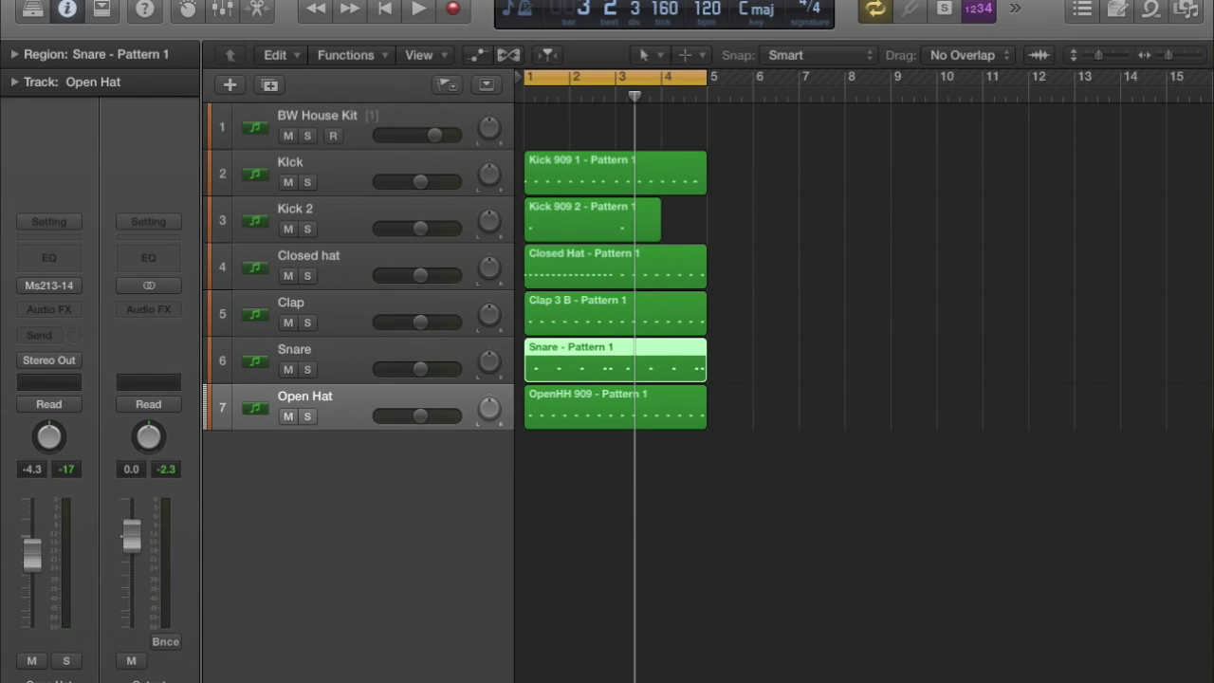
click(328, 117)
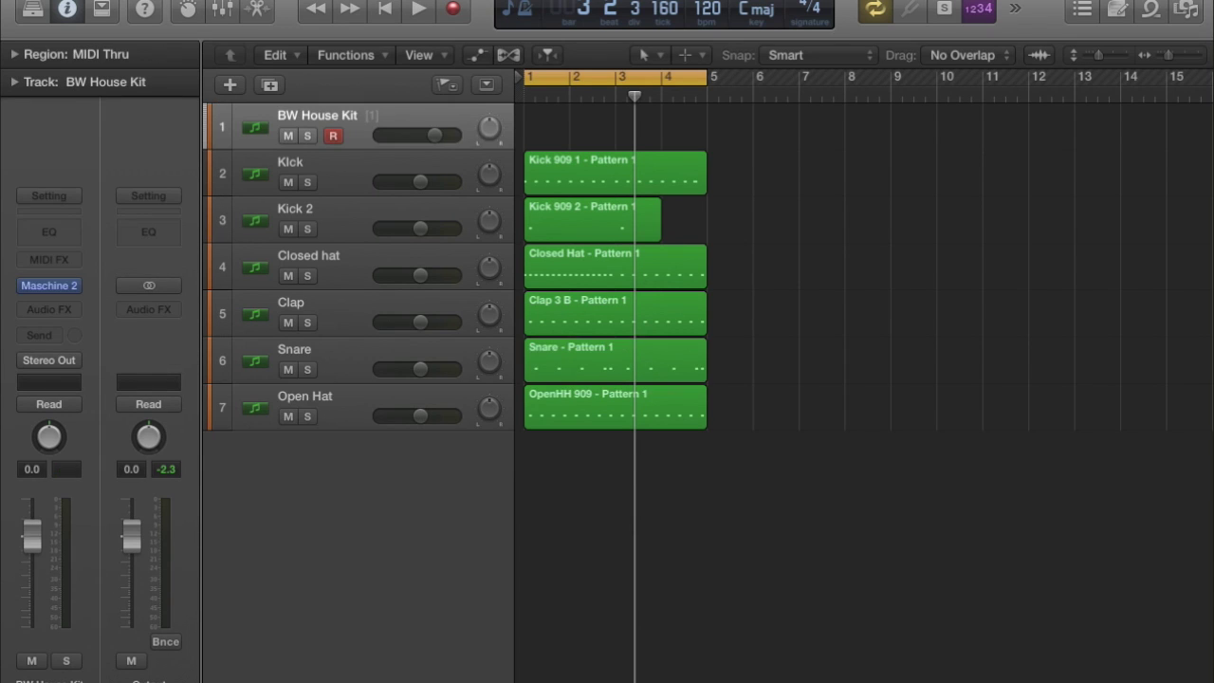
click(49, 284)
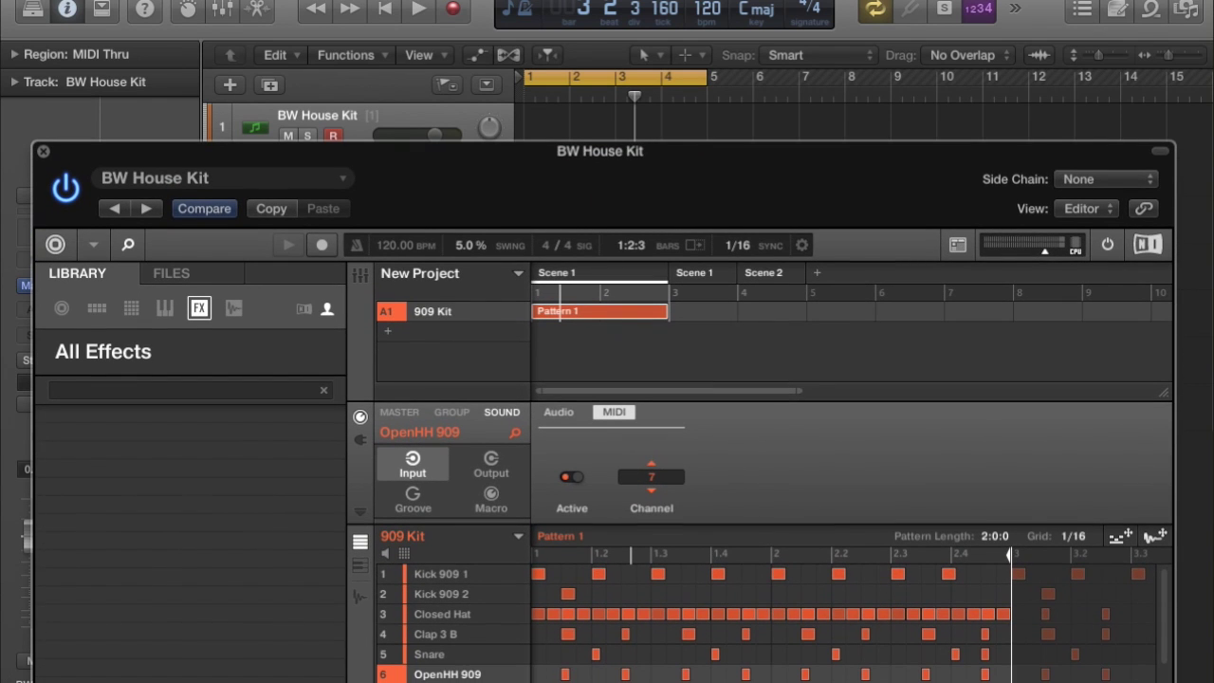
click(697, 292)
drag(806, 293, 669, 292)
click(694, 274)
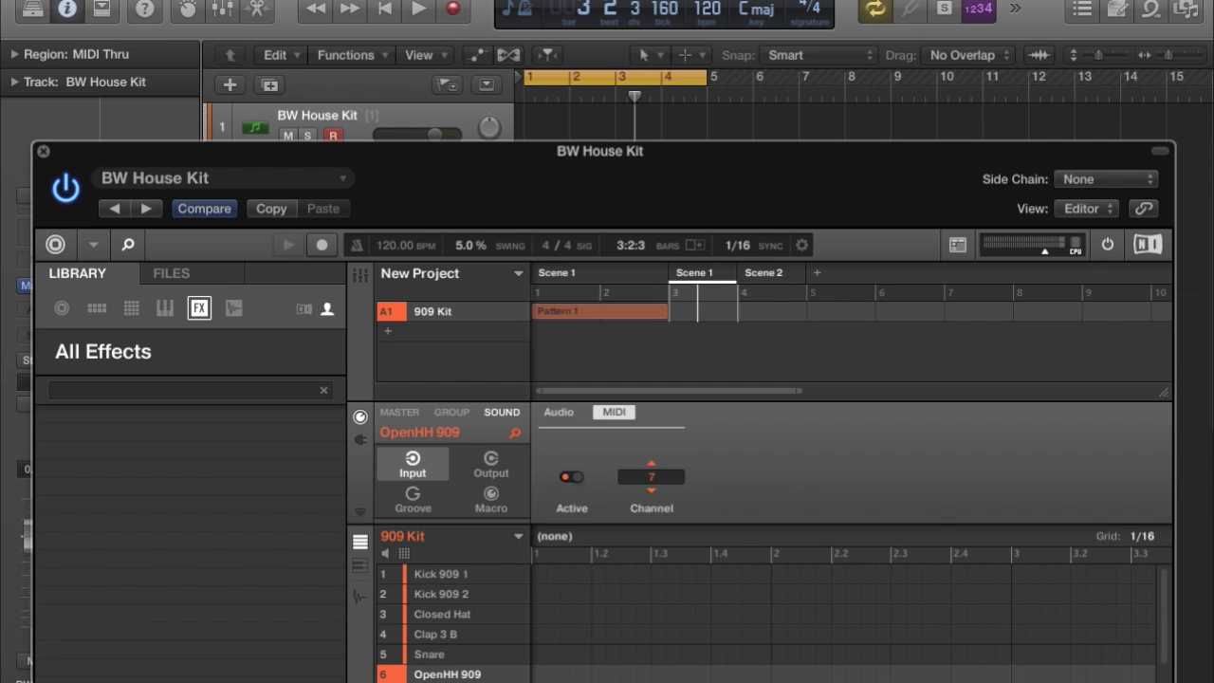
Close the plug-in window and play back the arrangement to check that the MIDI regions trigger each drum track.
key(space)
key(space)
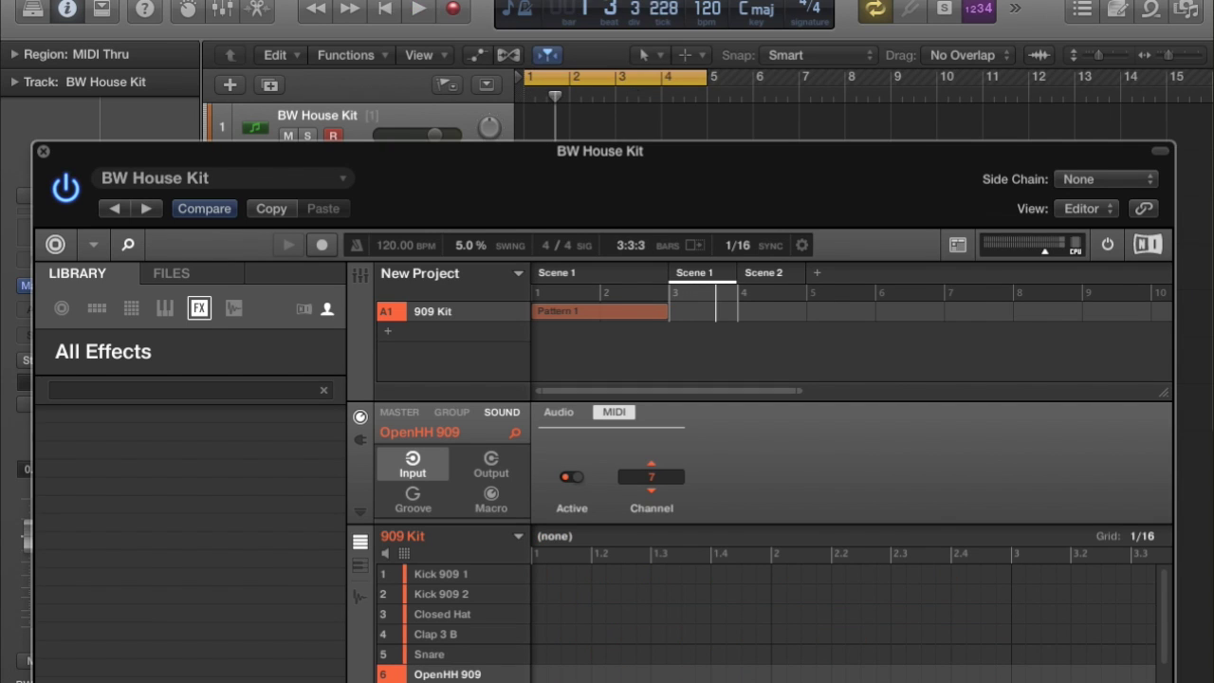
click(42, 150)
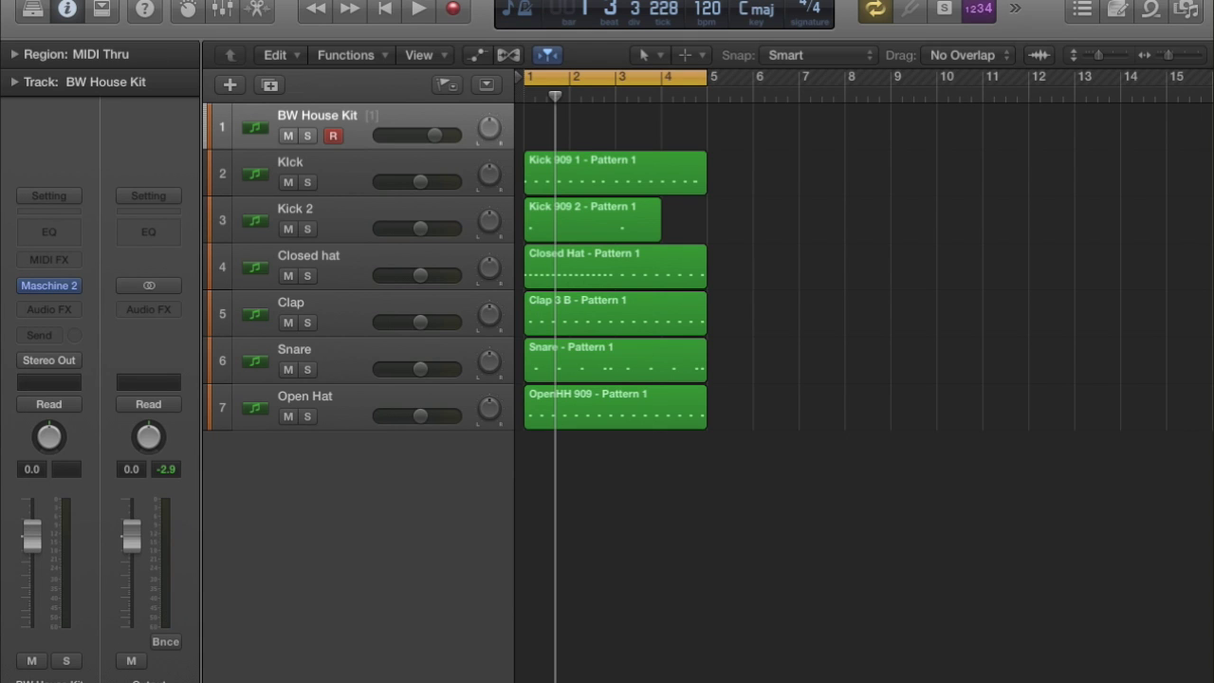
key(space)
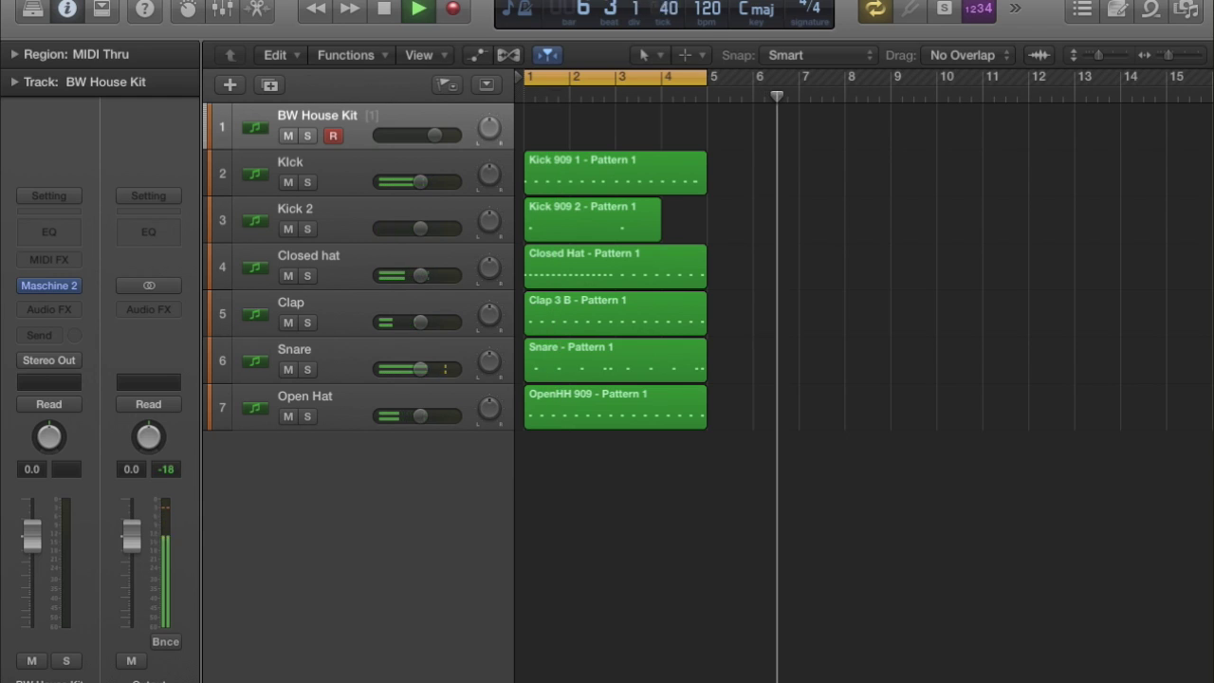
key(space)
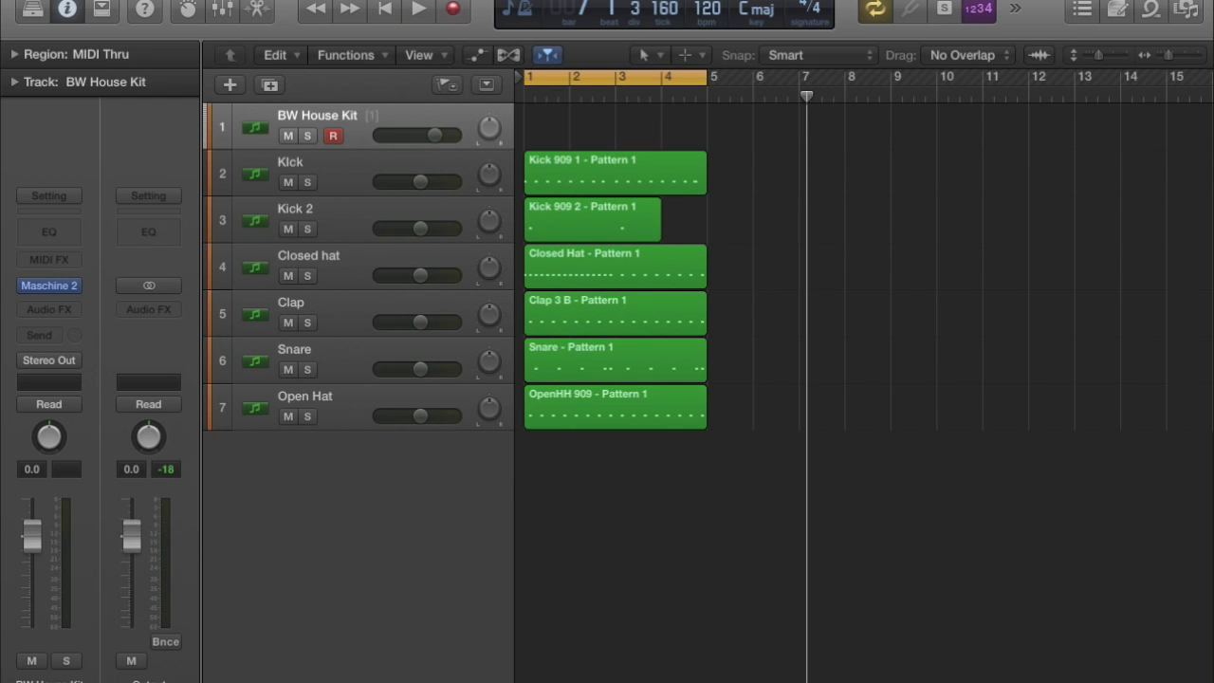
Reopen Maschine 2 on the BW House Kit track, switch to the first scene with Pattern 1 and start playback.
click(49, 285)
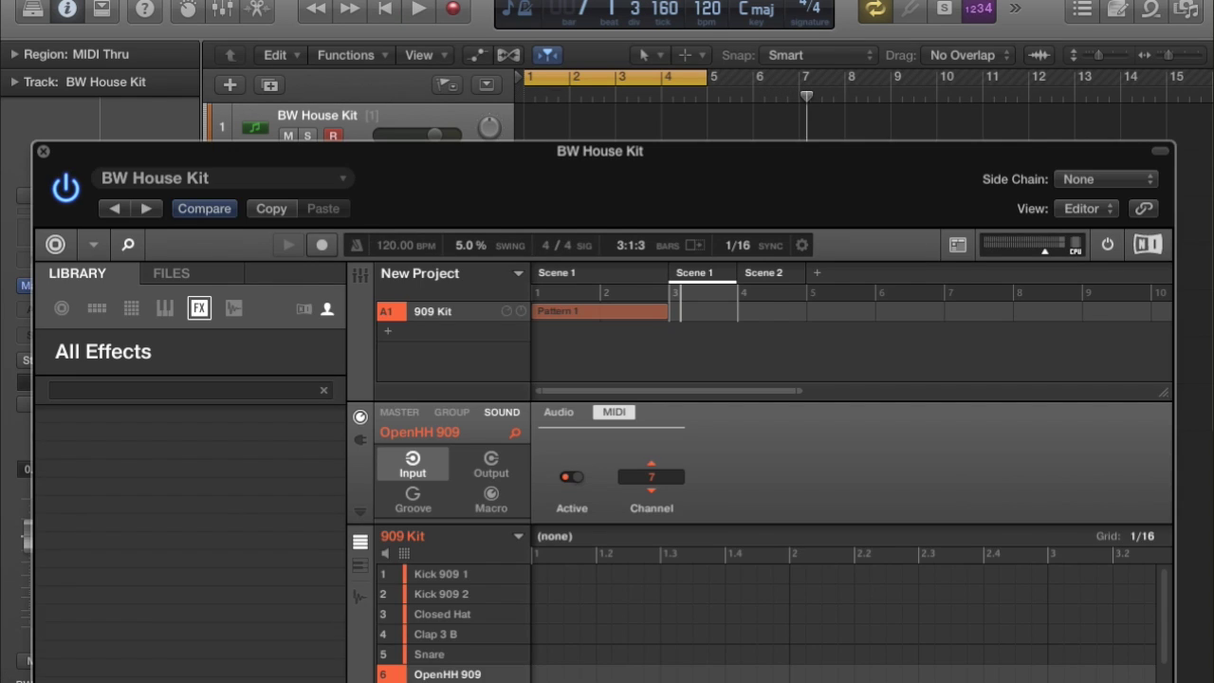
click(557, 274)
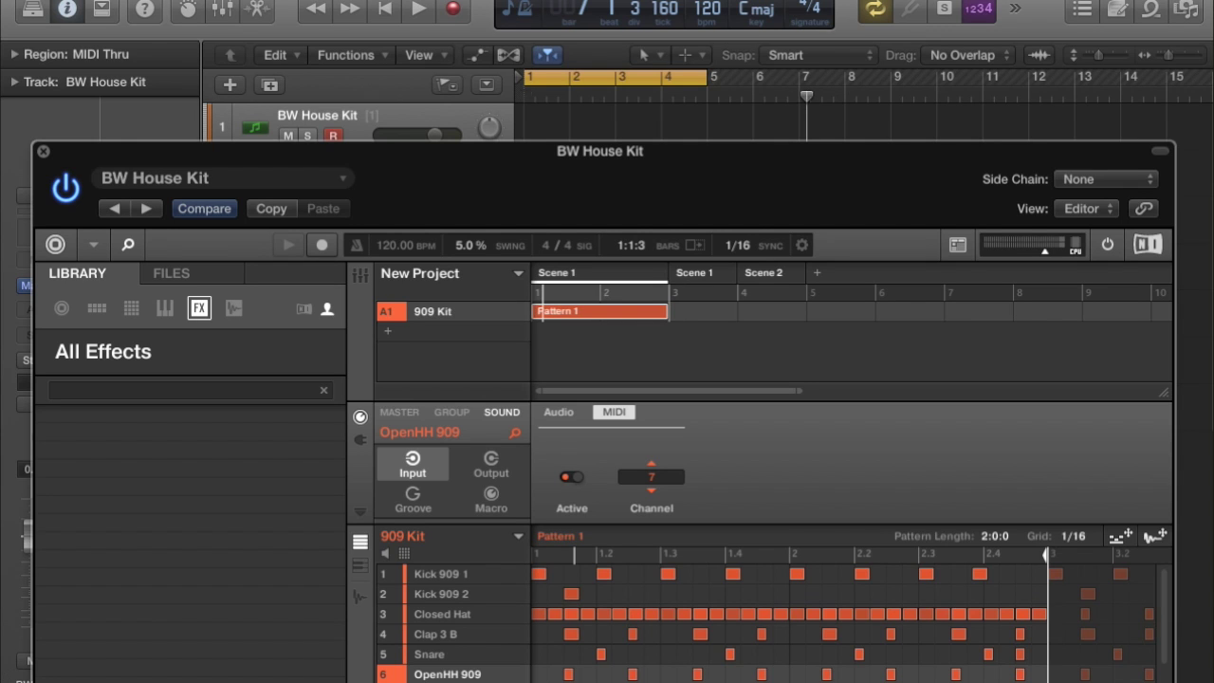
key(space)
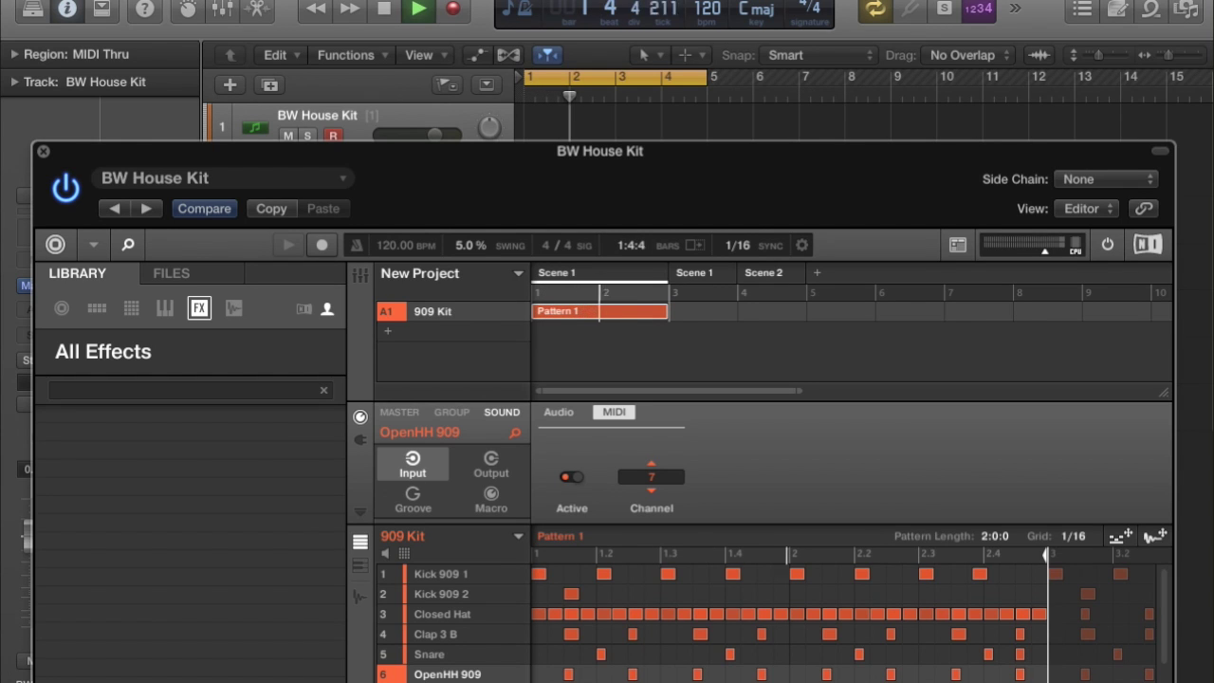
Turn off cycle mode and switch Maschine 2 to the empty scene at bar 3, ending with playback stopped and the plug-in window closed.
key(c)
drag(599, 152, 576, 310)
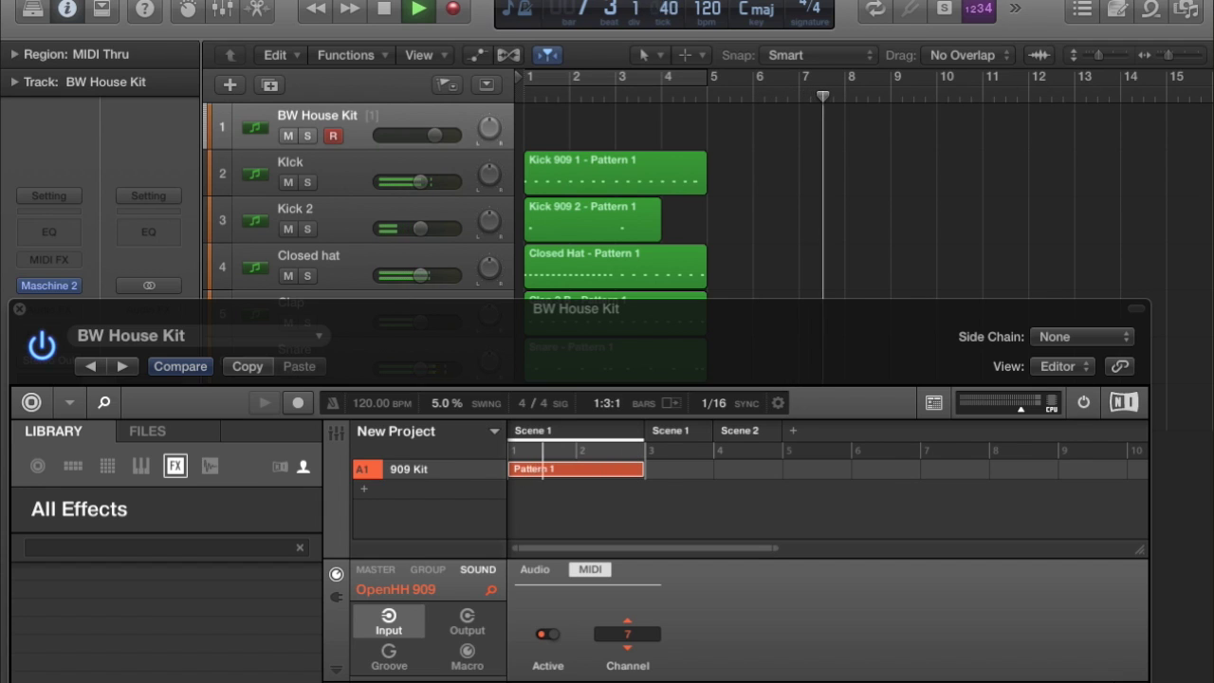
click(671, 432)
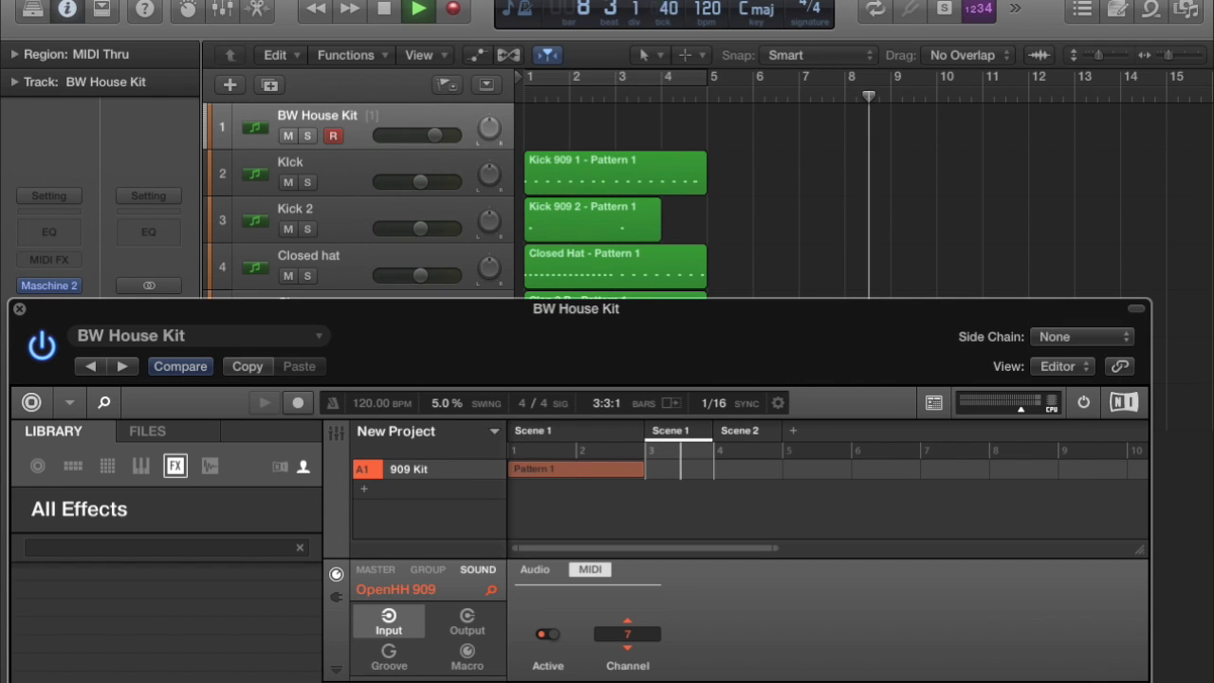
key(space)
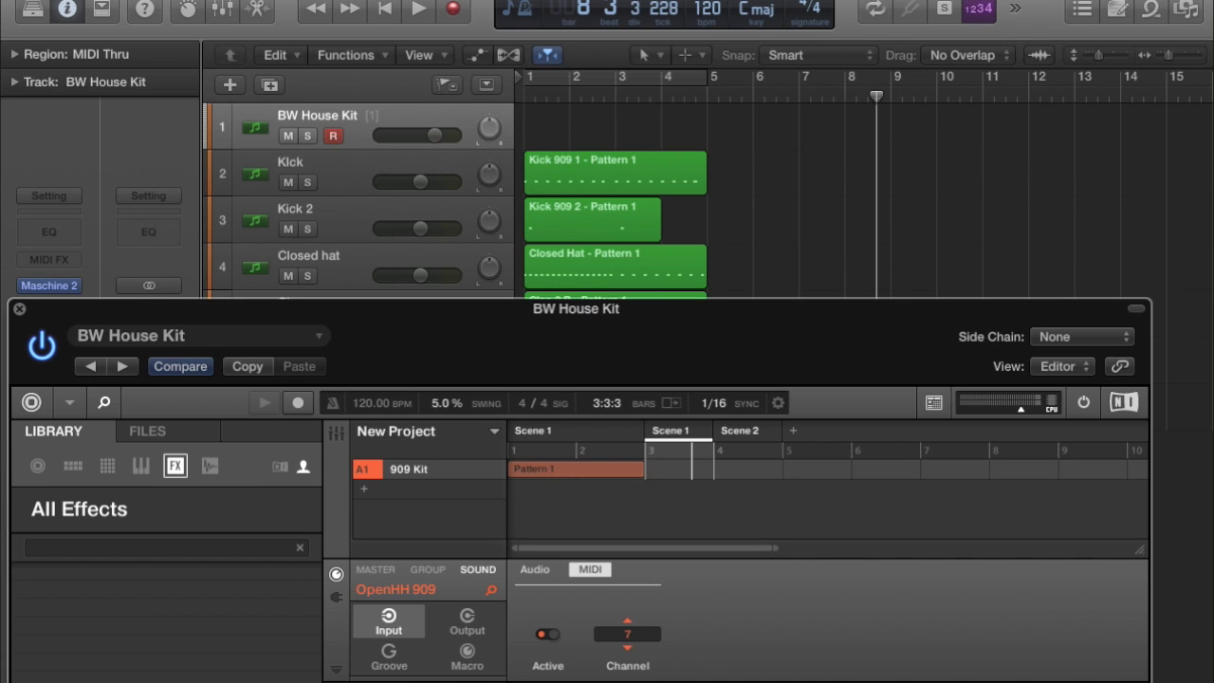
click(19, 309)
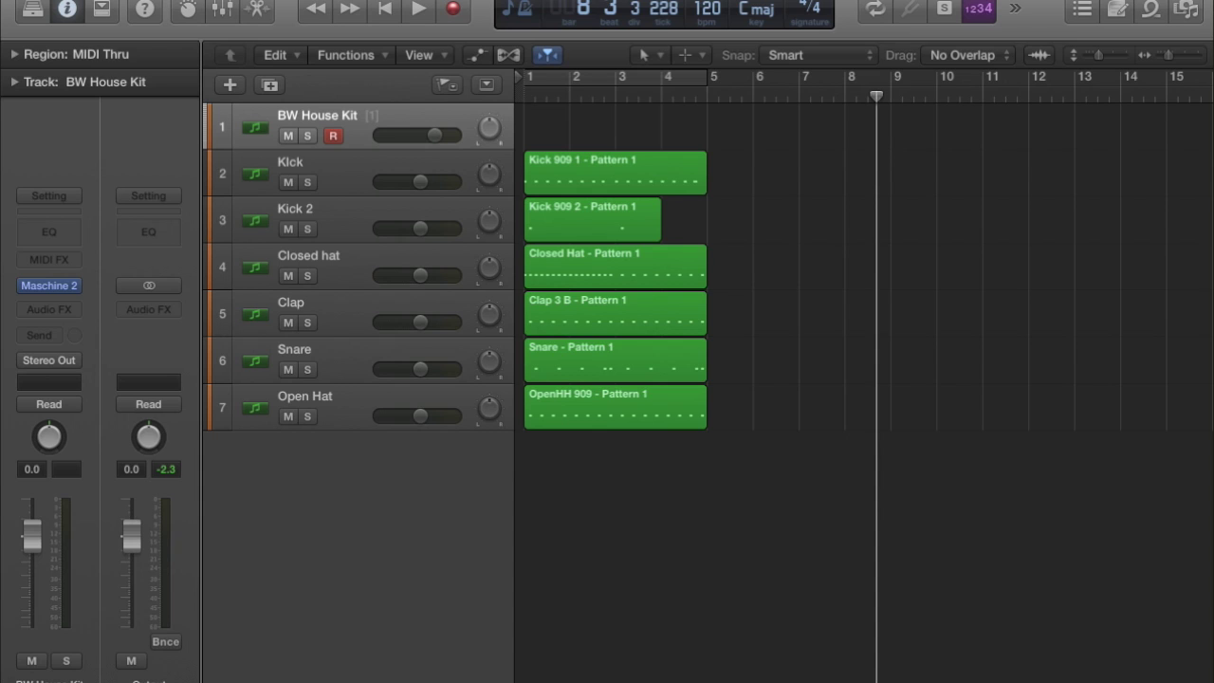
Play the arrangement from bar 1 through the end of the MIDI regions to check every drum track.
key(Return)
key(space)
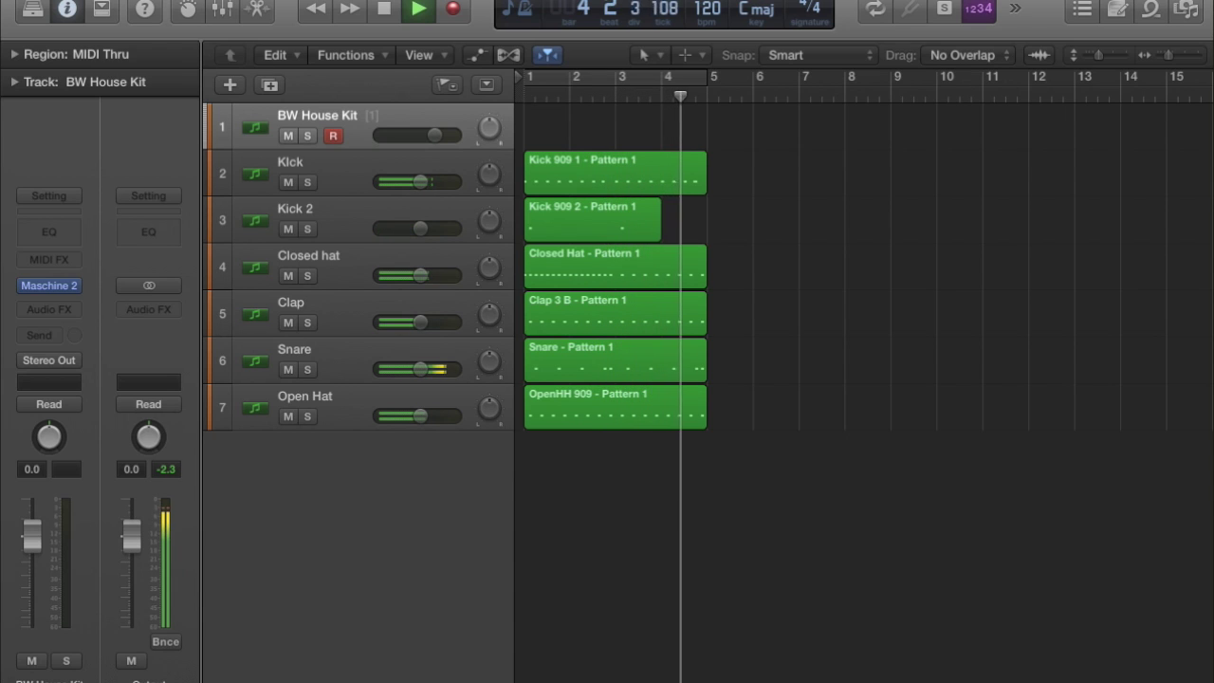
key(space)
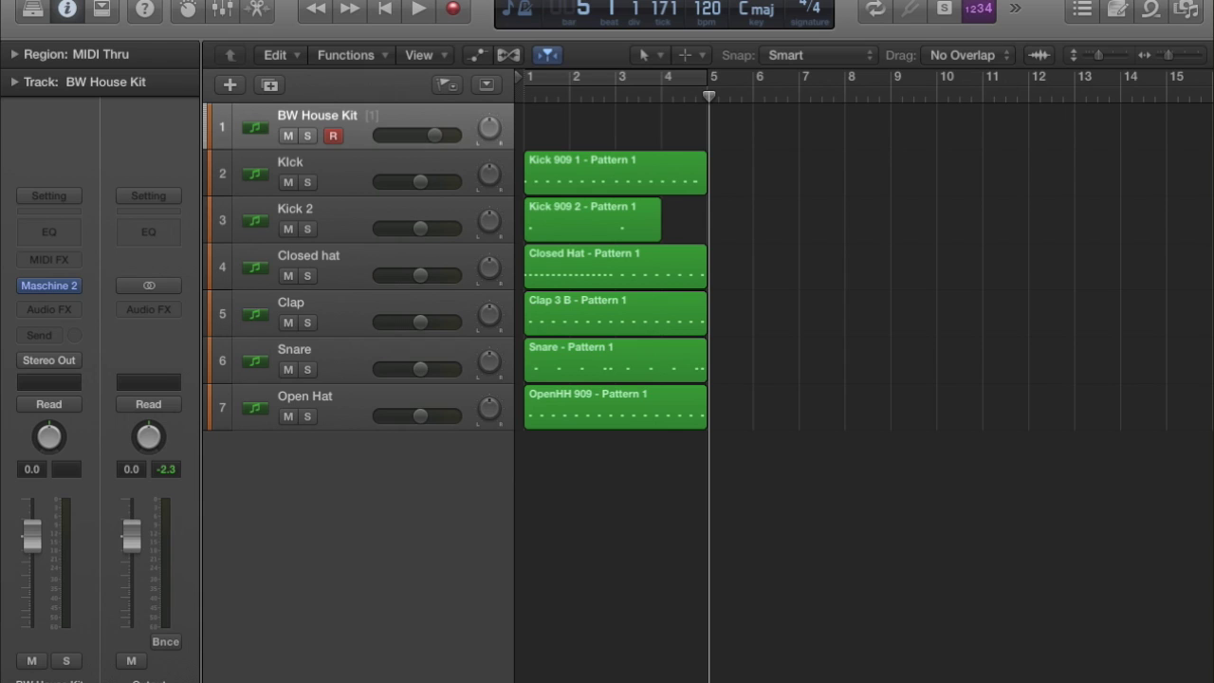
Open the Kick 909 1 - Pattern 1 region in the Piano Roll and select its C3 note at bar 2.
click(616, 172)
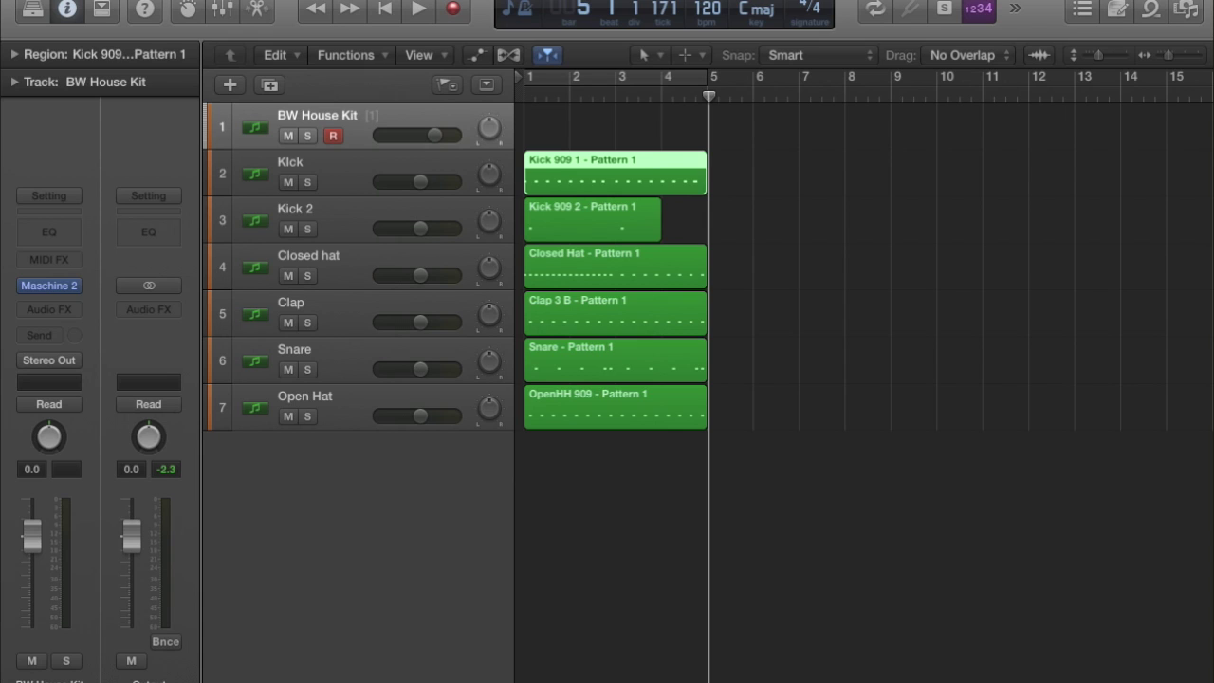
key(p)
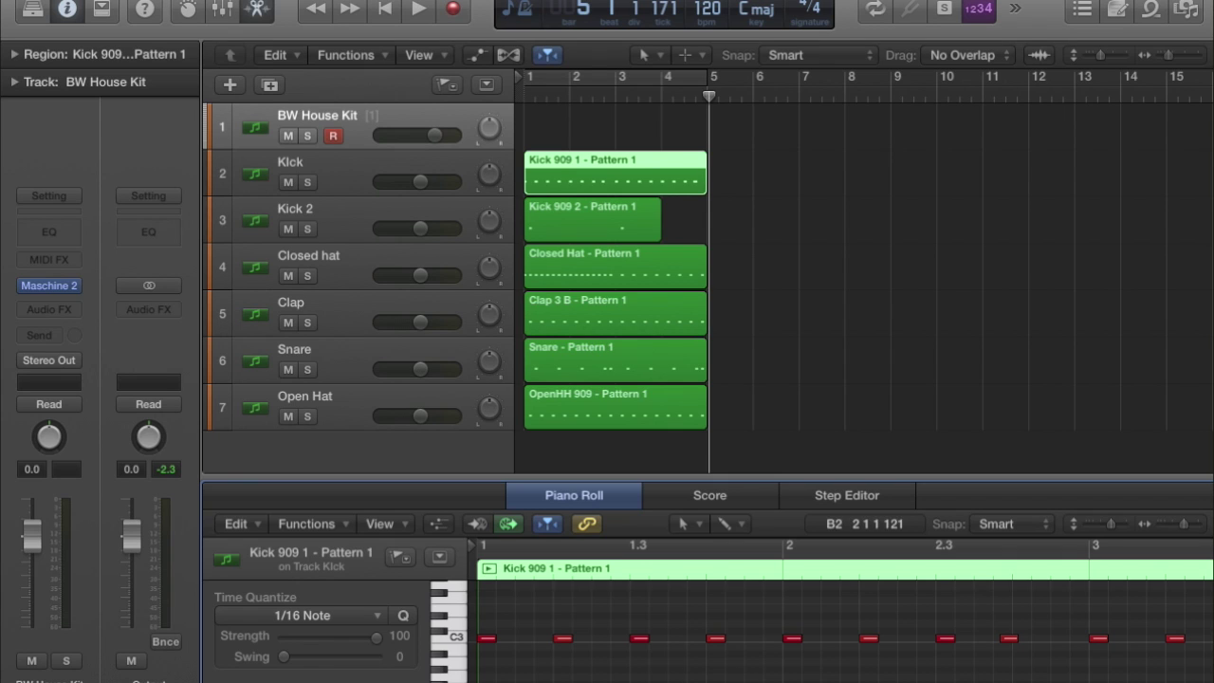
click(794, 637)
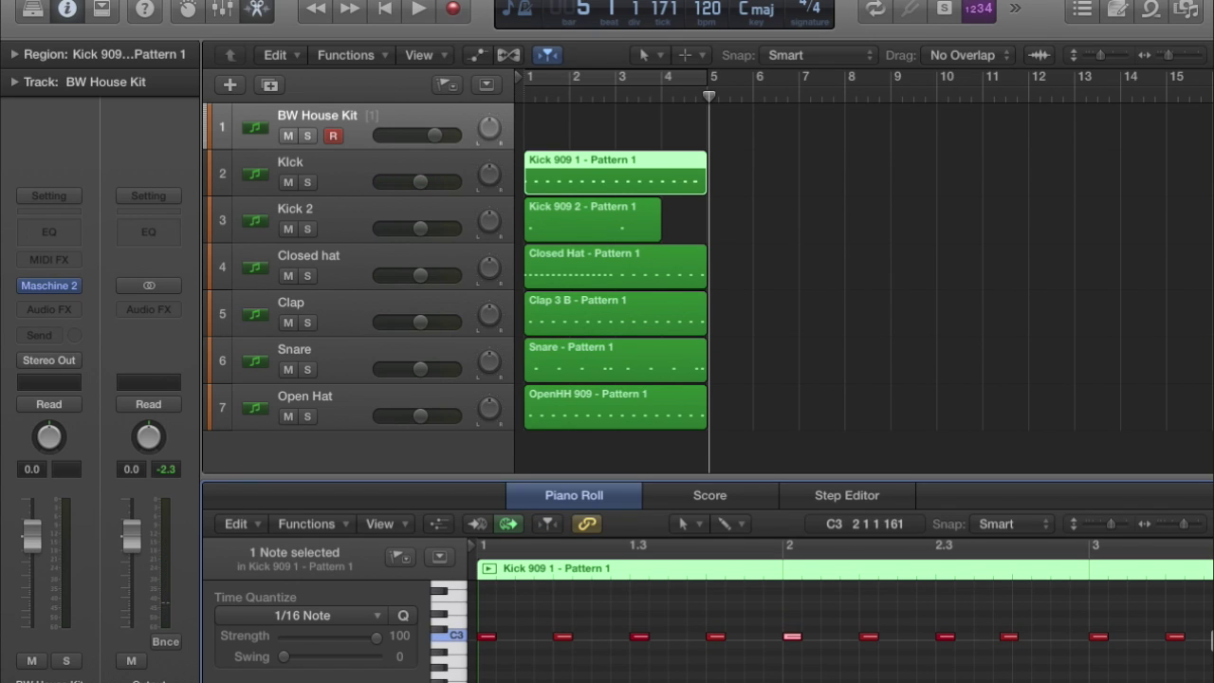
click(796, 636)
mouse_move(800, 637)
mouse_down()
mouse_move(785, 637)
mouse_move(814, 637)
mouse_move(800, 637)
mouse_up()
mouse_move(1042, 680)
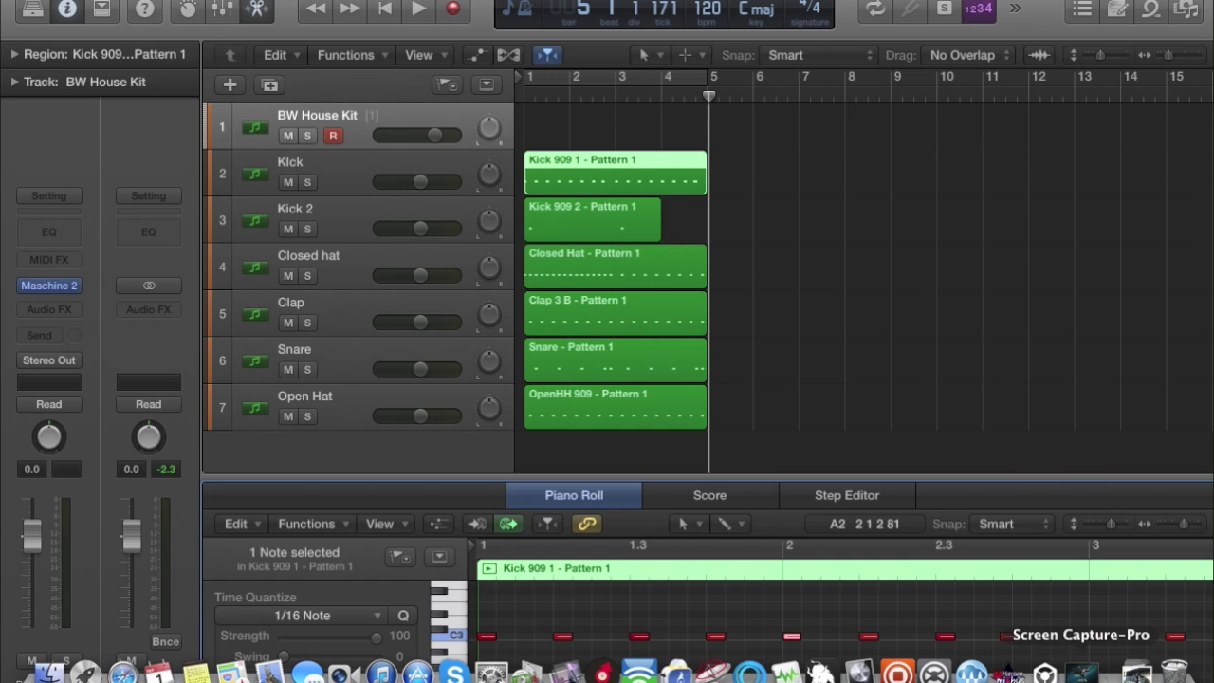